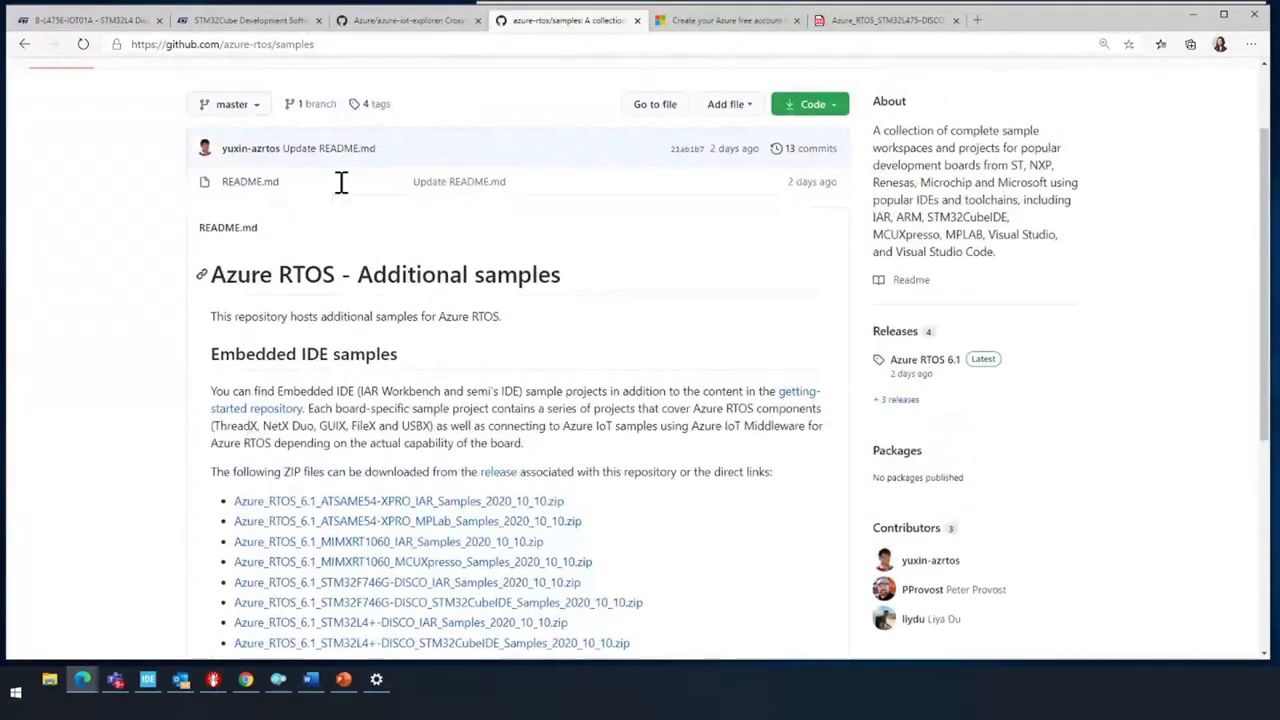
Return to the Azure RTOS organization page on GitHub, then switch to STM32CubeIDE and view the sample_azure_iot_embedded_sdk_pnp project
left_click(25, 46)
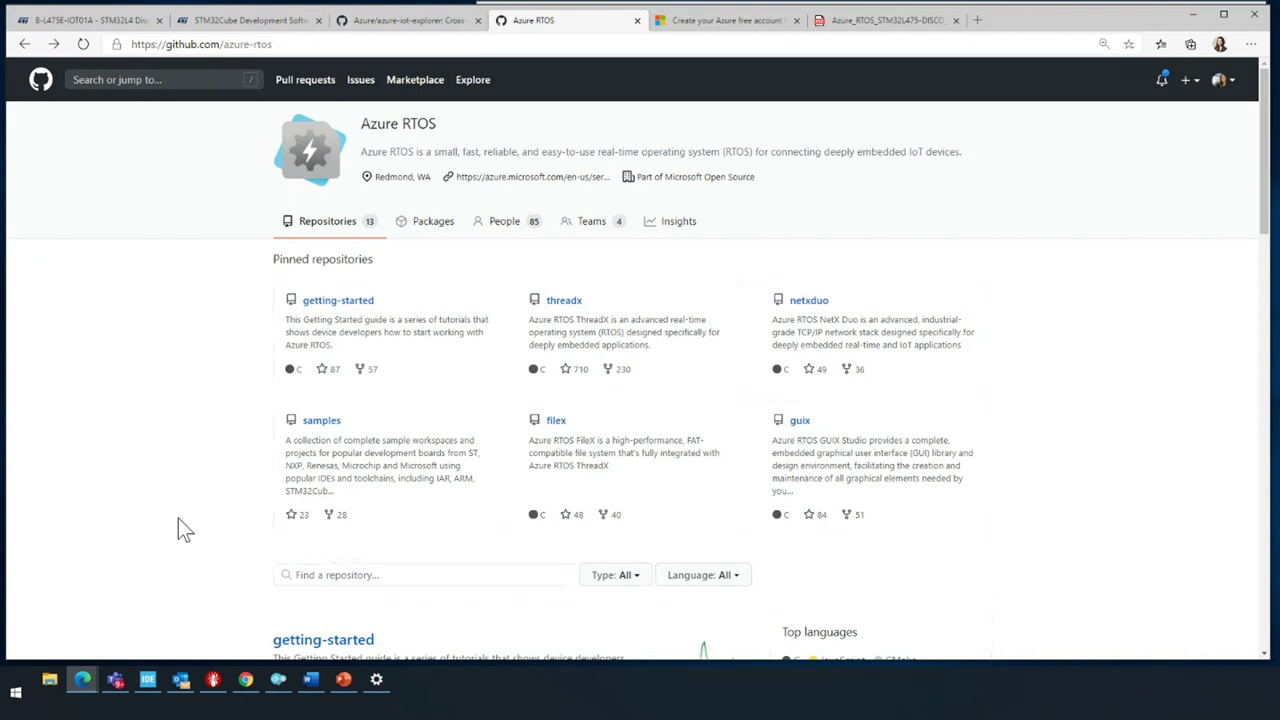
left_click(148, 680)
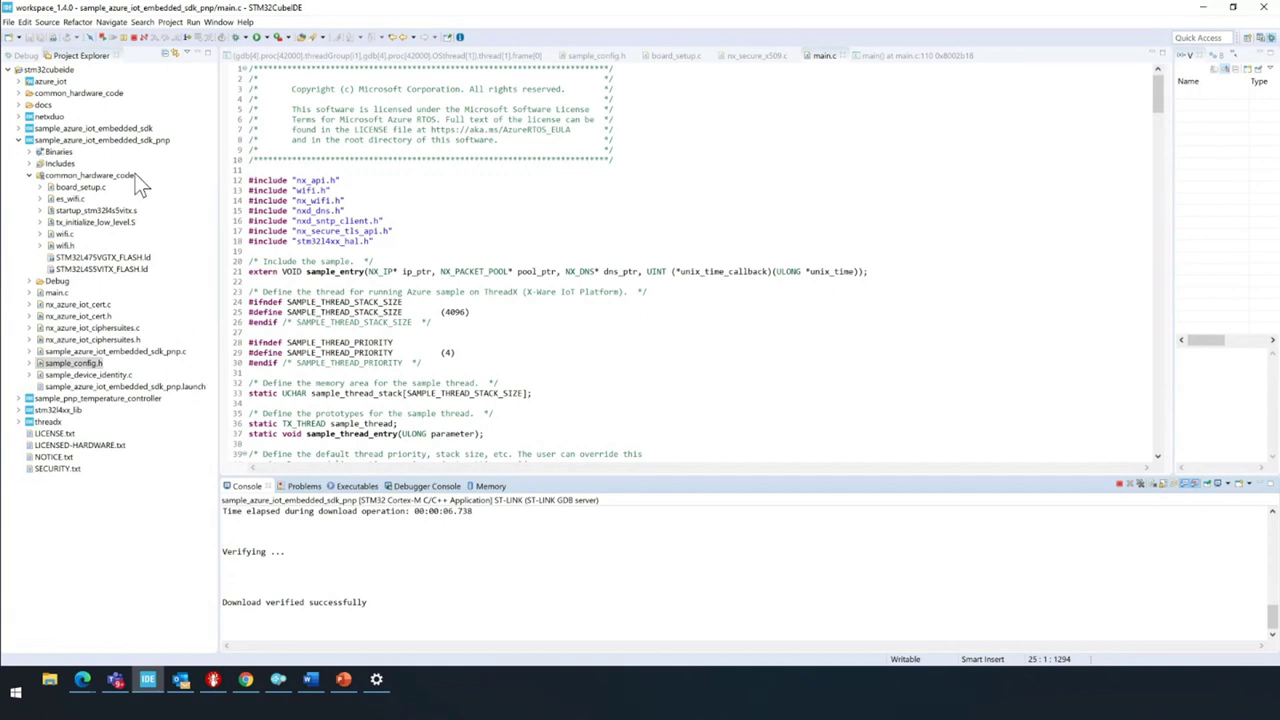
left_click(98, 140)
Switch back to the Azure RTOS window in Edge and view the Azure free account page
mouse_move(82, 680)
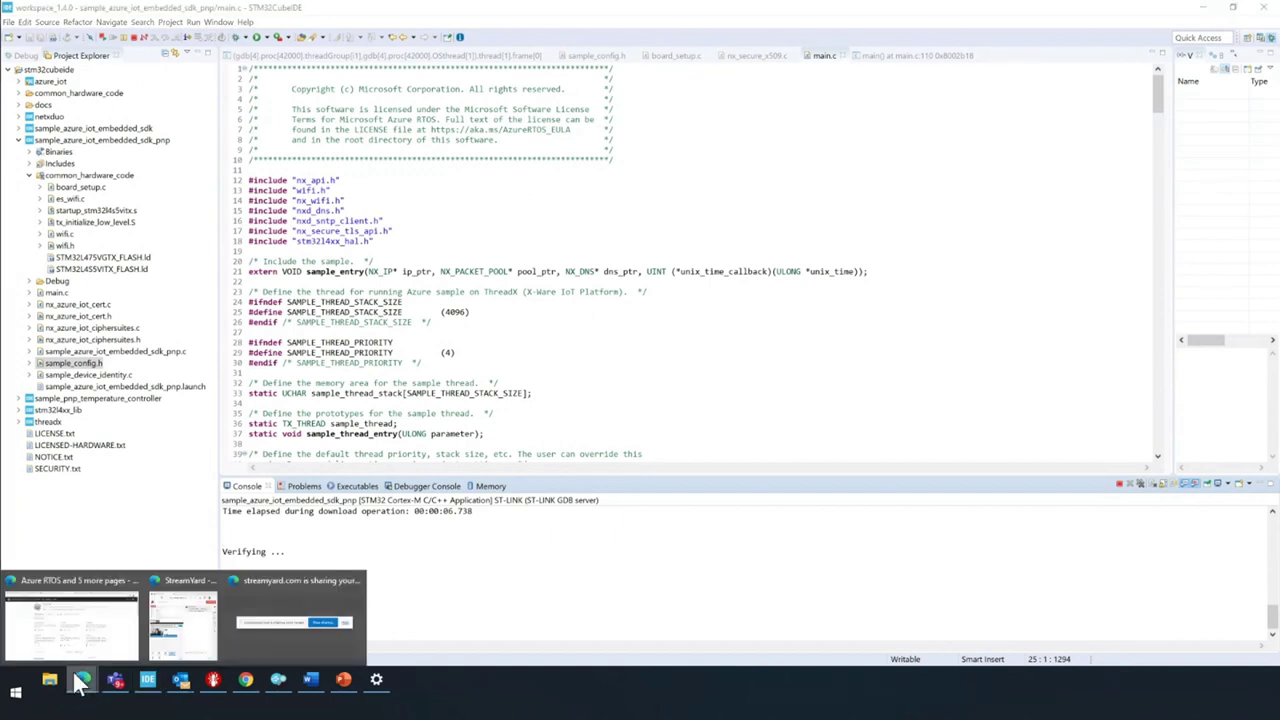
left_click(81, 622)
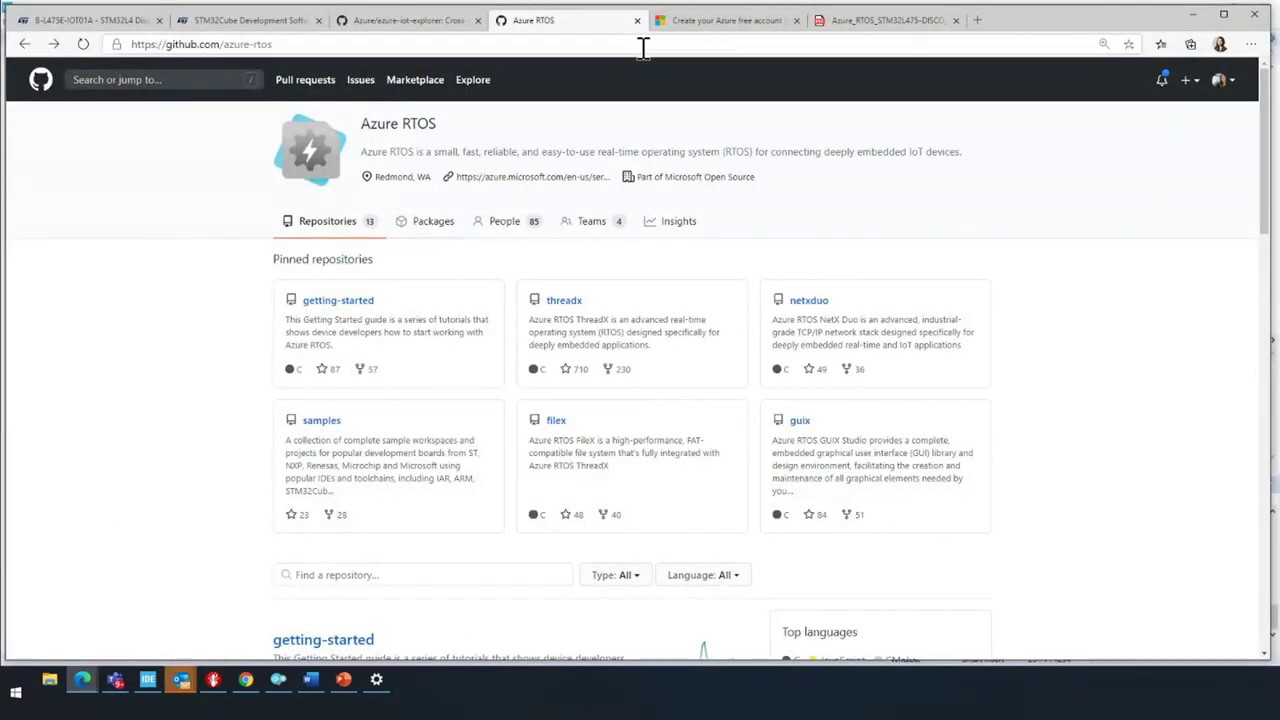
left_click(695, 19)
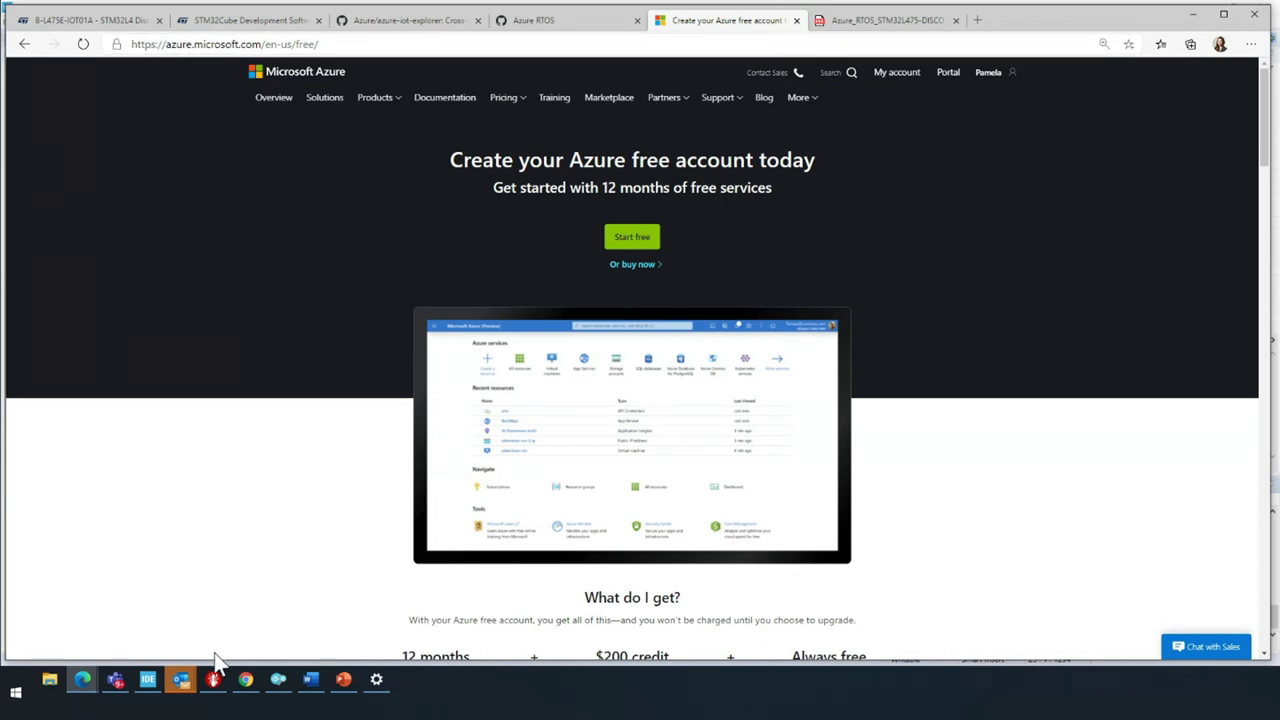
Switch to the Azure portal home page in Chrome, maximize its window and enlarge the page
left_click(245, 680)
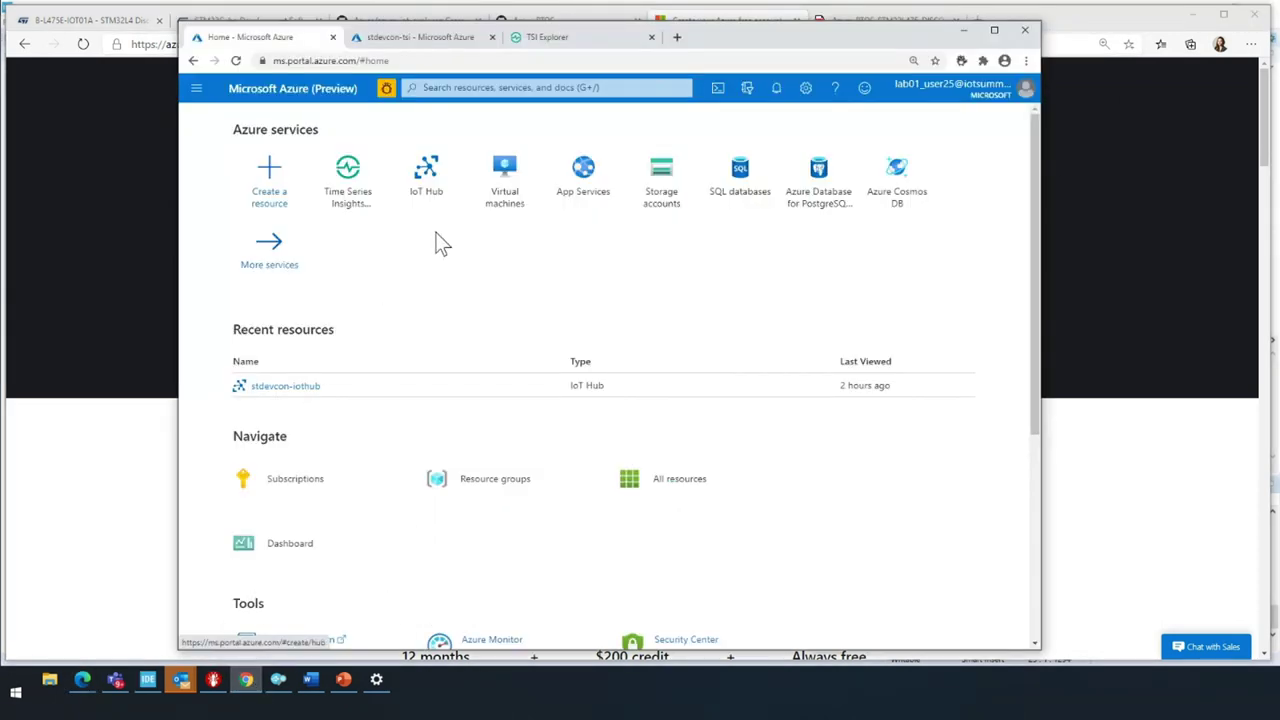
left_click_drag(840, 37, 740, 25)
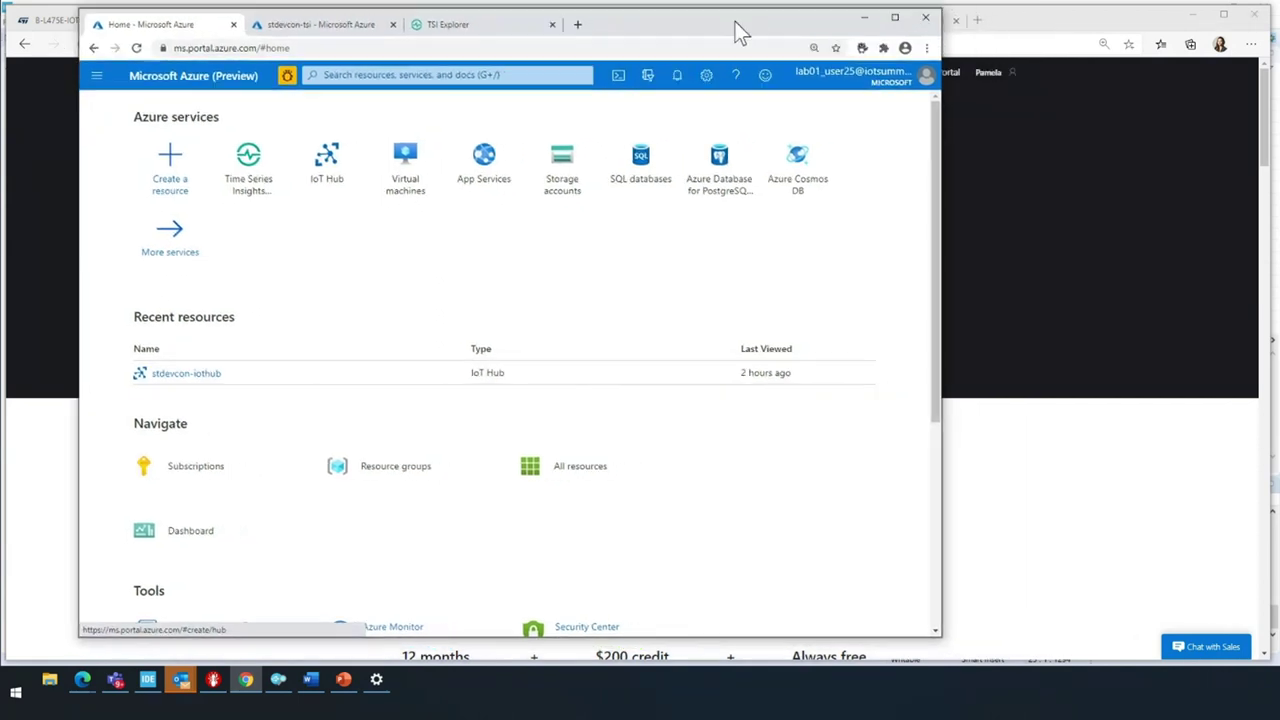
left_click(895, 20)
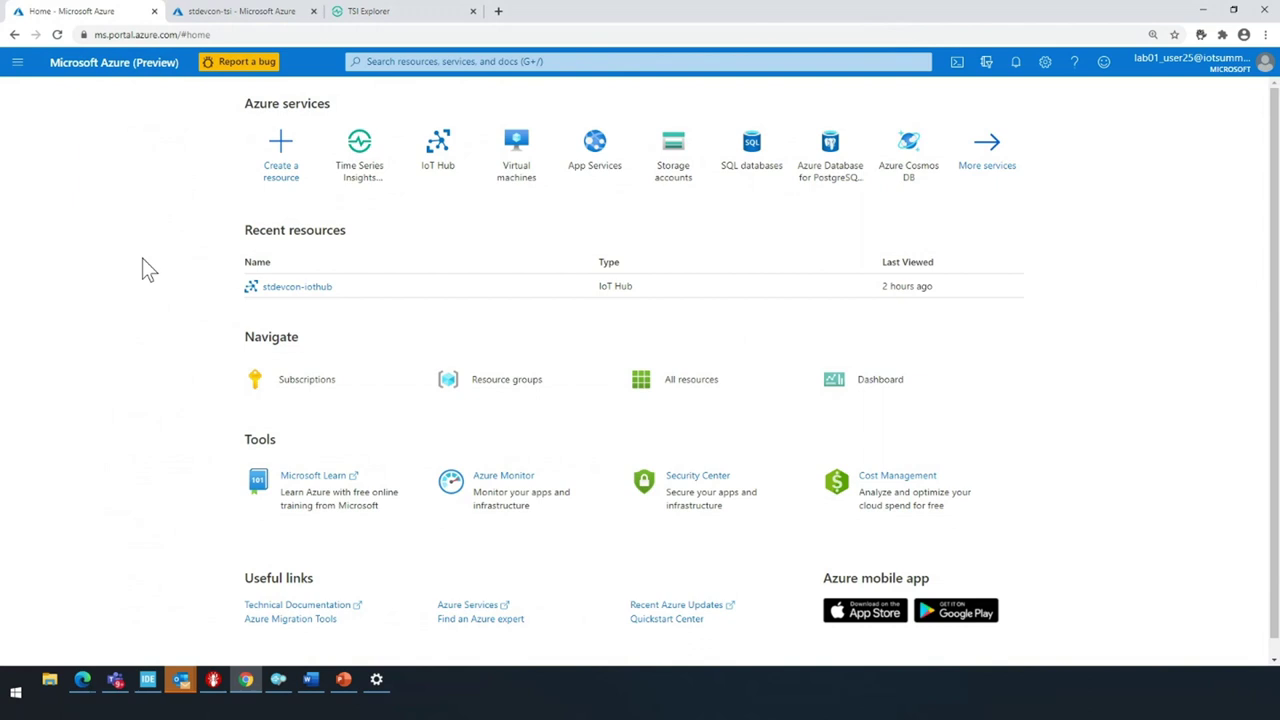
key("ctrl+plus")
key("ctrl+plus")
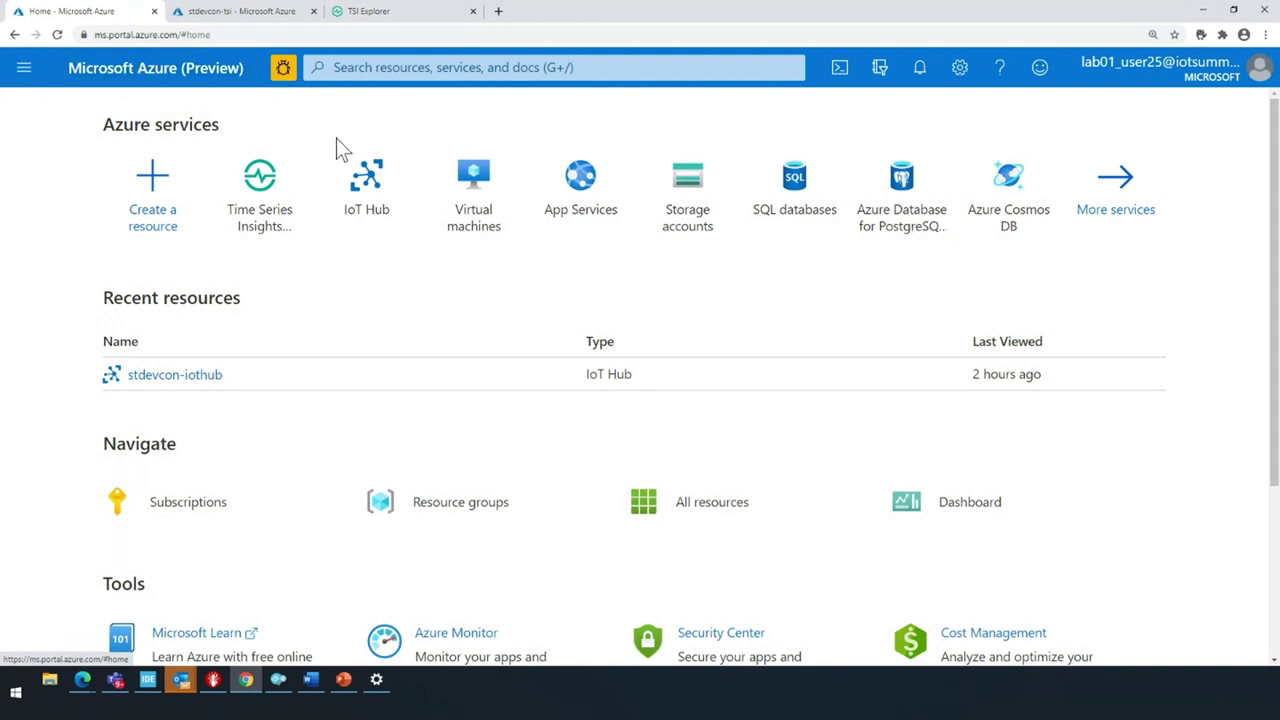
mouse_move(383, 183)
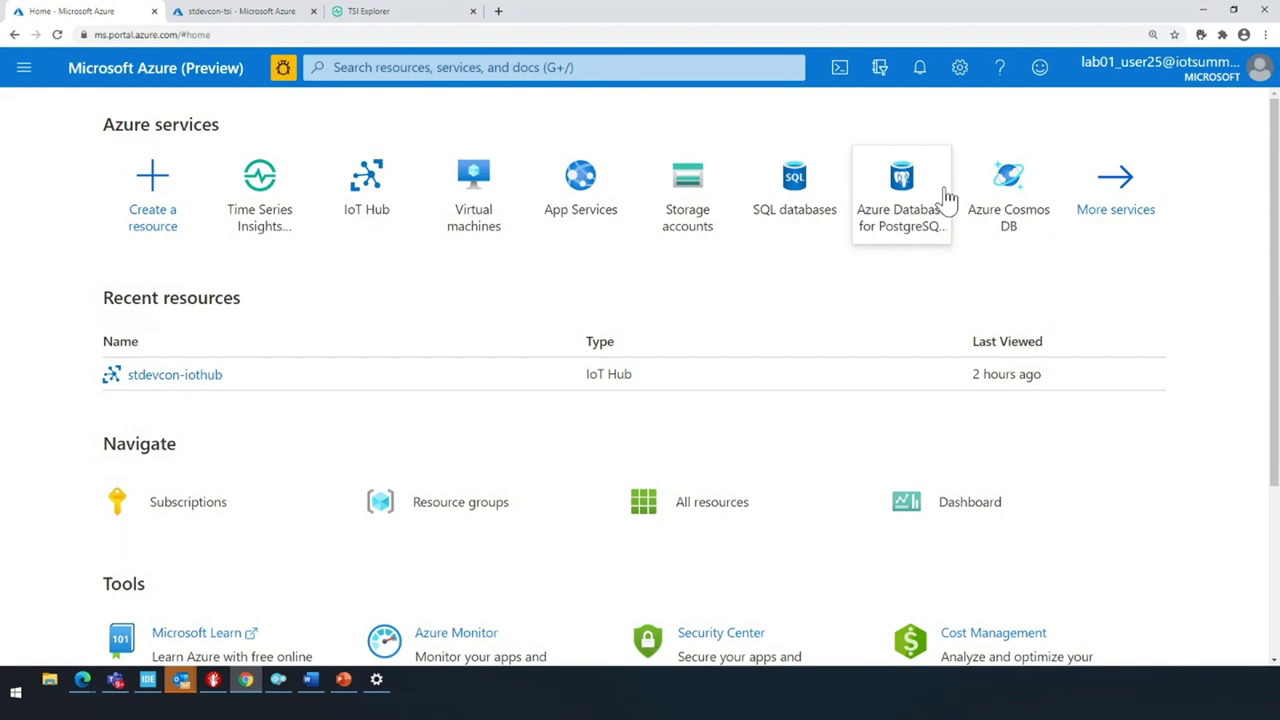
mouse_move(940, 190)
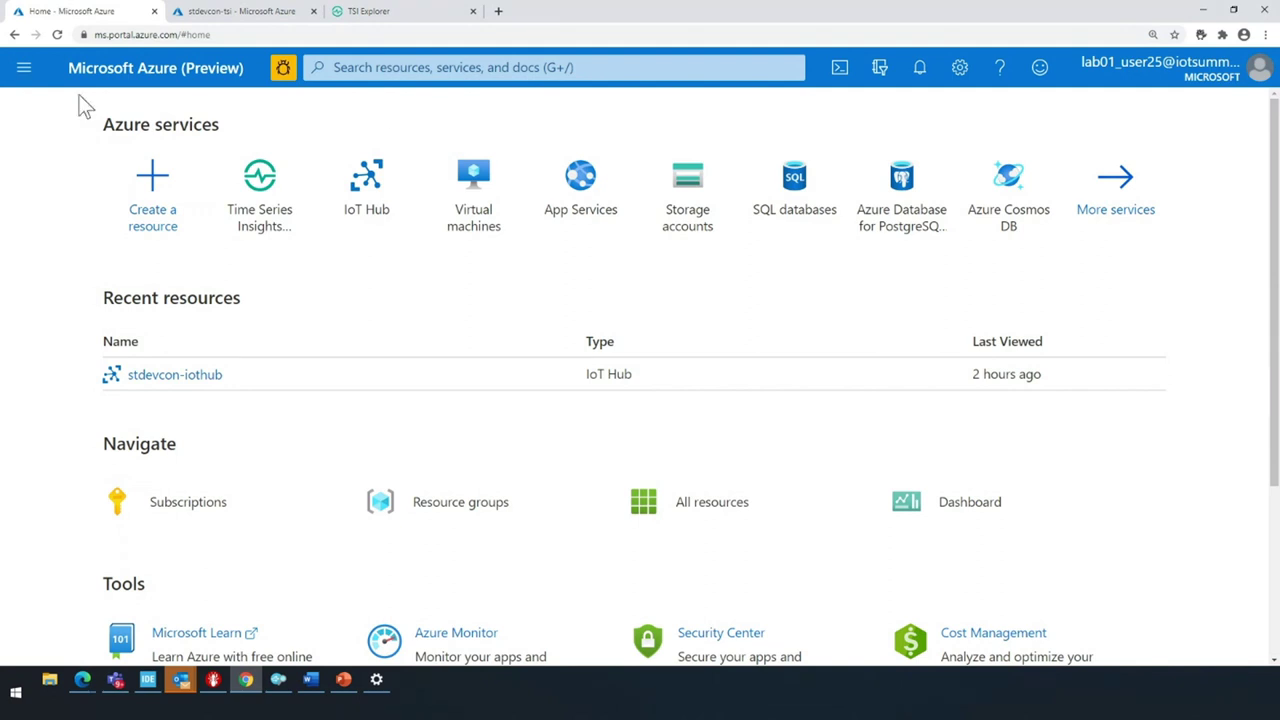
Start creating a new Azure resource and list all featured Internet of Things offers in the Marketplace
left_click(152, 172)
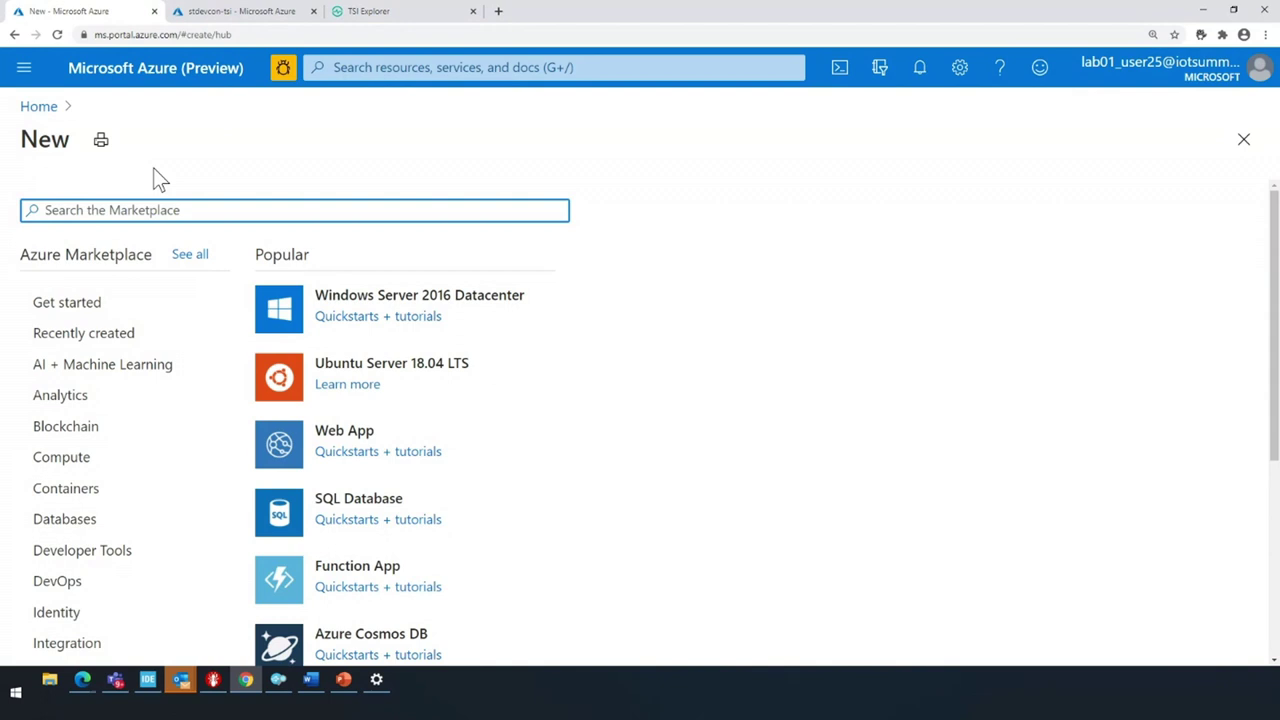
left_click(148, 211)
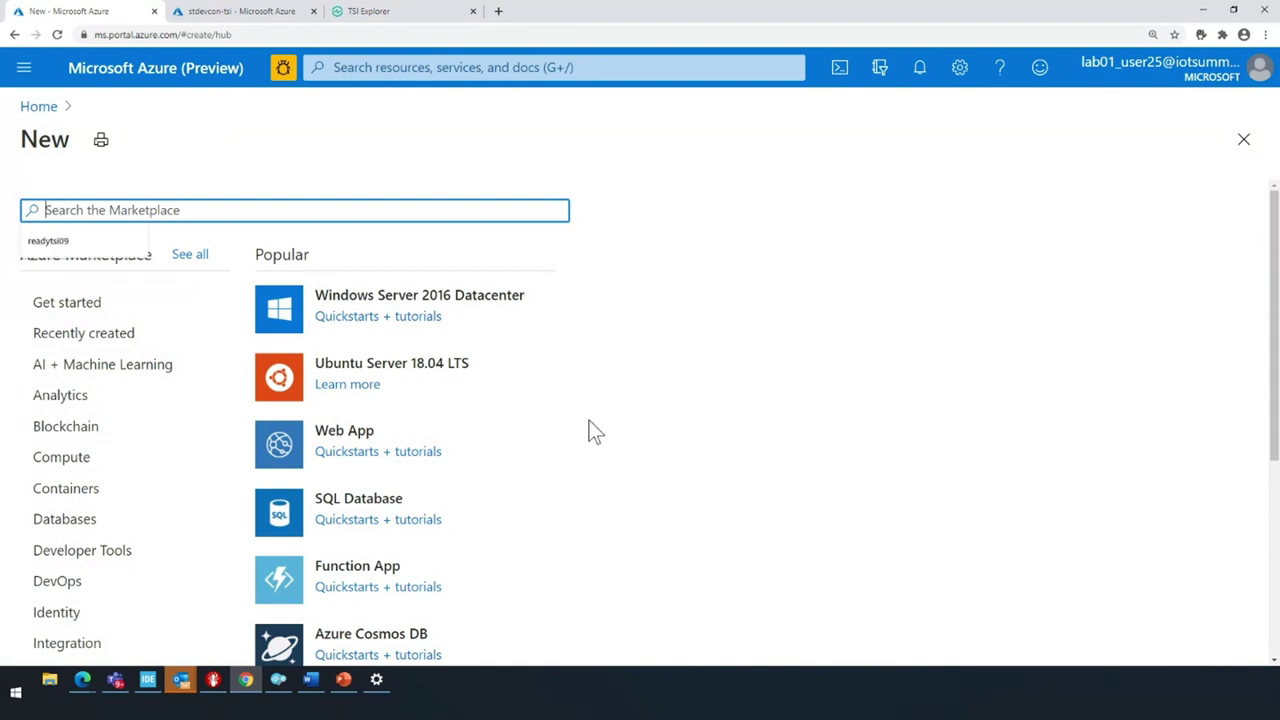
scroll(589, 420, "down", 3)
left_click(85, 447)
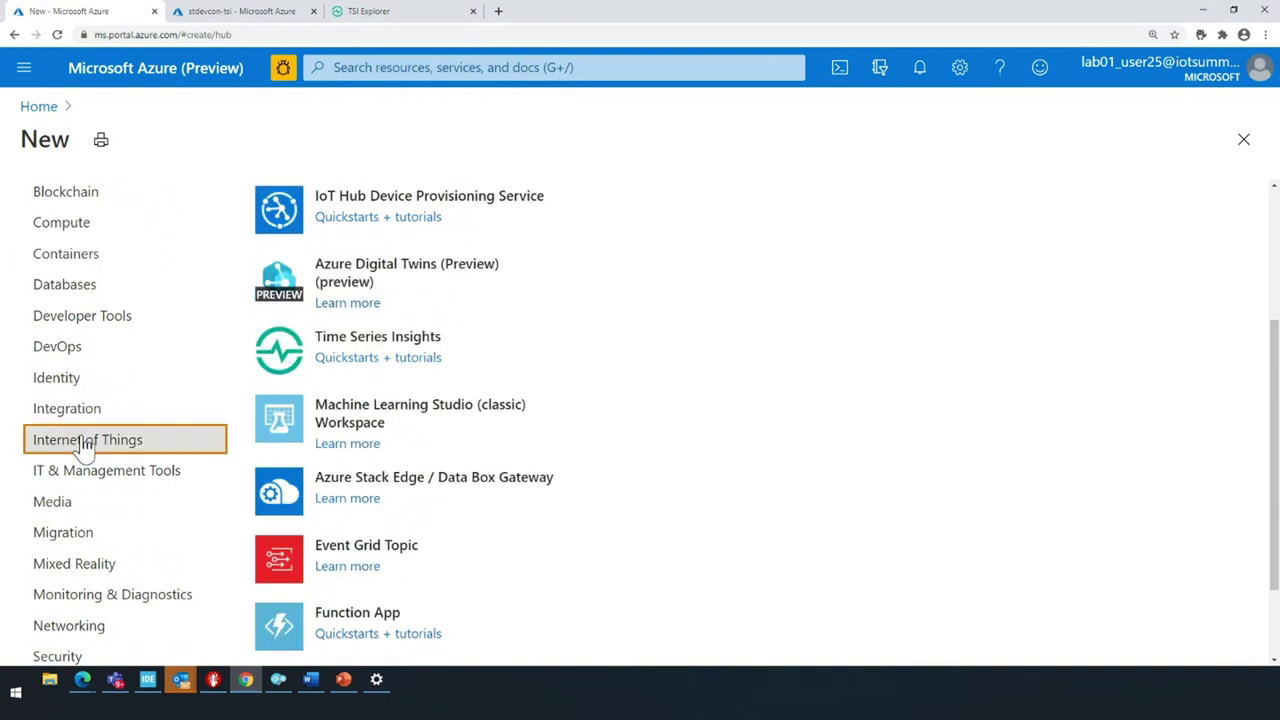
scroll(323, 291, "up", 3)
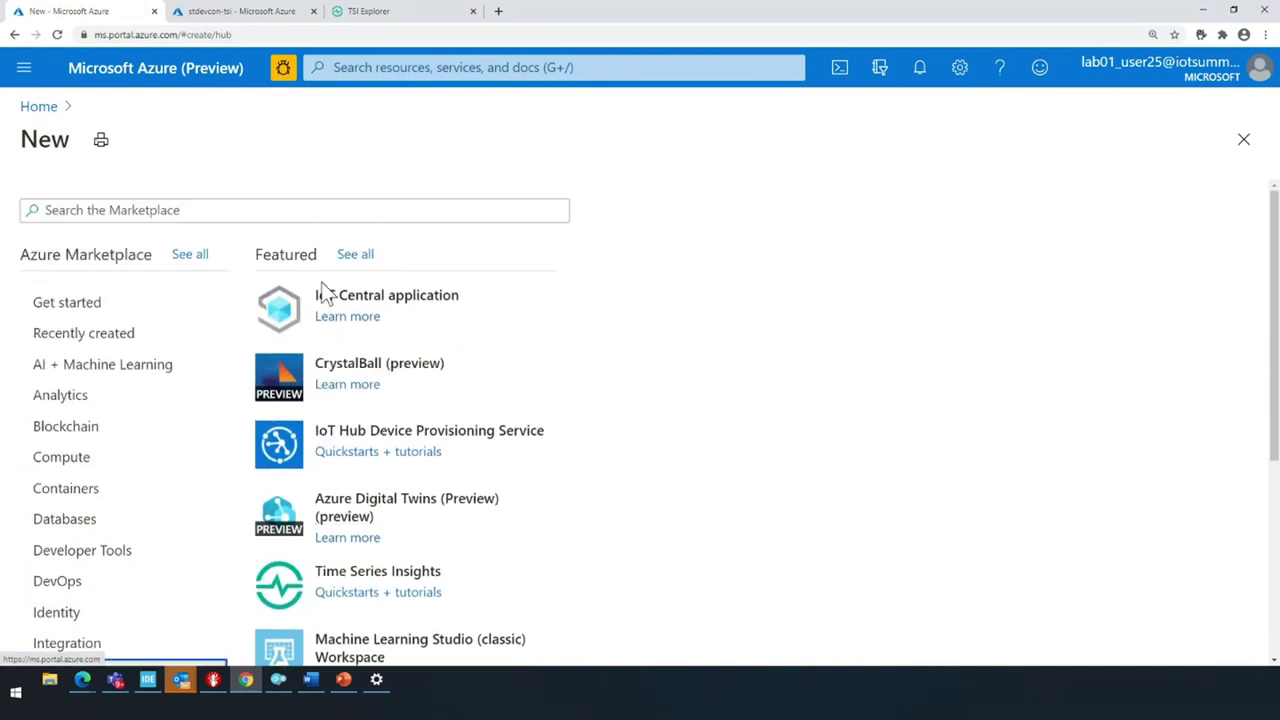
left_click(355, 256)
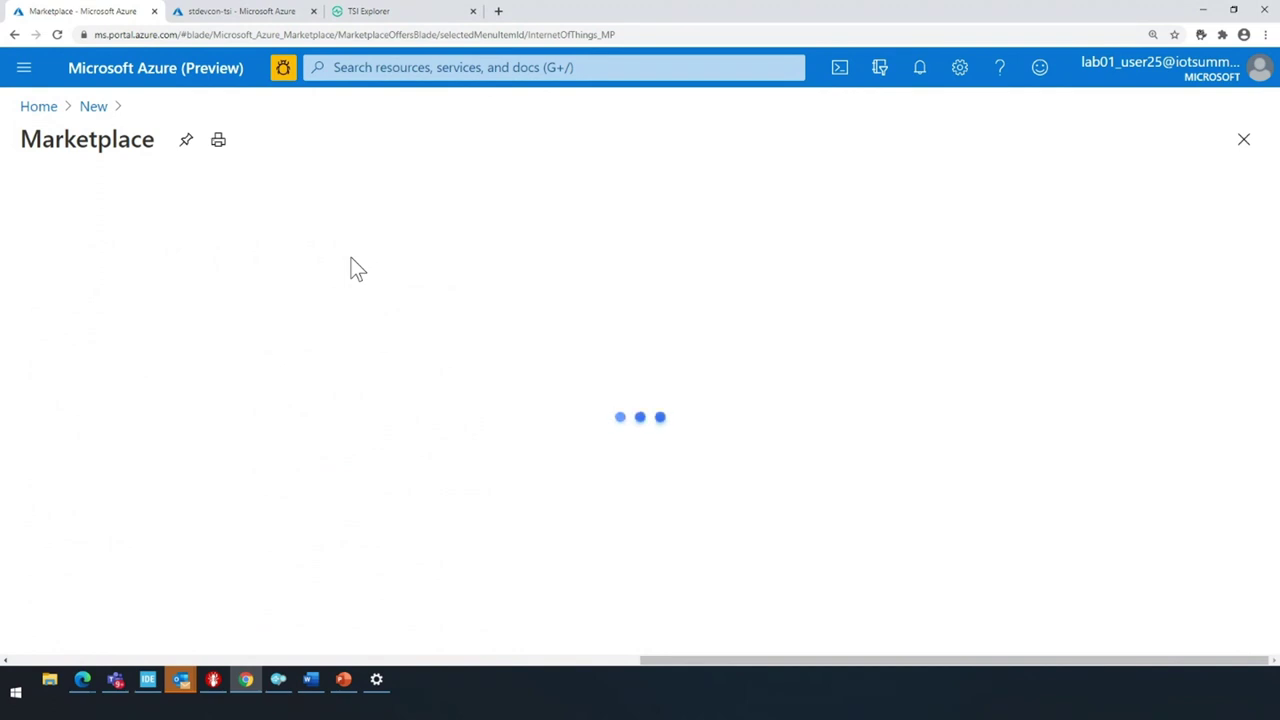
Search the Marketplace for "iot hub" and start creating Microsoft's IoT Hub
left_click(322, 288)
type("io")
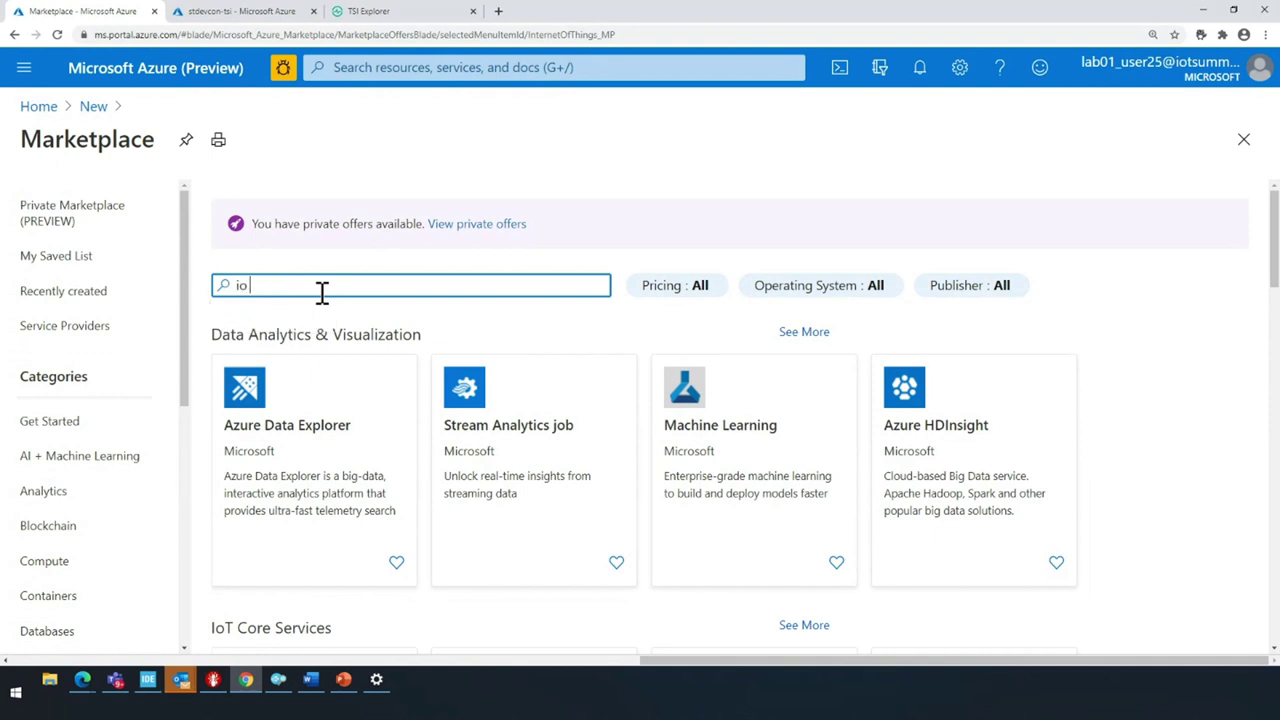
type("t hub")
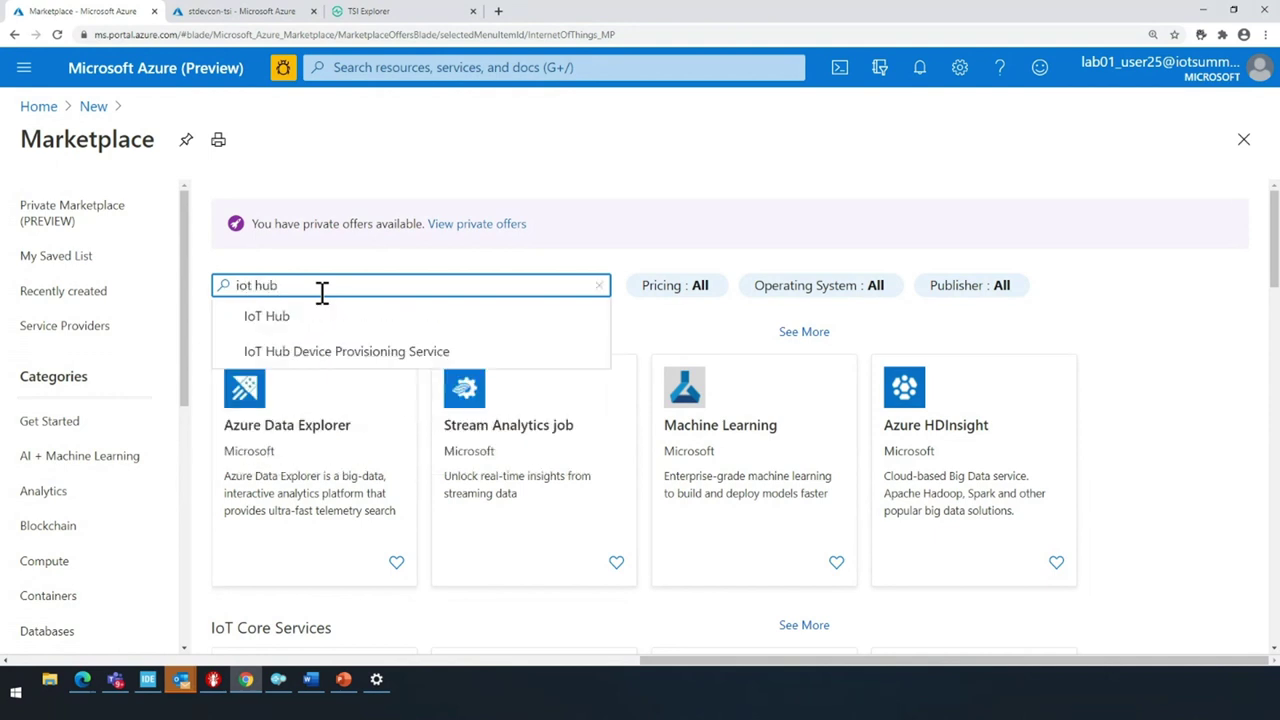
key("Return")
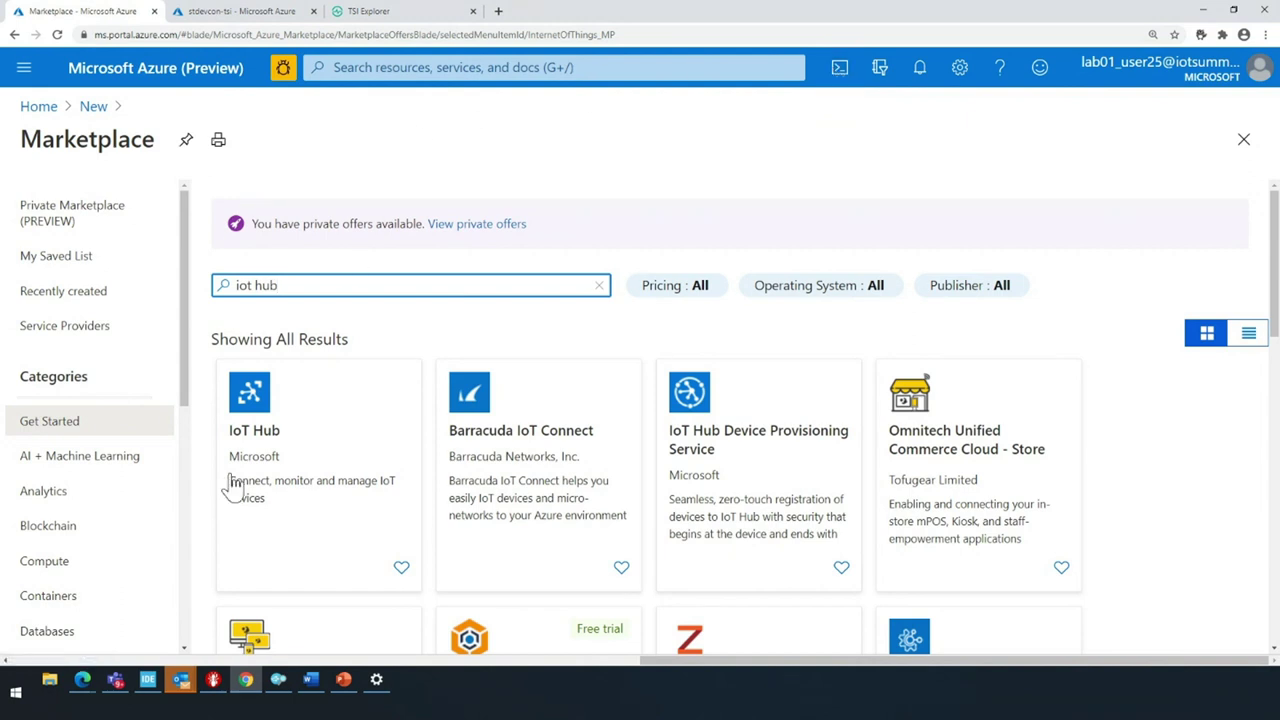
left_click(250, 392)
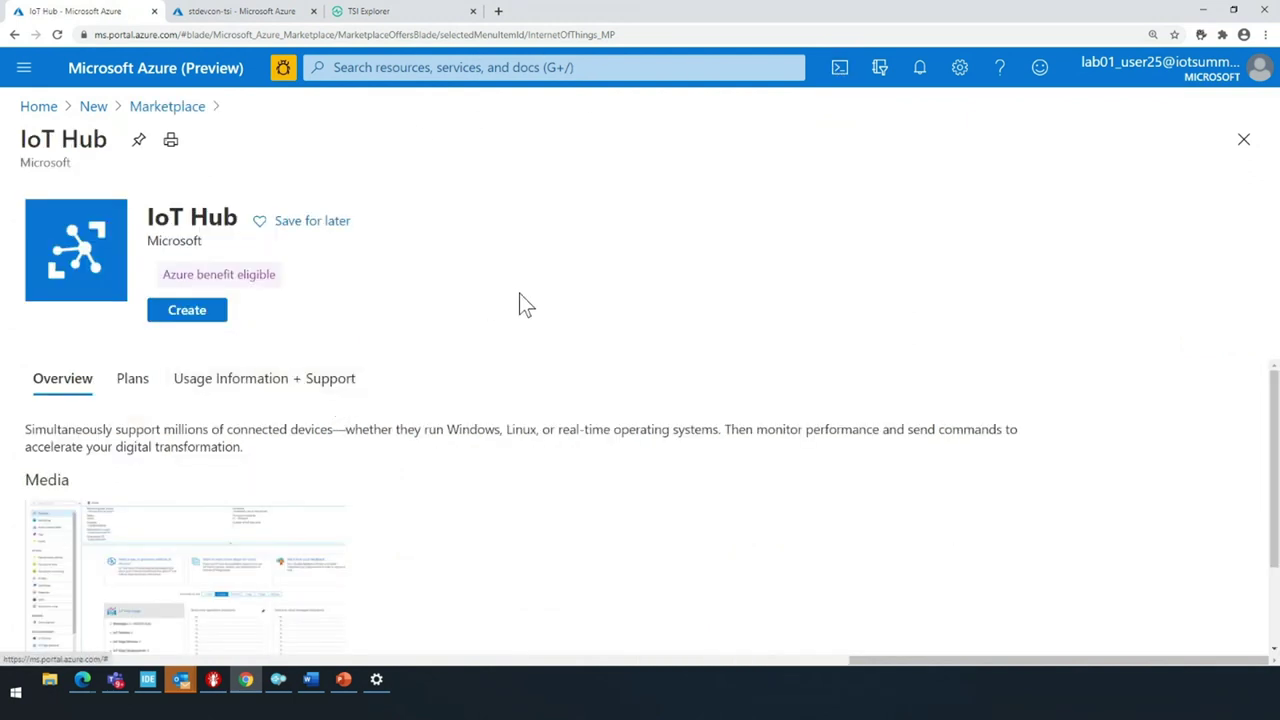
left_click(199, 313)
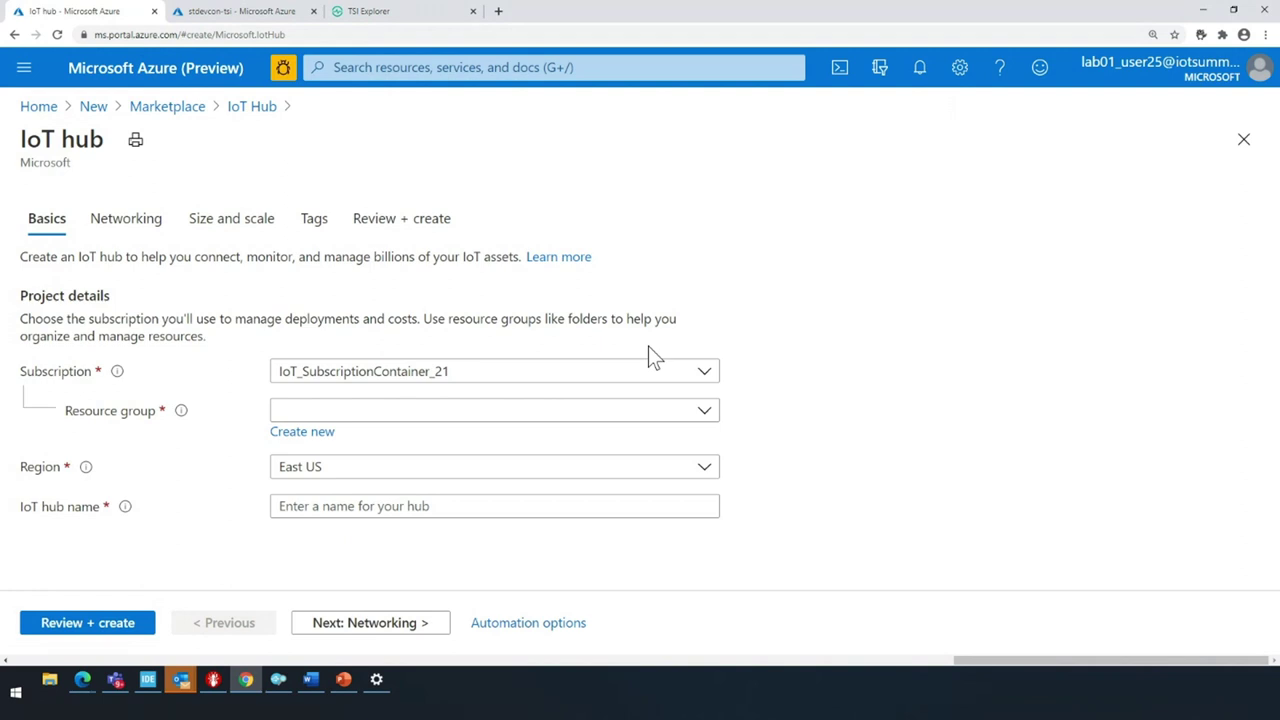
Create a new resource group named myresourcegroup-demo for the IoT hub
left_click(492, 420)
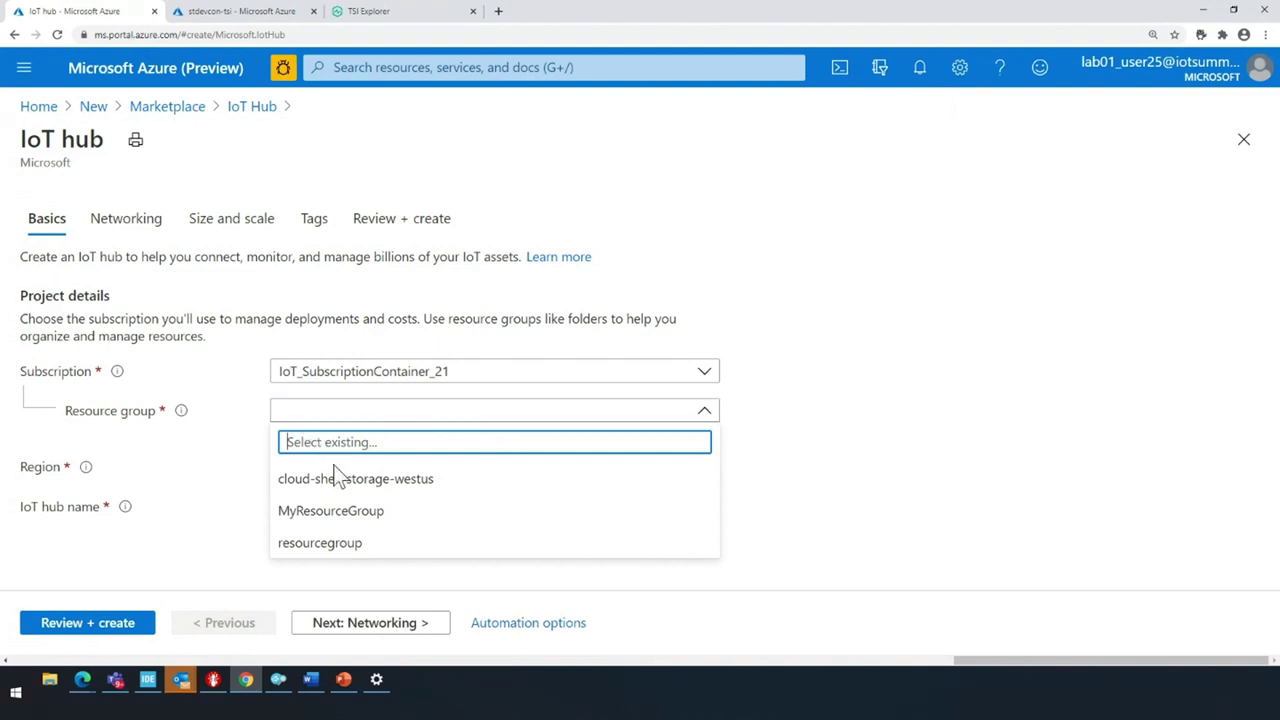
left_click(836, 373)
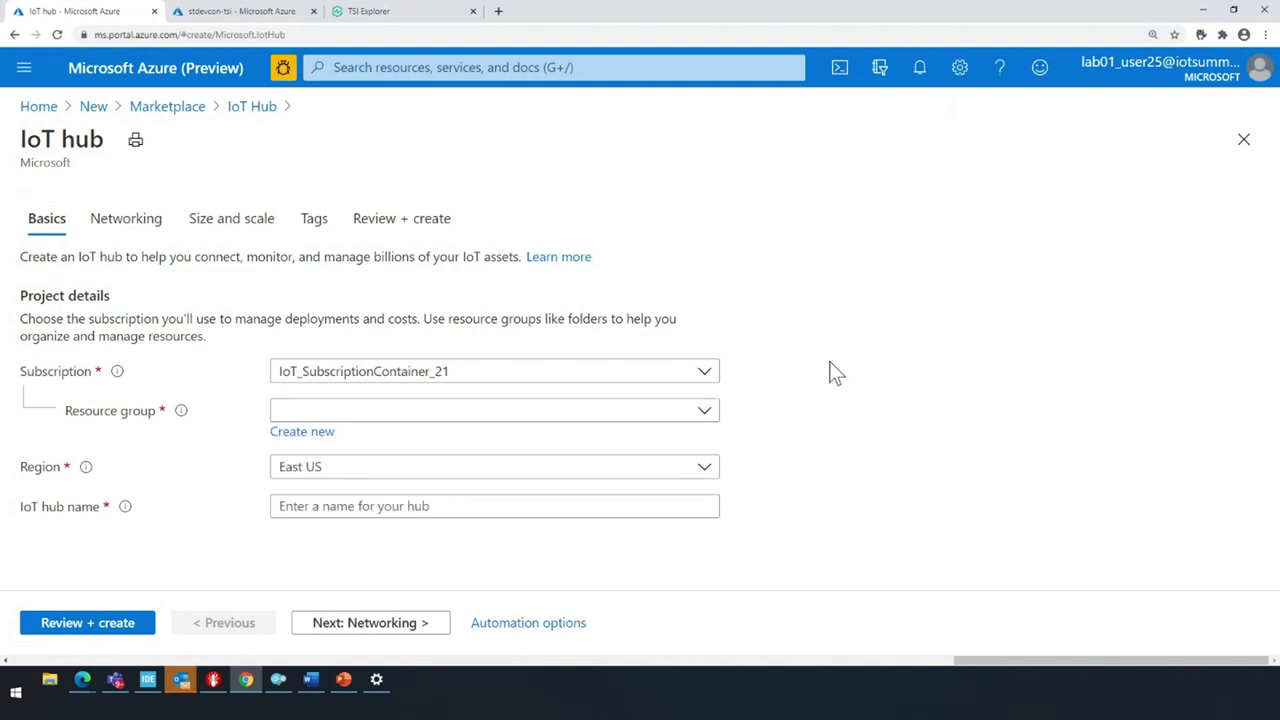
left_click(312, 435)
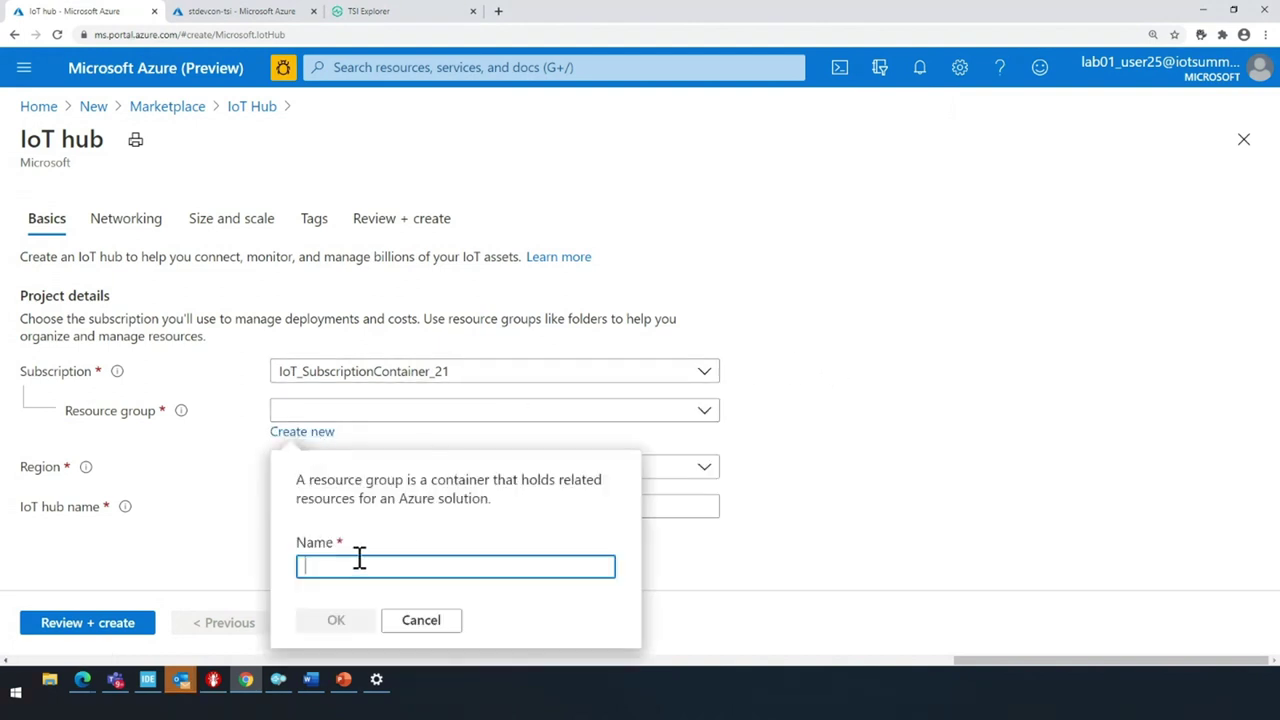
type("myresou")
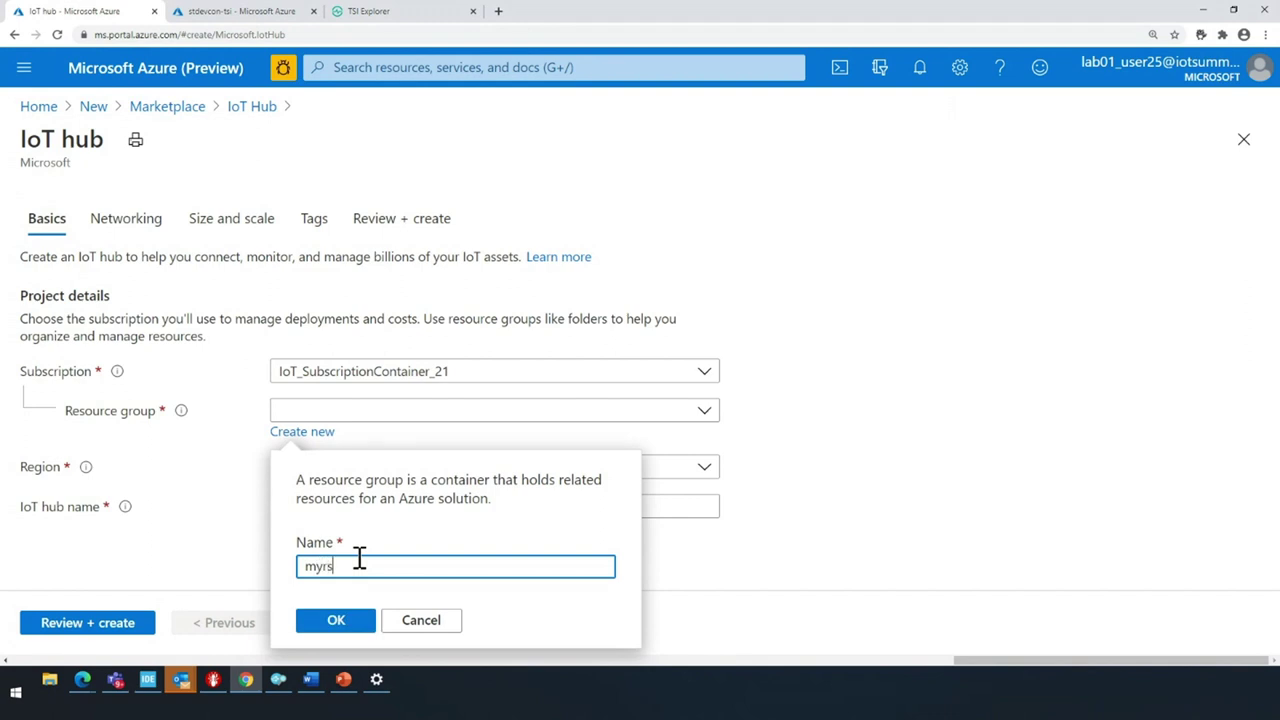
type("rcegru")
type("p-dem")
key("BackSpace")
key("BackSpace")
key("BackSpace")
key("BackSpace")
key("BackSpace")
key("BackSpace")
type("oup-demo")
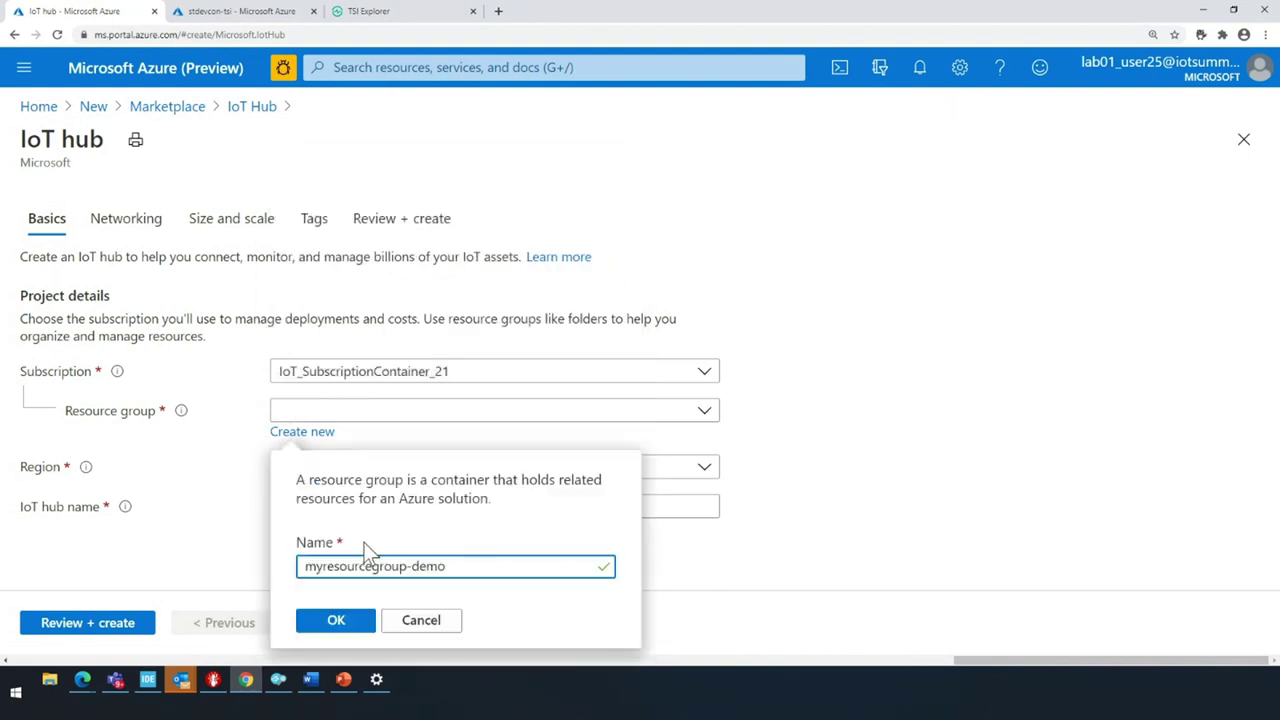
left_click(345, 622)
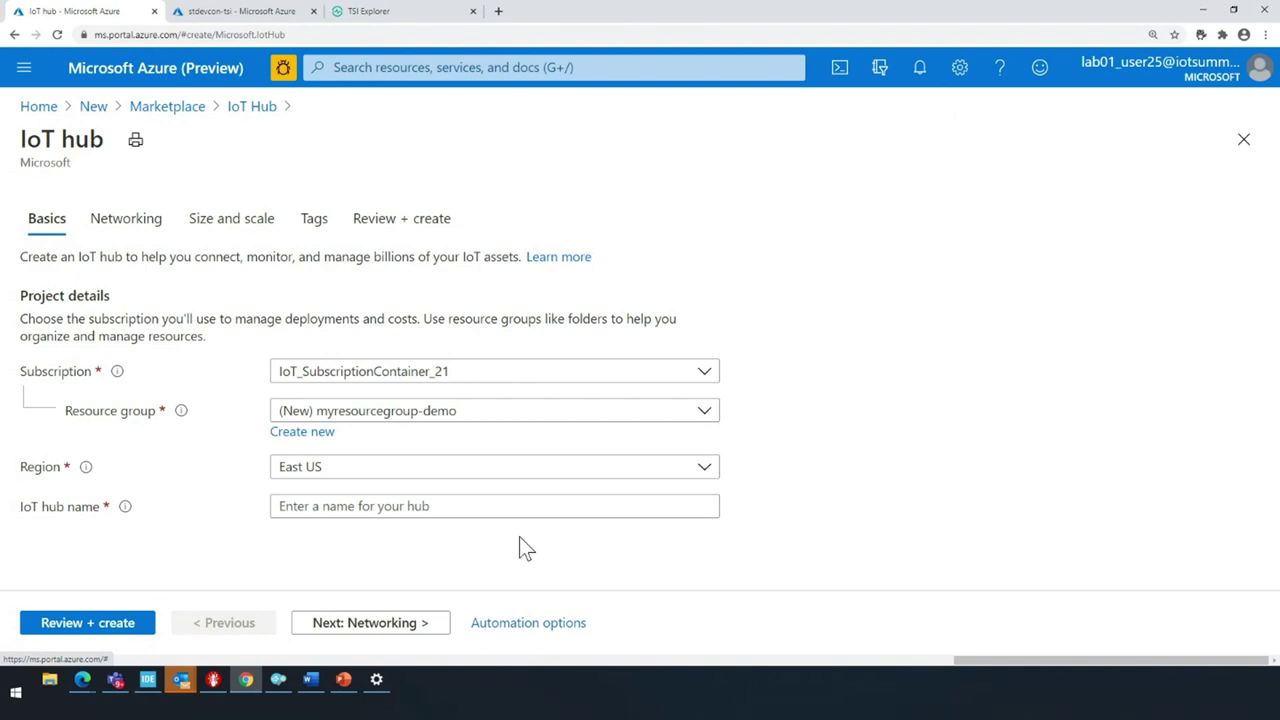
Name the IoT hub stdevcon01
left_click(620, 508)
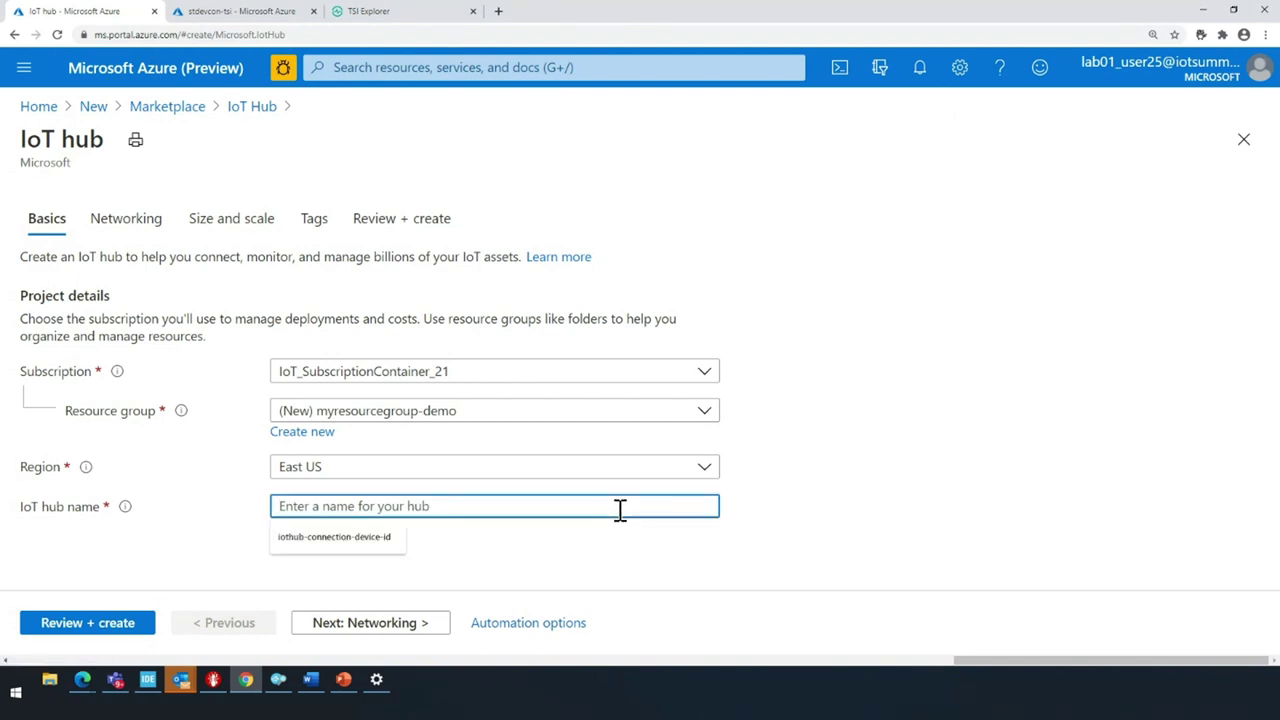
left_click(863, 452)
left_click(371, 507)
type("std")
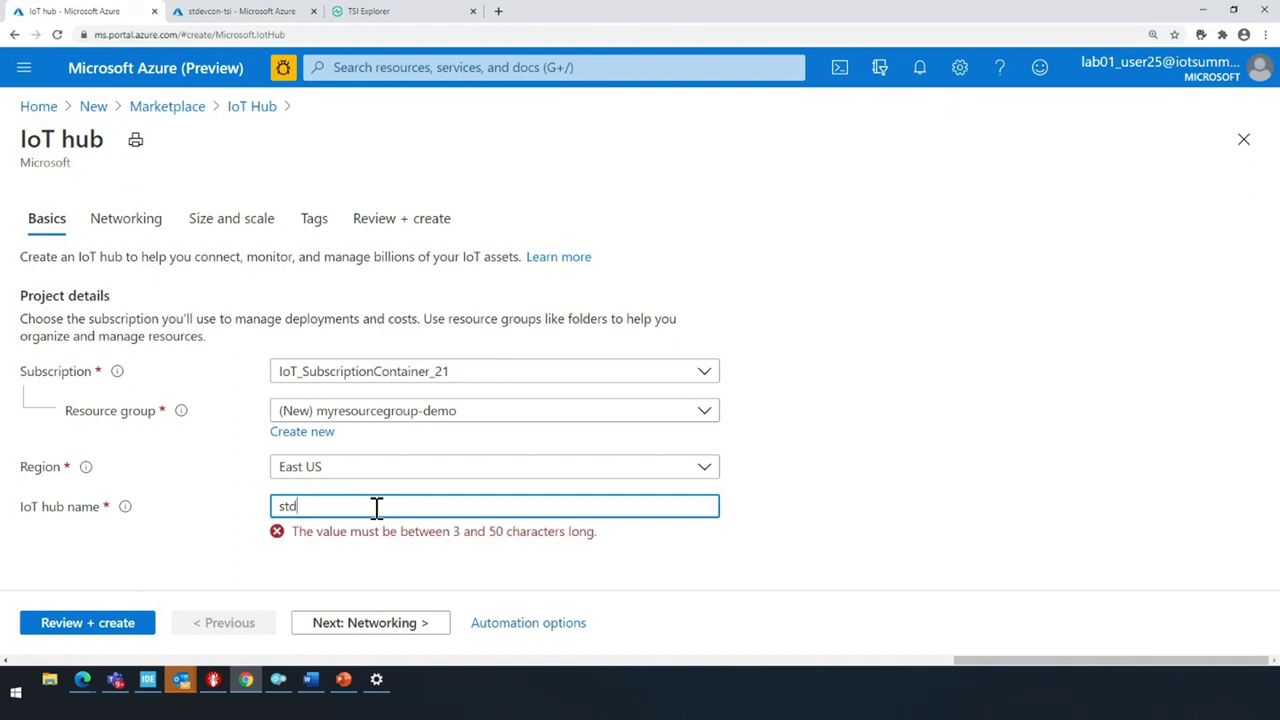
type("evon")
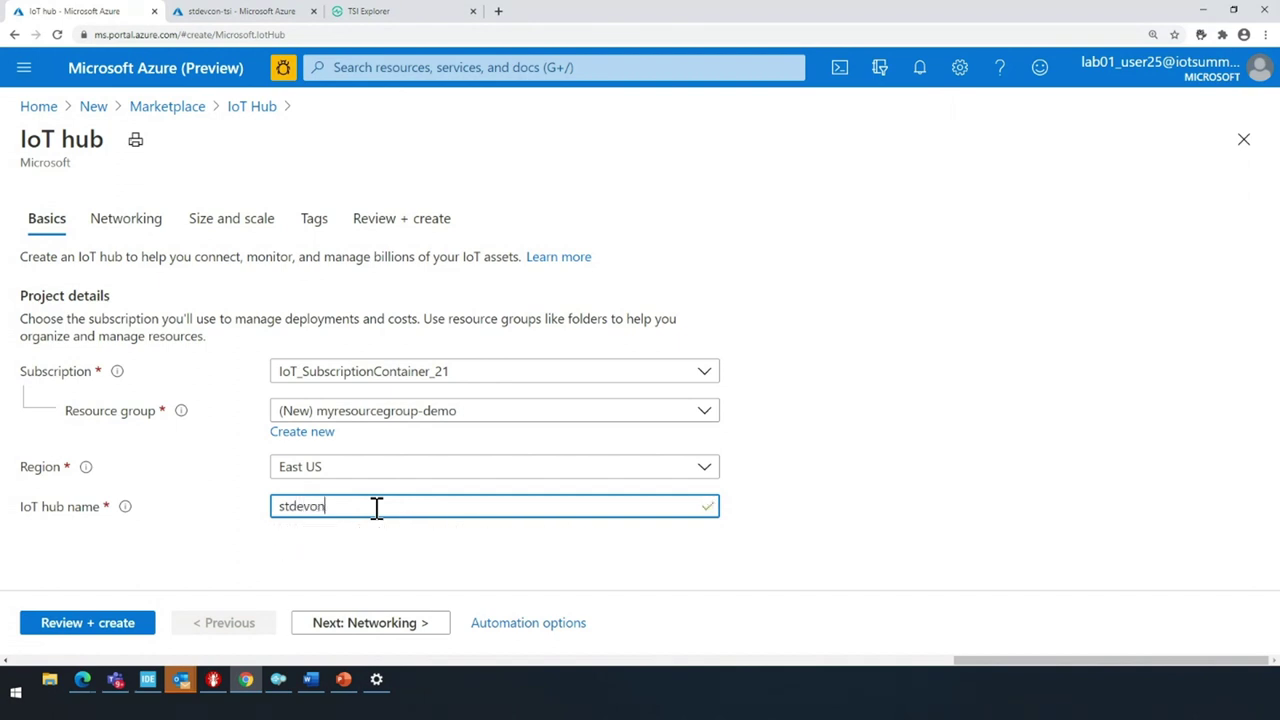
key("BackSpace")
key("BackSpace")
type("con01")
Keep the default networking options, set the pricing and scale tier to F1: Free tier, and proceed to the hub's review summary
left_click(383, 623)
left_click(386, 624)
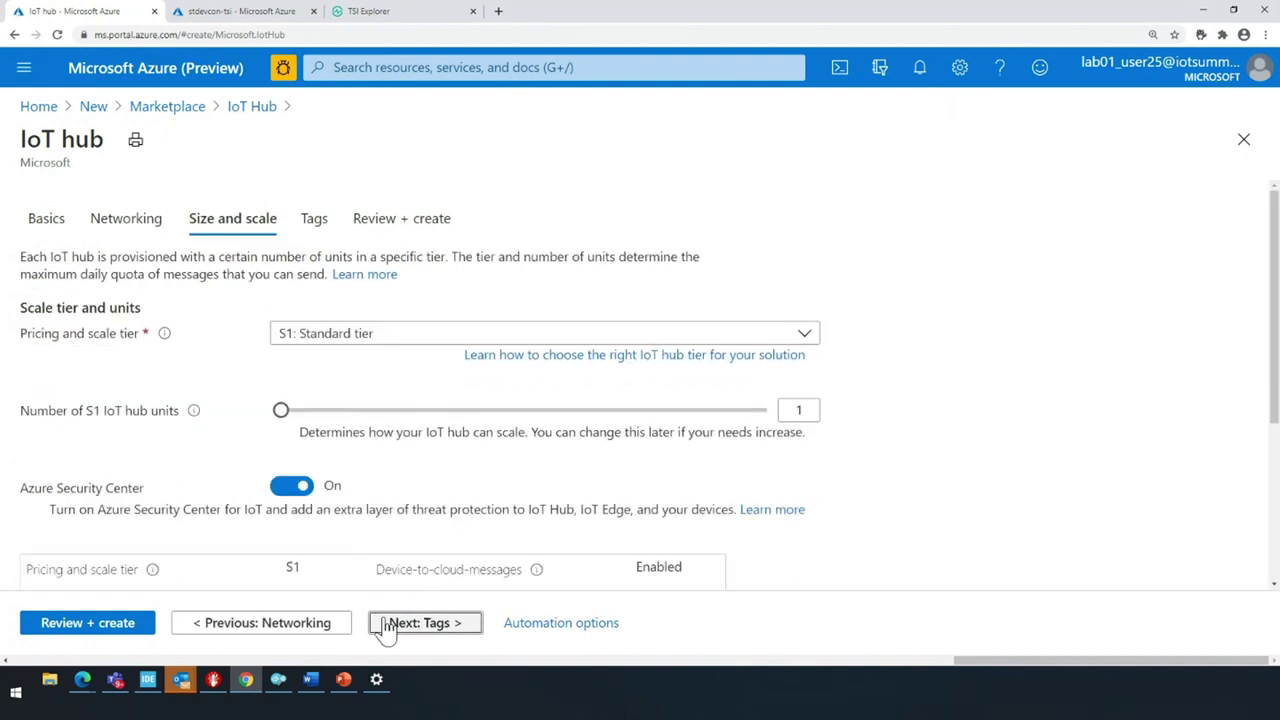
left_click(698, 337)
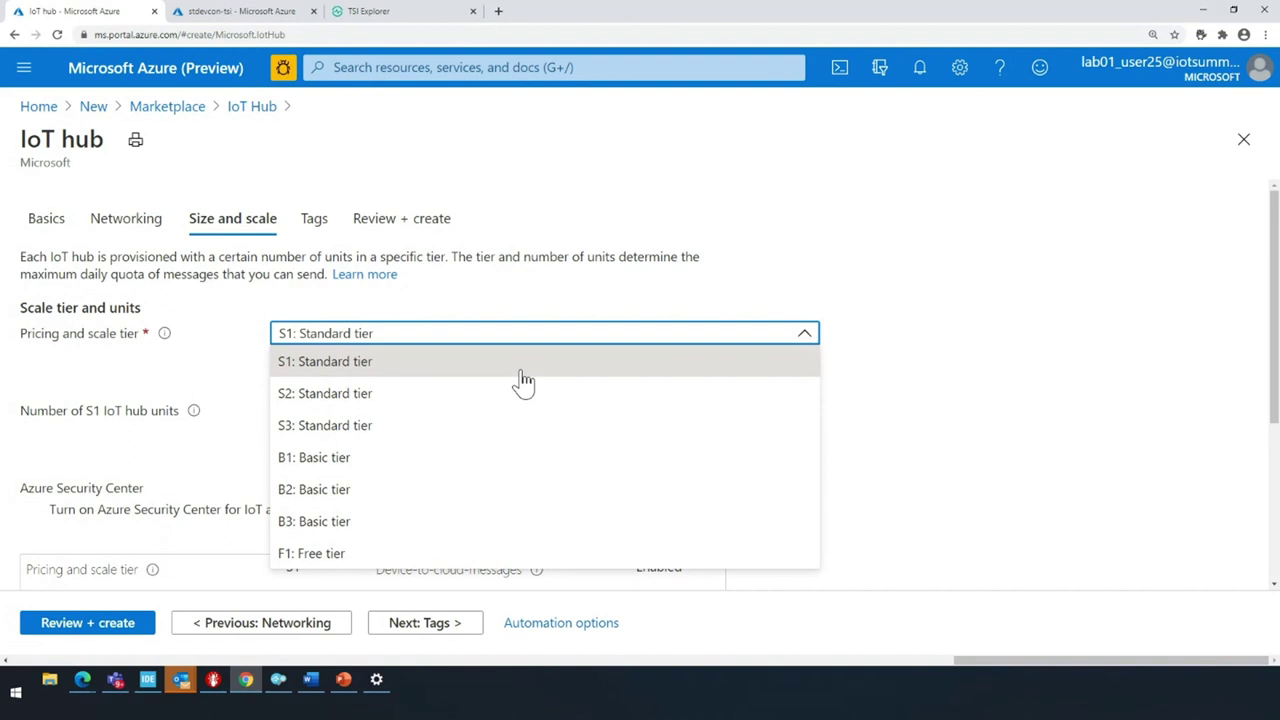
left_click(399, 553)
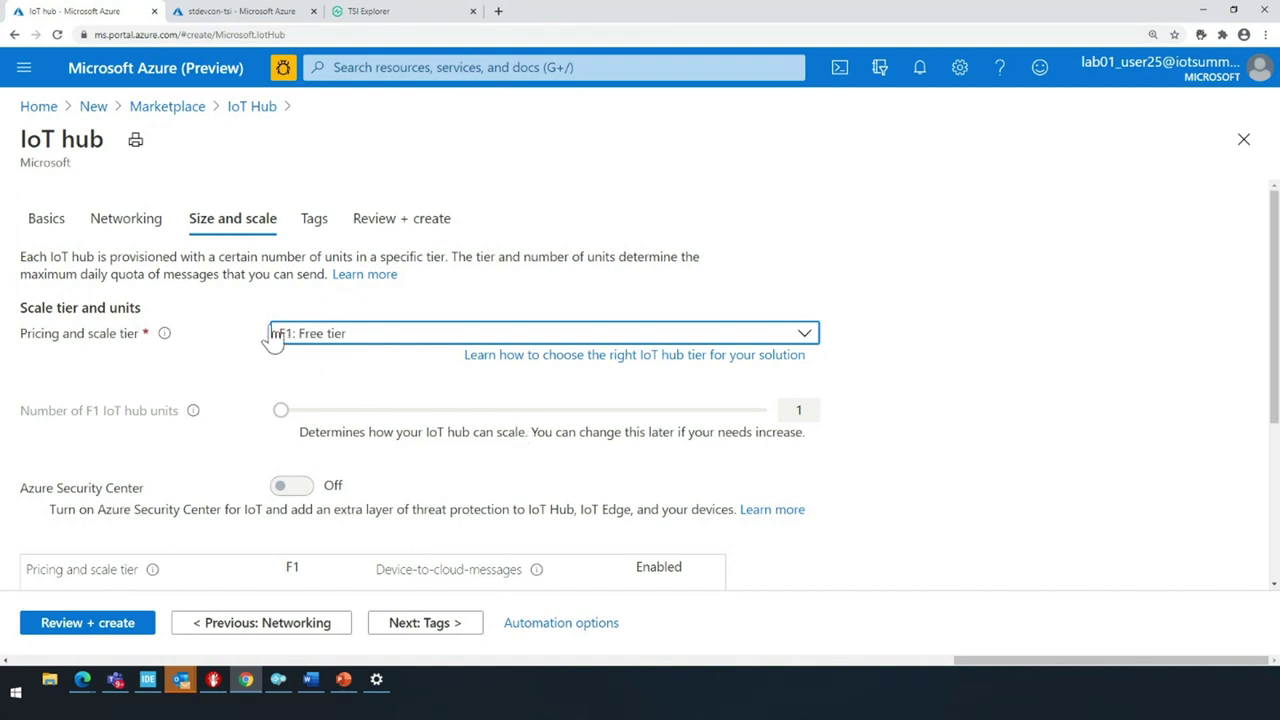
scroll(470, 494, "down", 3)
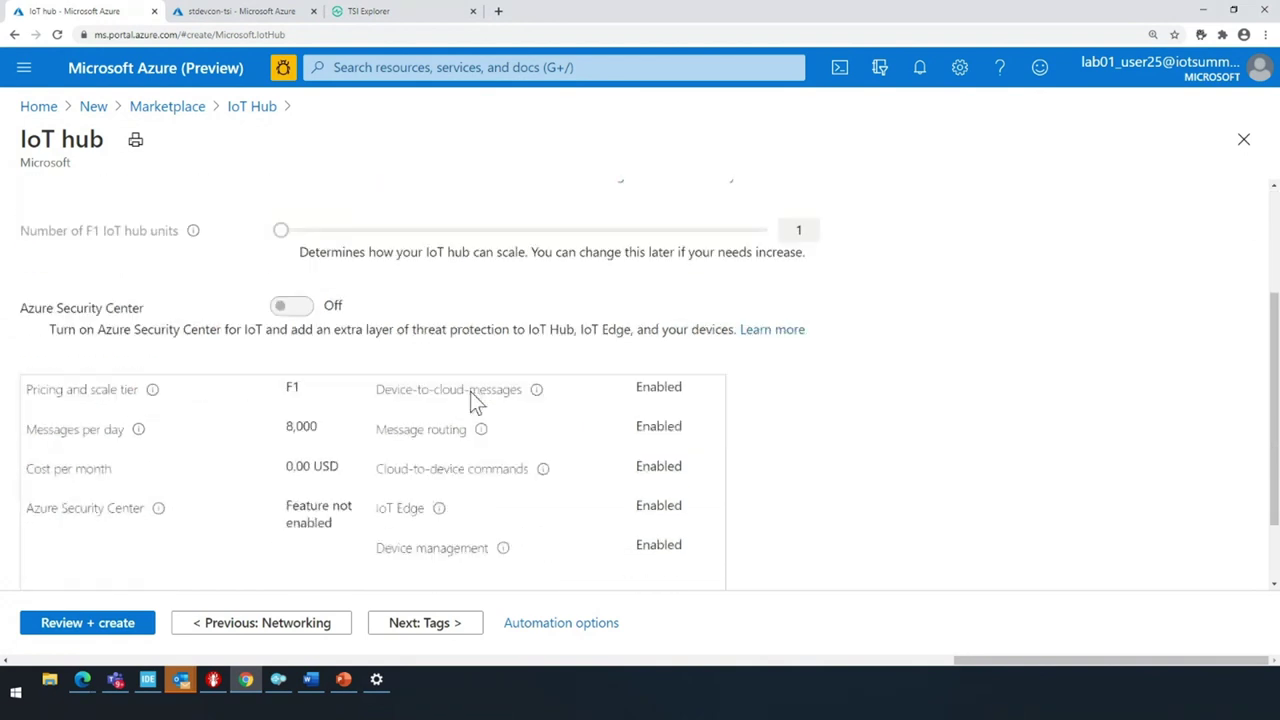
left_click(107, 623)
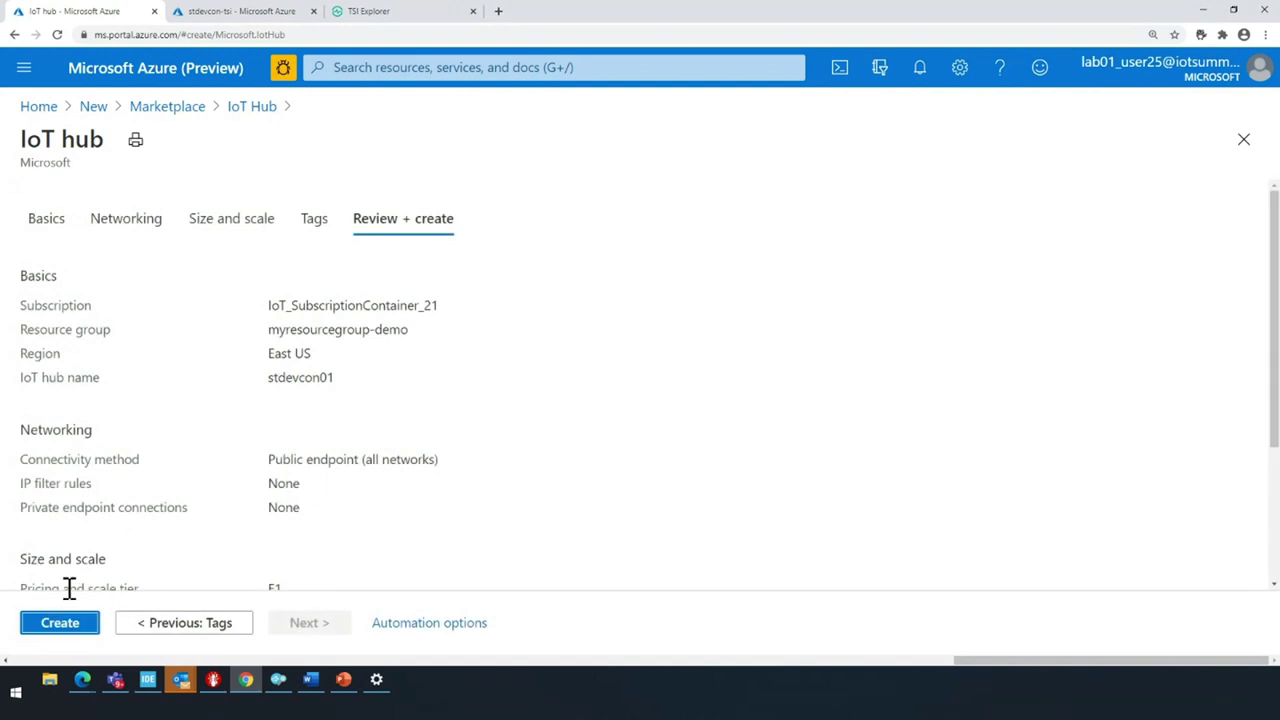
Check the review summary and create the stdevcon01 IoT hub
left_click(62, 624)
scroll(277, 457, "down", 2)
scroll(277, 450, "up", 1)
scroll(277, 450, "up", 2)
left_click(43, 624)
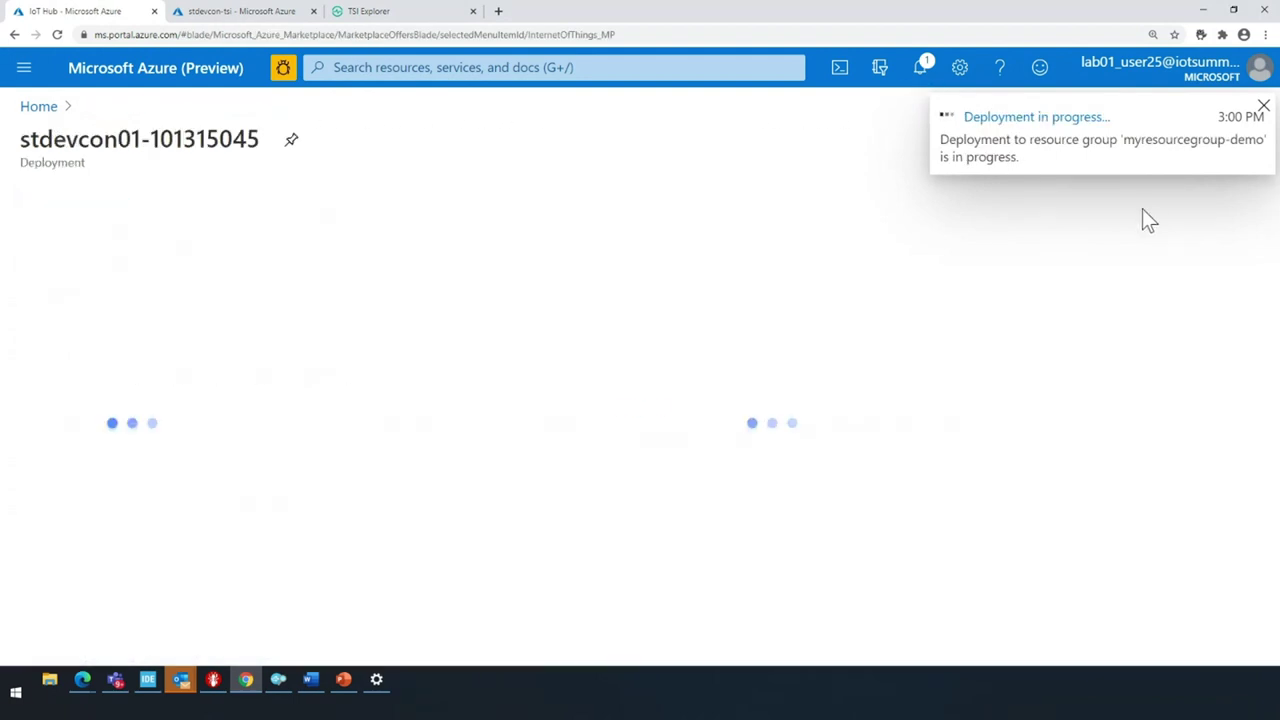
Find the IoT Hub service through the portal search and open the existing hub stdevcon-iothub
left_click(449, 66)
type("iot hu")
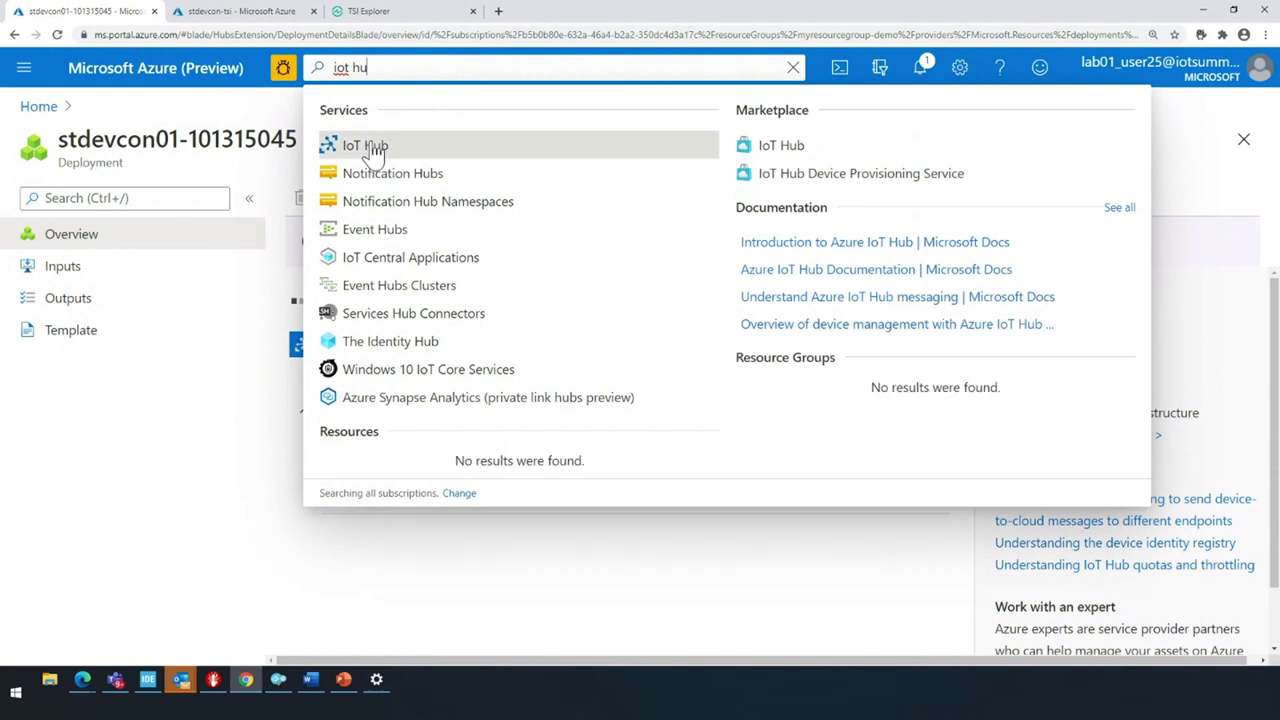
left_click(371, 143)
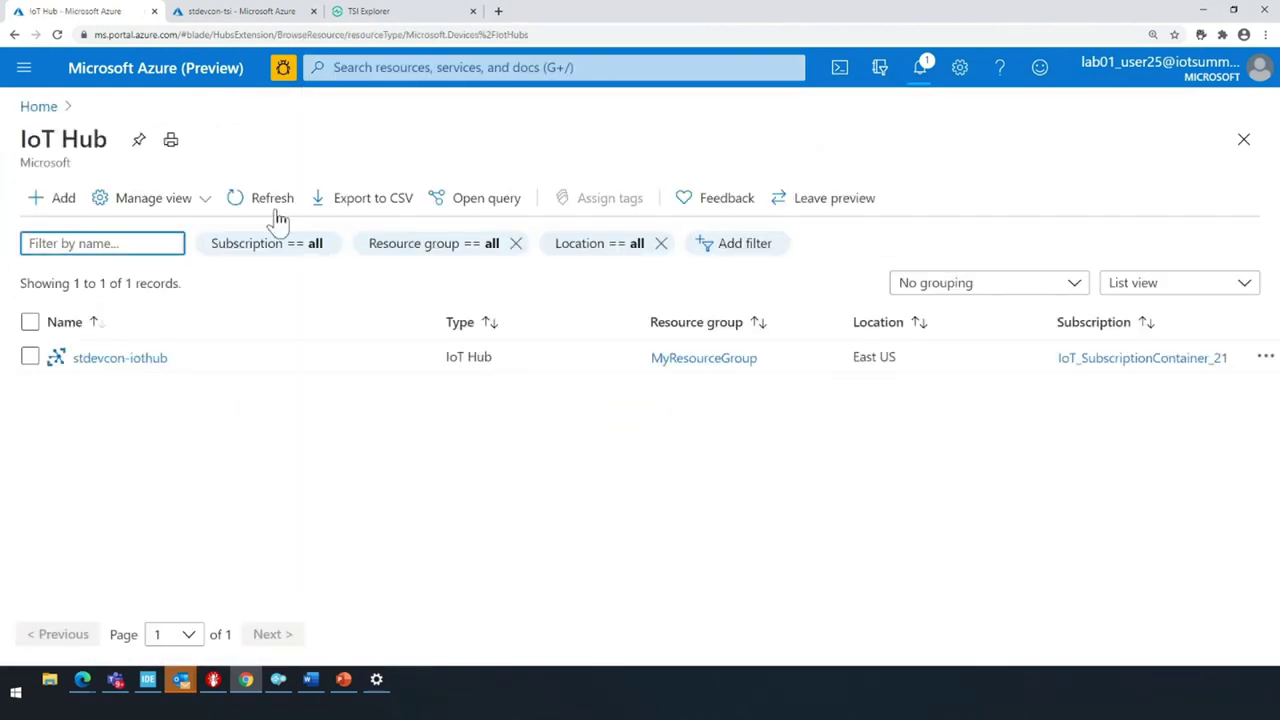
left_click(151, 358)
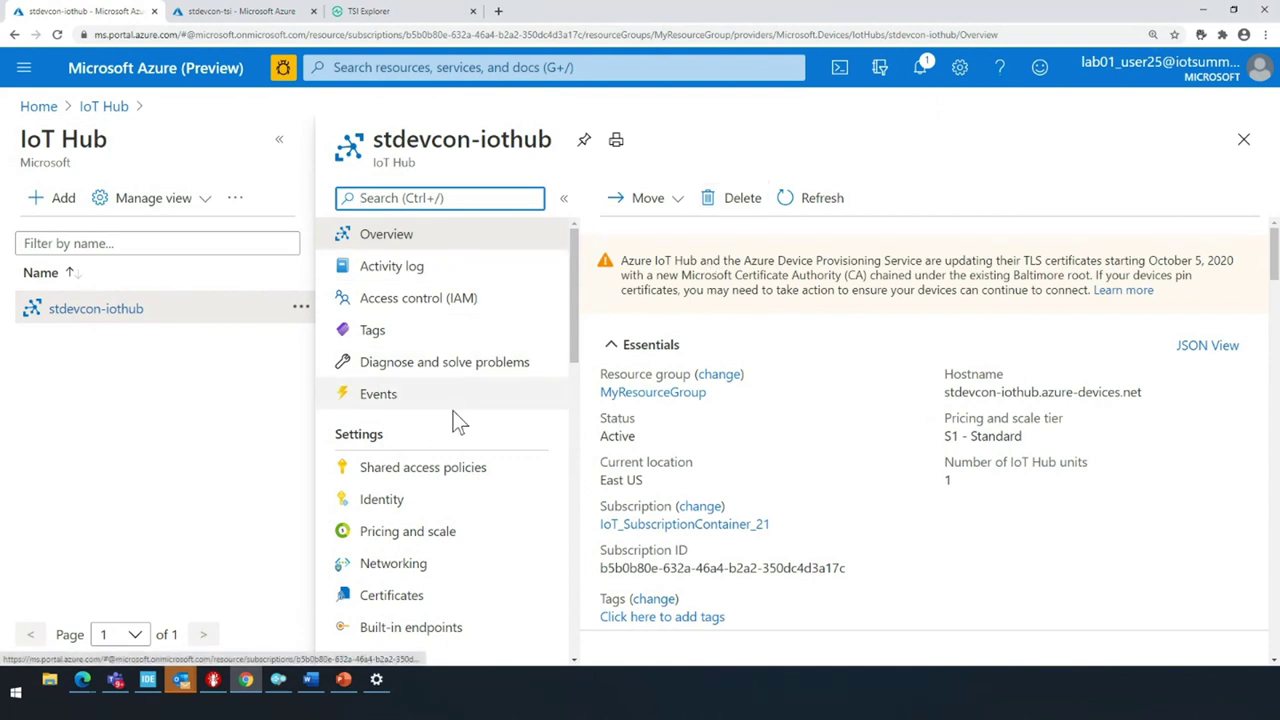
Show the list of IoT devices registered in stdevcon-iothub
scroll(452, 420, "down", 2)
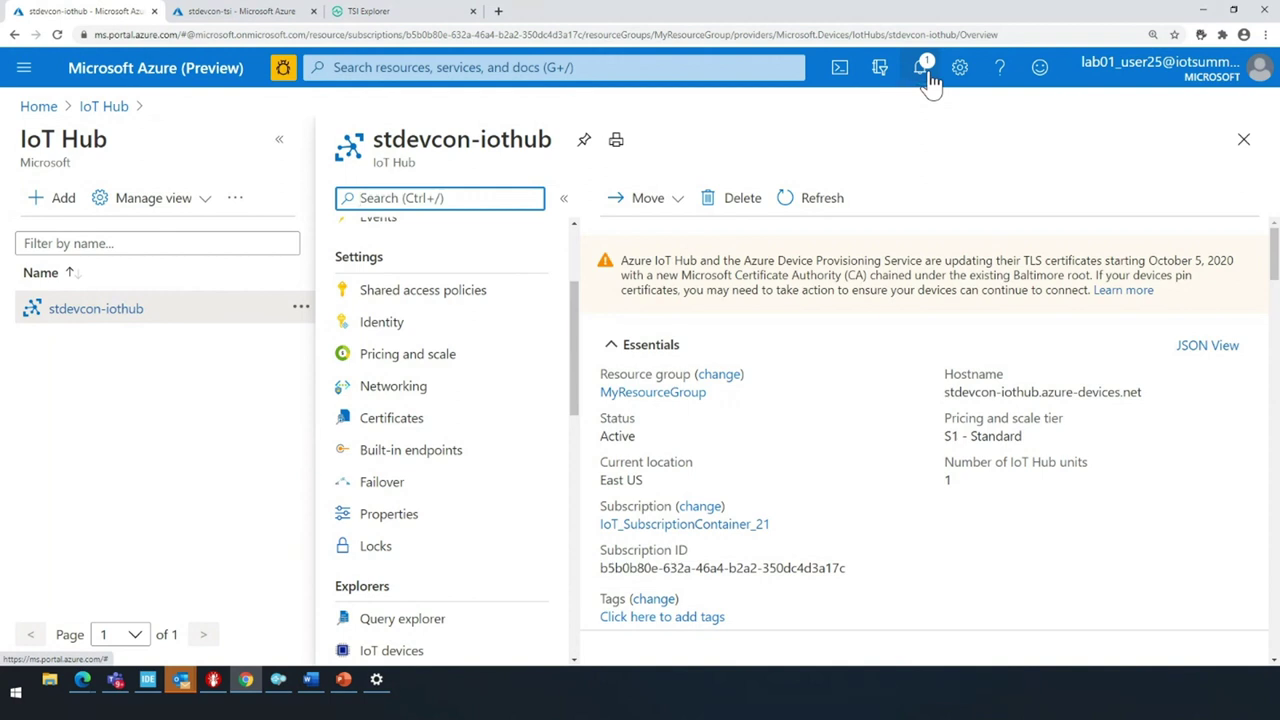
scroll(492, 494, "down", 1)
scroll(488, 484, "down", 2)
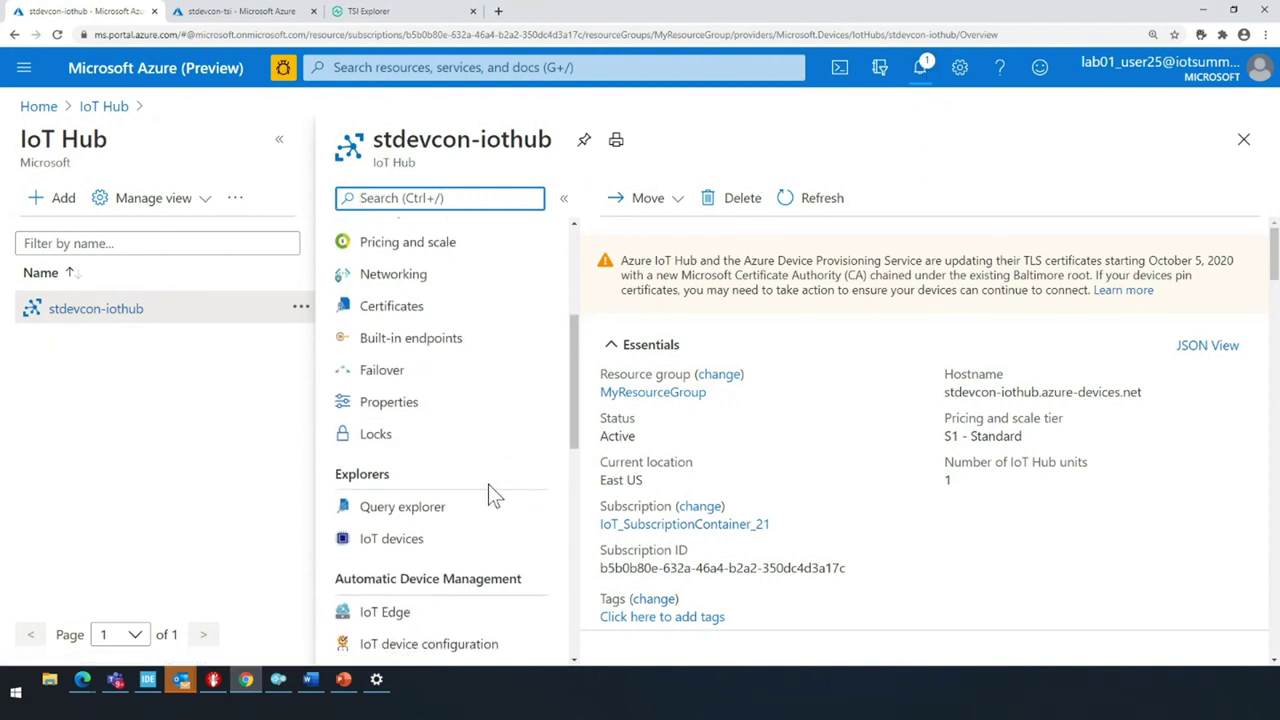
left_click(422, 456)
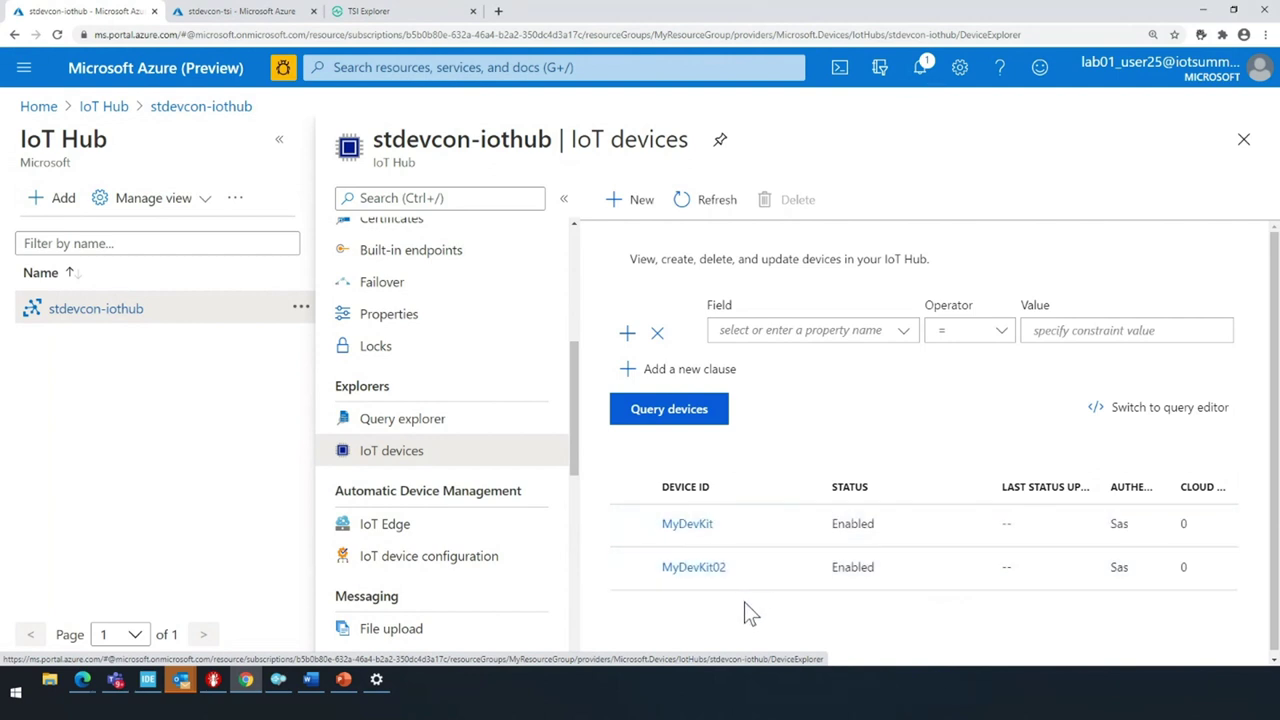
Start creating a new device in stdevcon-iothub with the device ID MyDevKit03
left_click(620, 207)
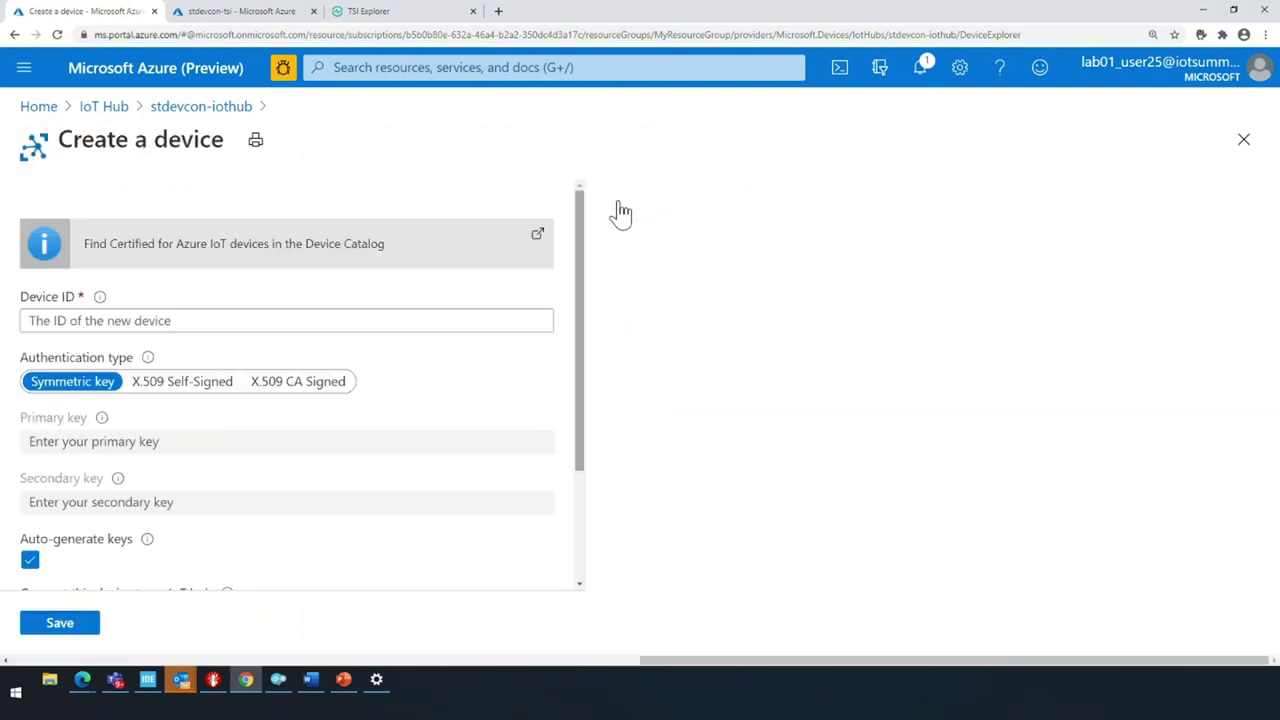
left_click(166, 320)
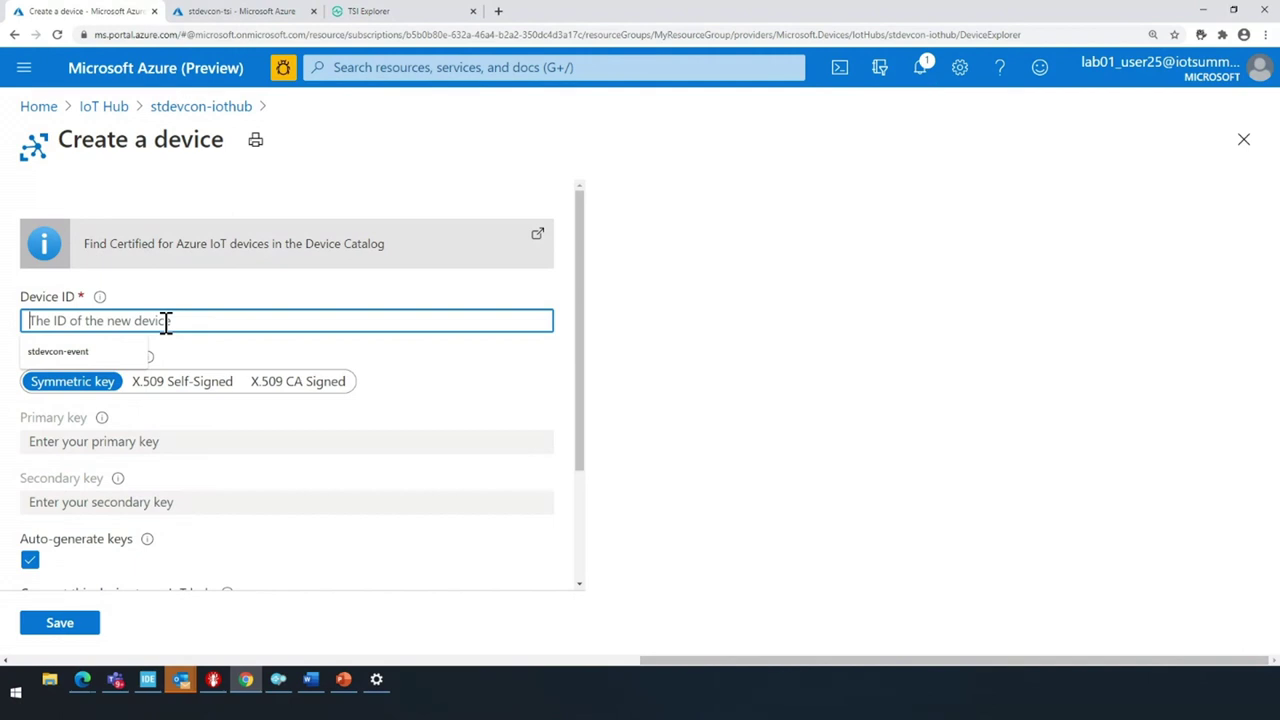
type("MyDevKit03")
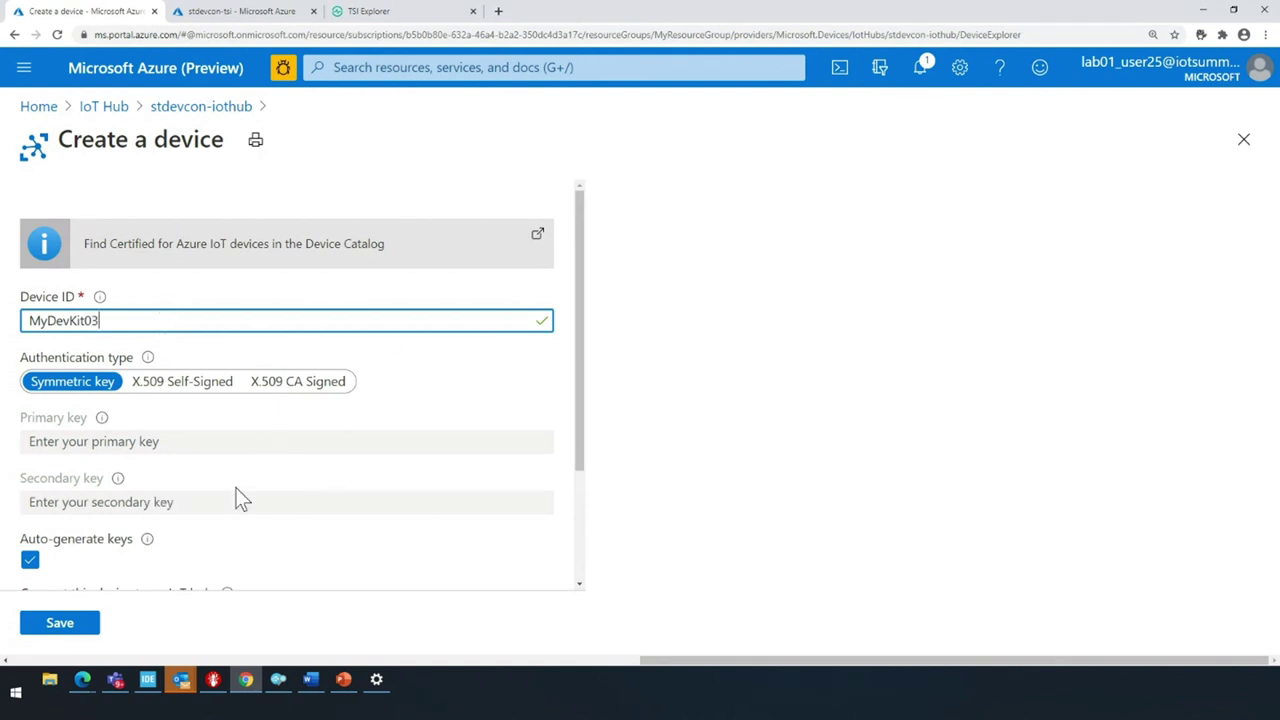
Switch to Azure IoT Explorer to view the devices of stdevcon-iothub, and return to the device creation form in the portal
left_click(278, 679)
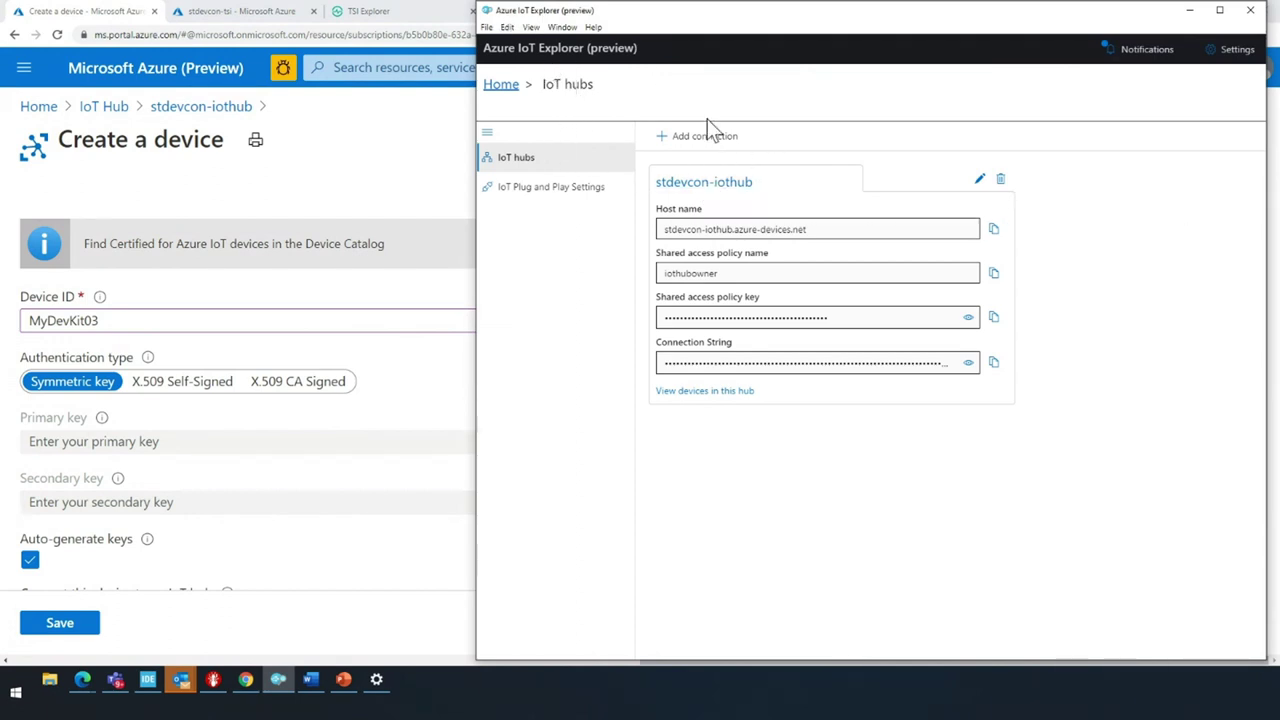
left_click(700, 183)
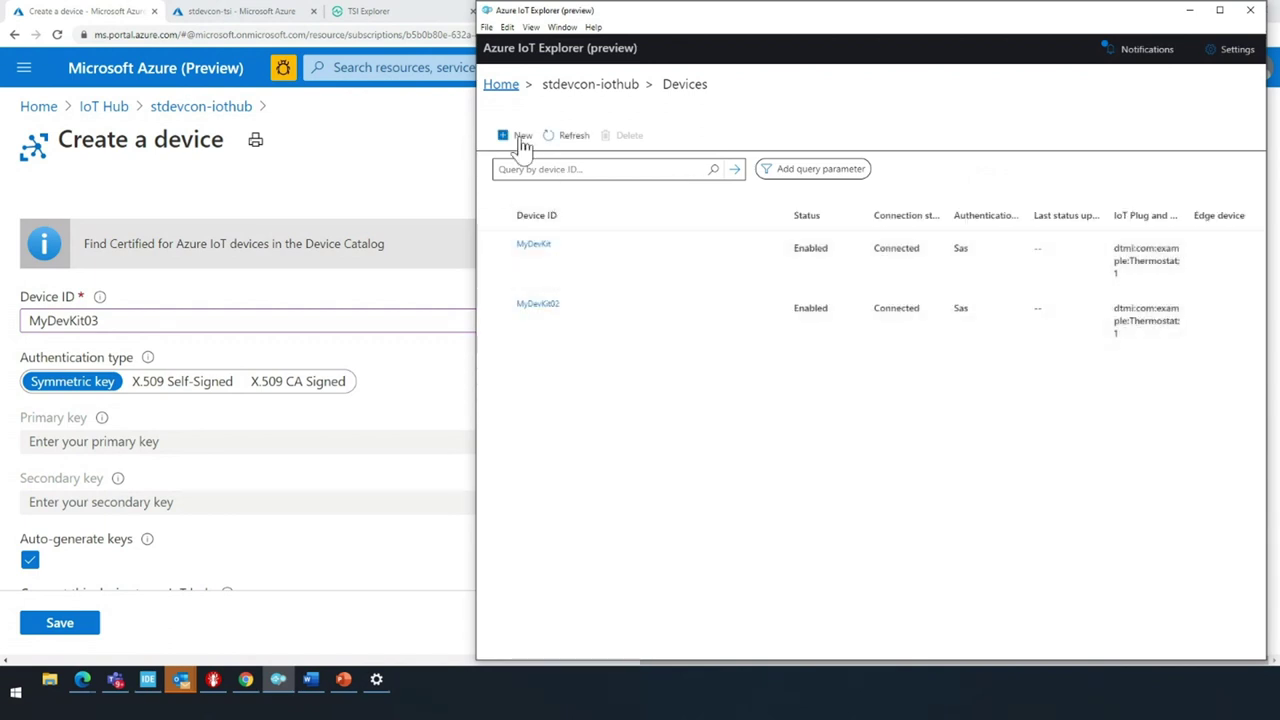
left_click(502, 85)
left_click(377, 152)
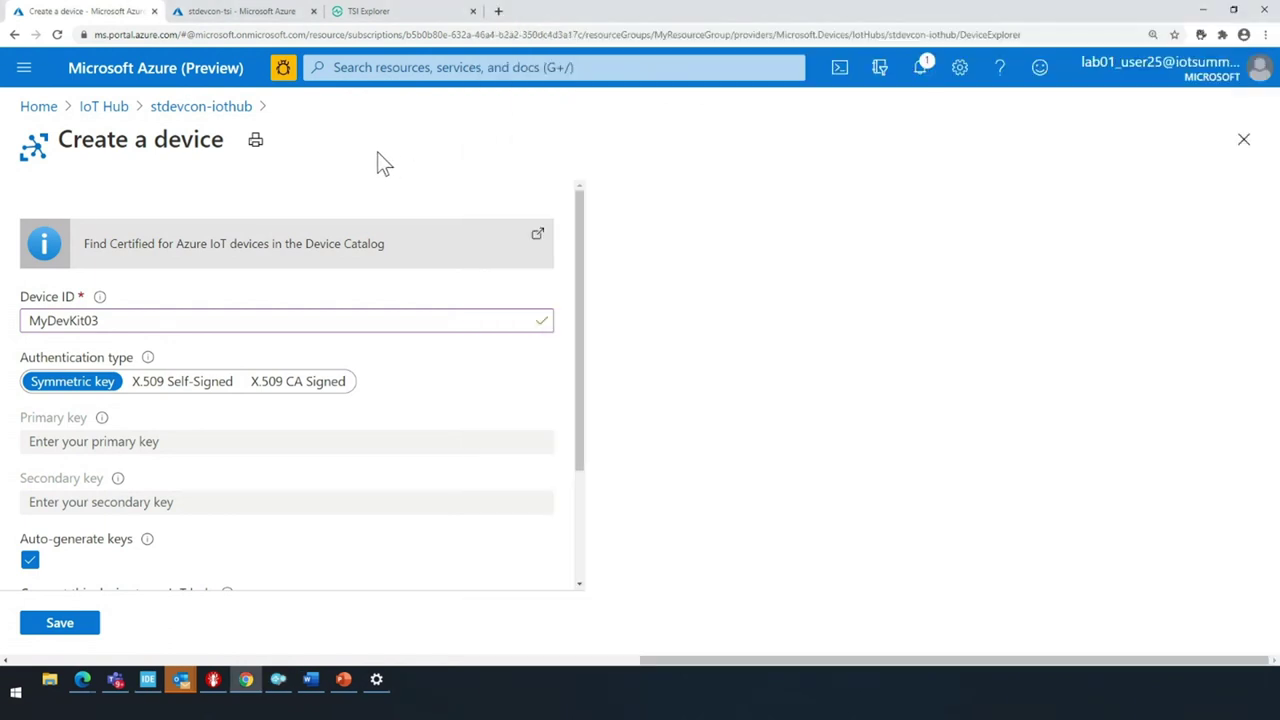
Save the MyDevKit03 device with symmetric key authentication and auto-generated keys, view its details, and return to the hub's device list
left_click(57, 622)
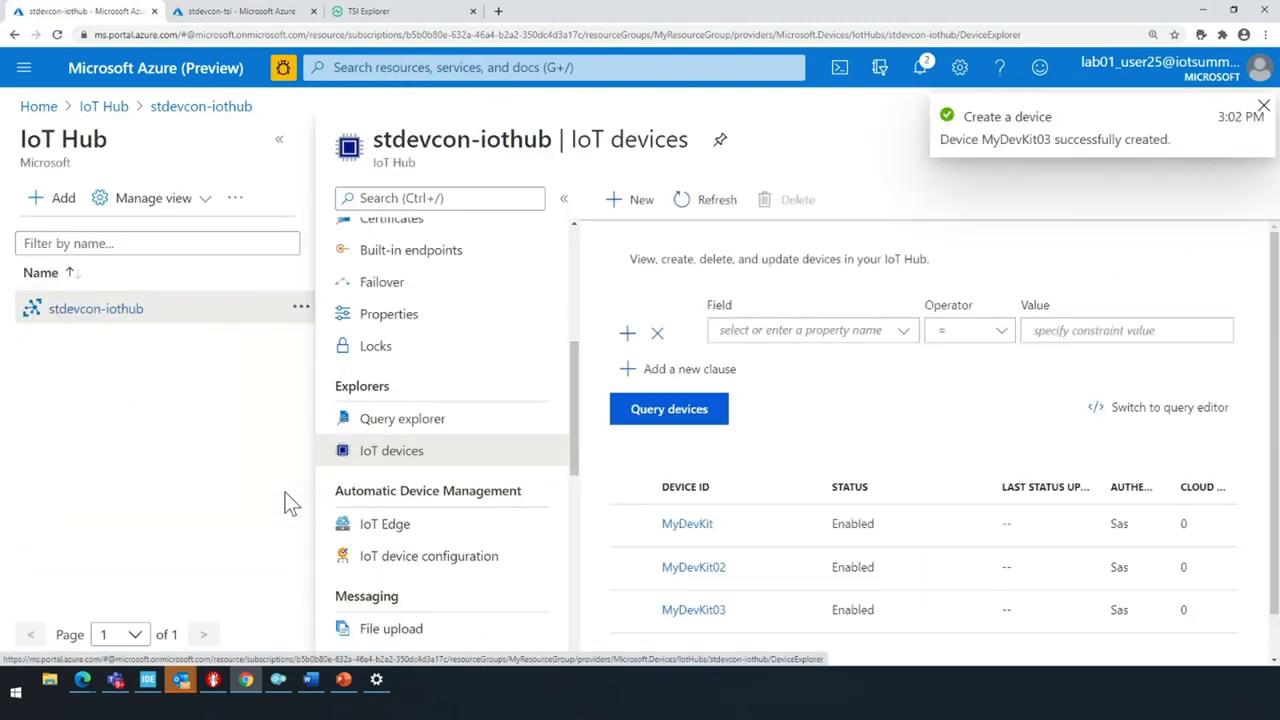
left_click(694, 610)
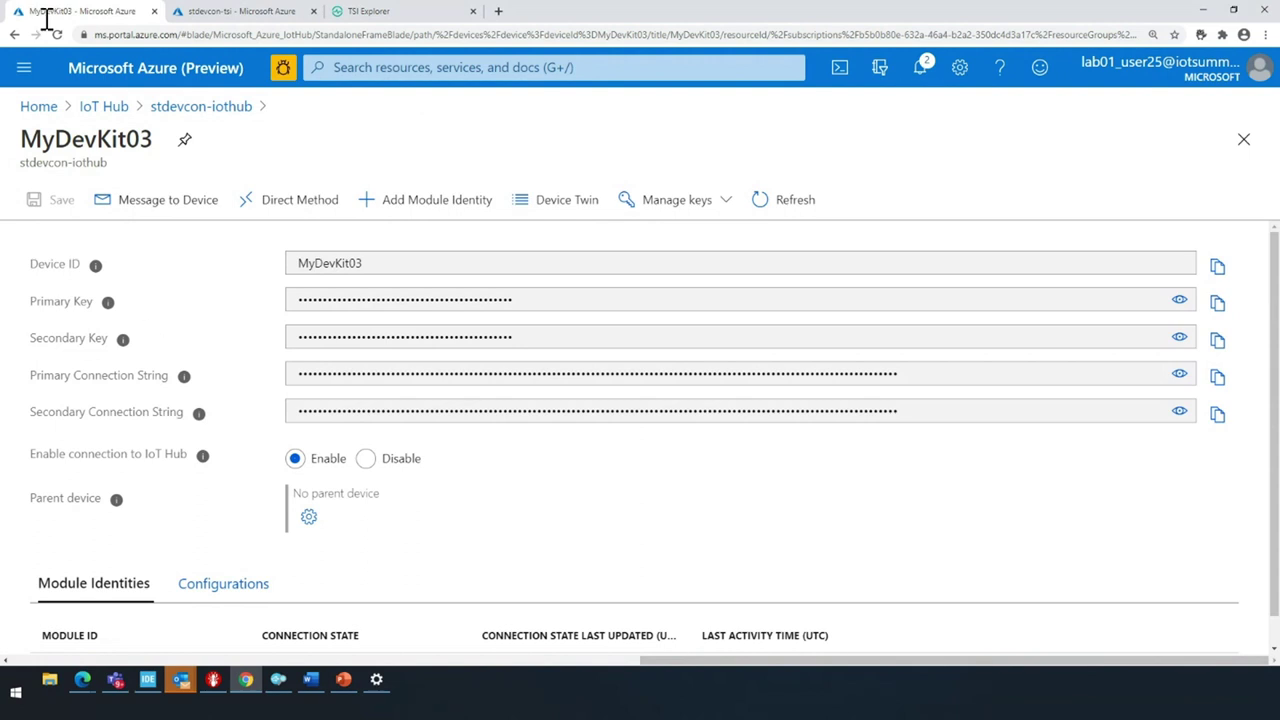
left_click(172, 113)
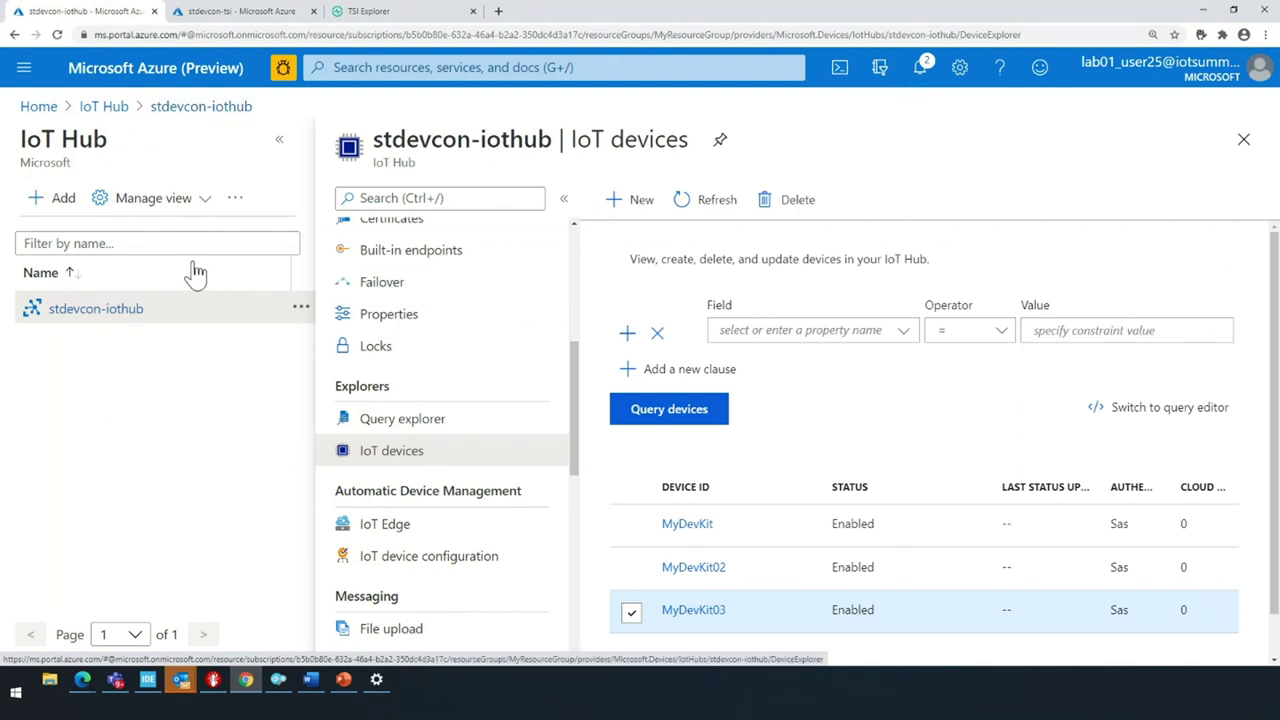
scroll(484, 400, "up", 3)
scroll(484, 405, "up", 2)
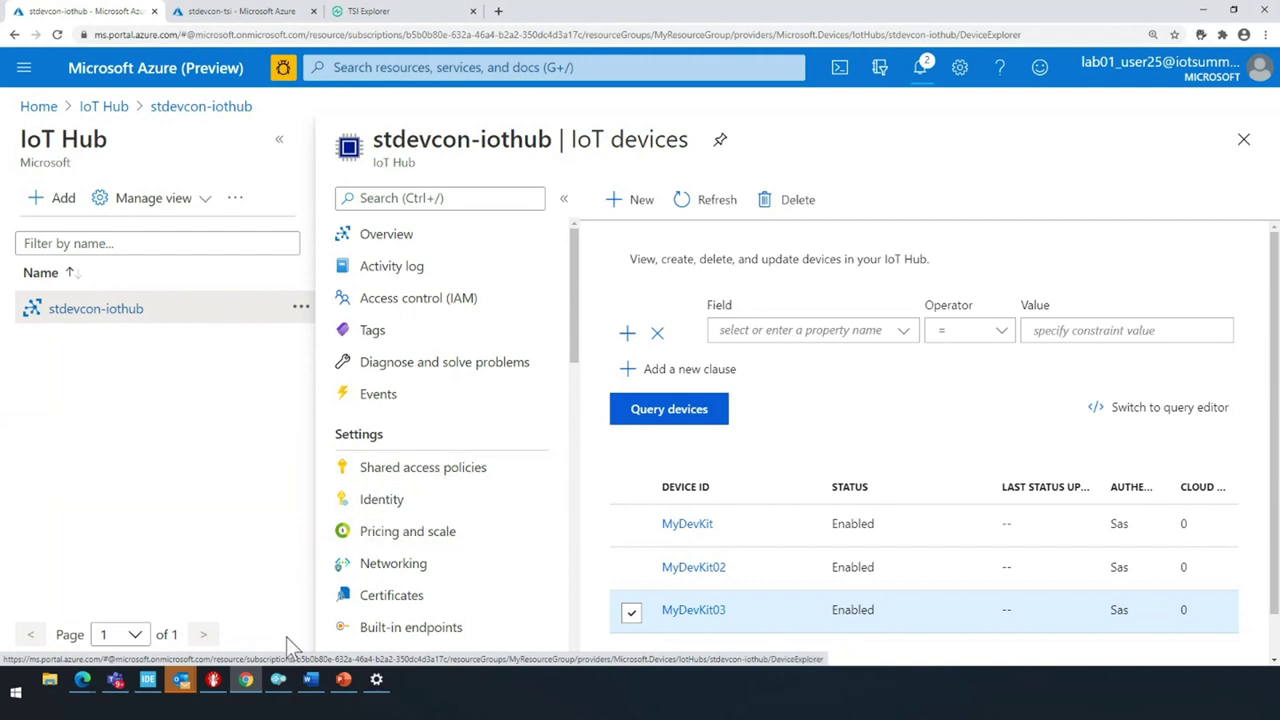
Switch to Azure IoT Explorer and start adding a hub connection string
left_click(277, 682)
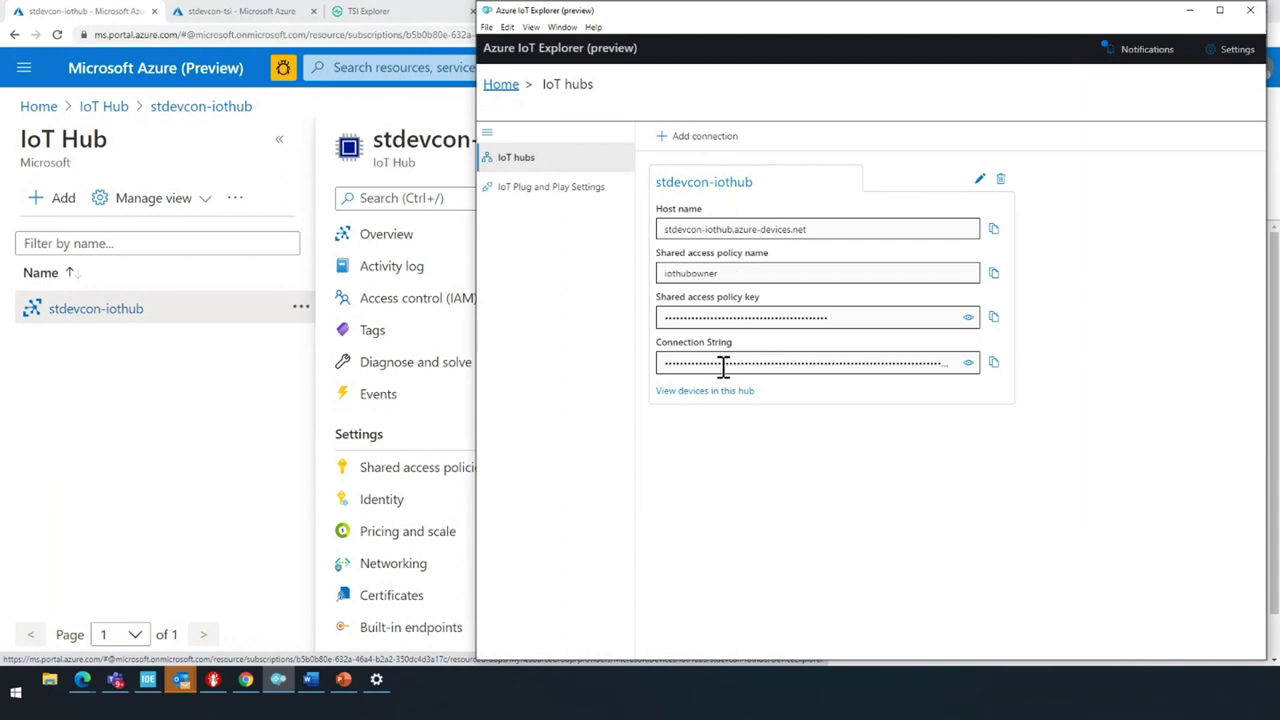
left_click(712, 140)
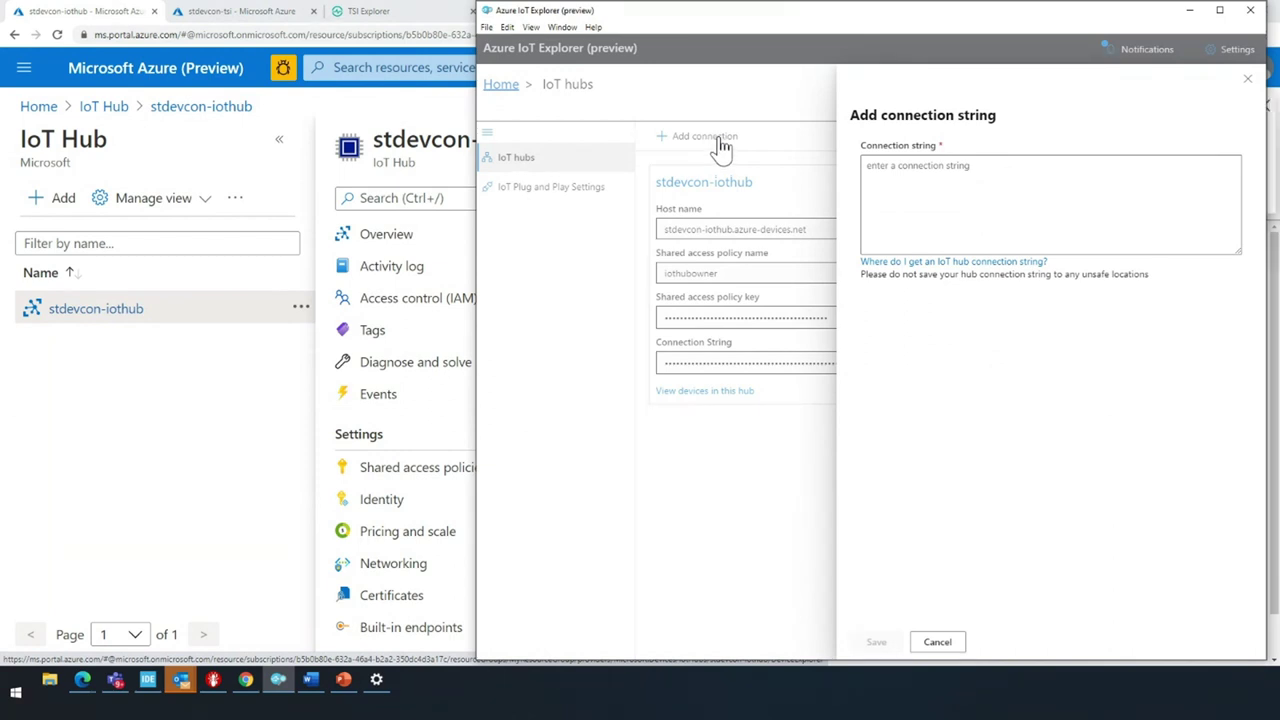
left_click(937, 172)
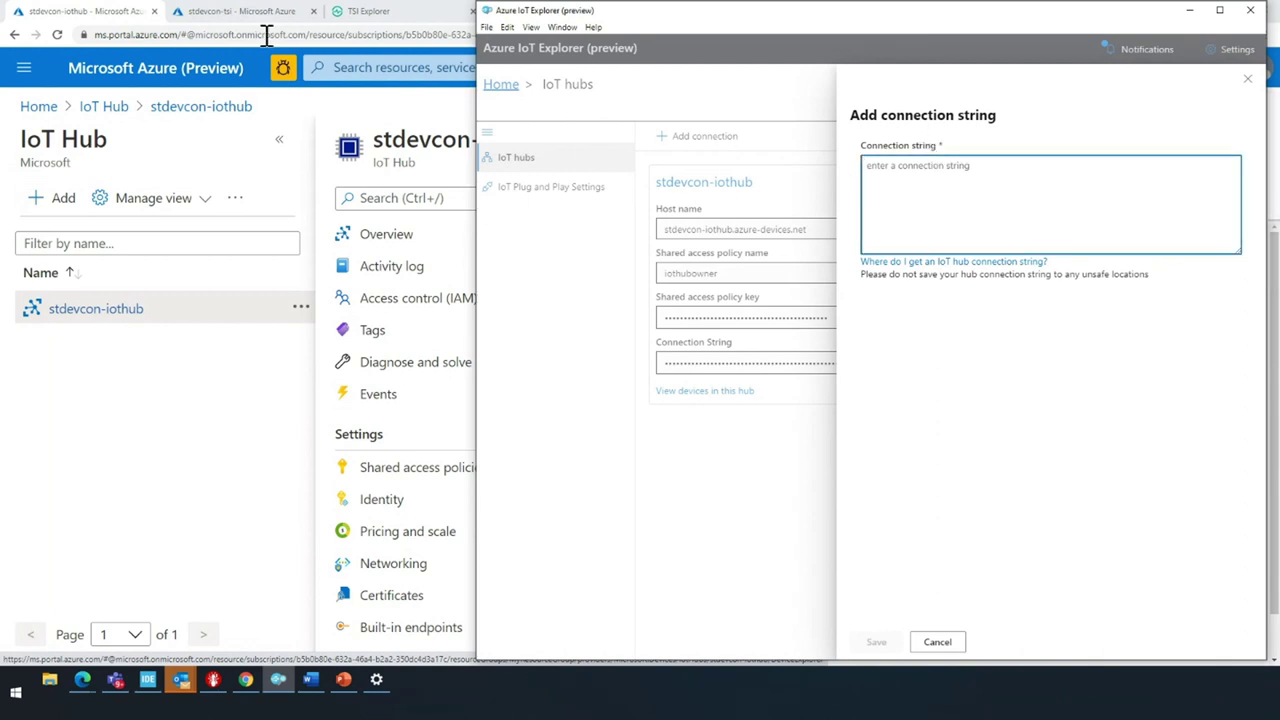
Back in the Azure portal, copy the primary-key connection string of stdevcon-iothub's iothubowner shared access policy
left_click(393, 108)
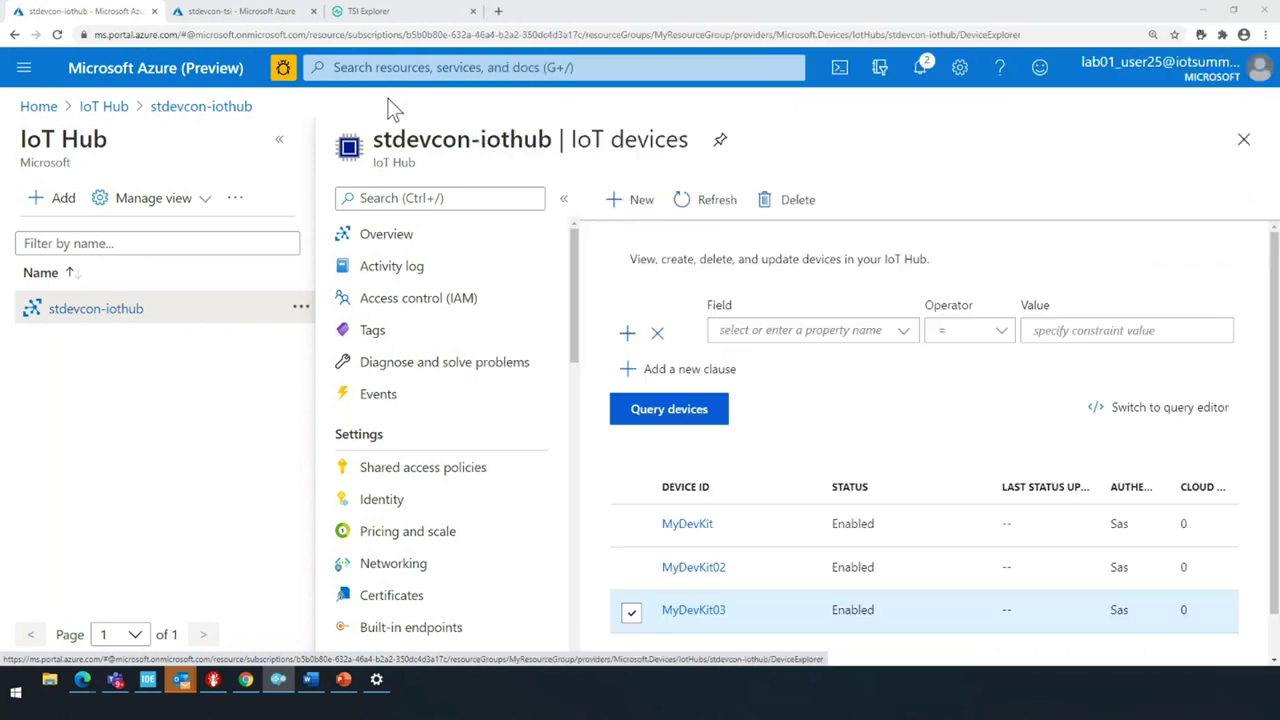
left_click(436, 465)
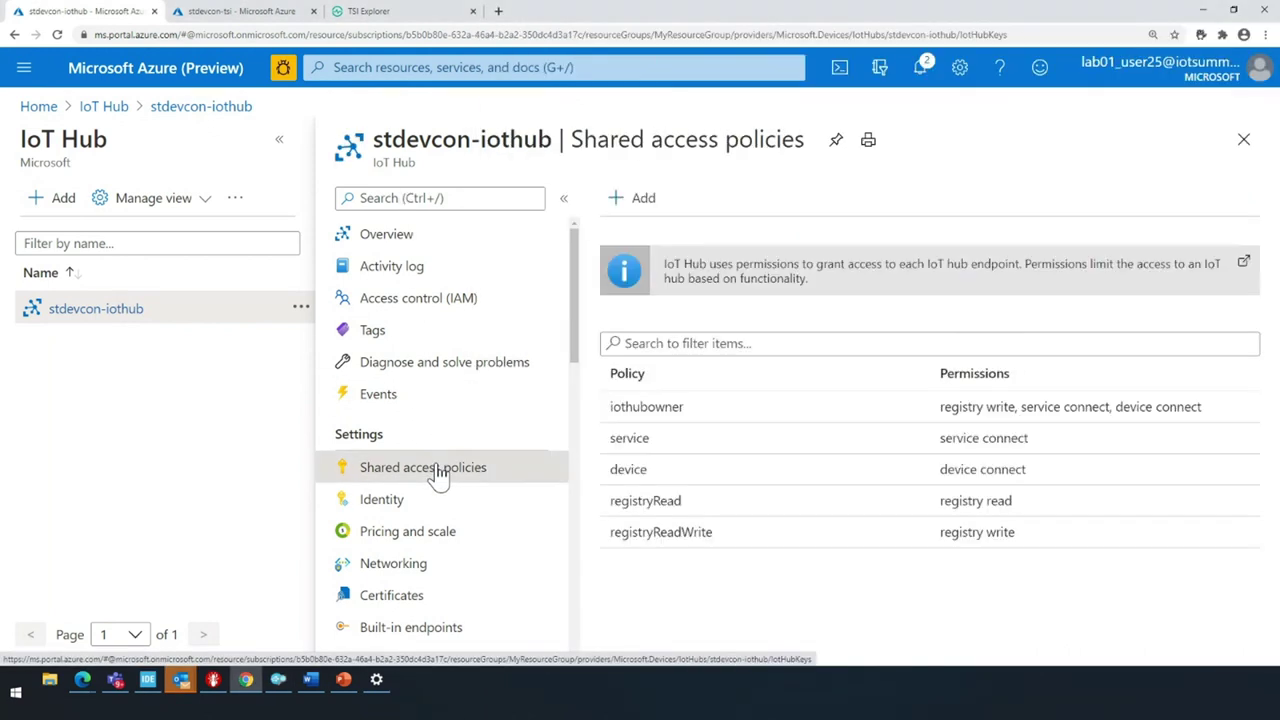
left_click(710, 426)
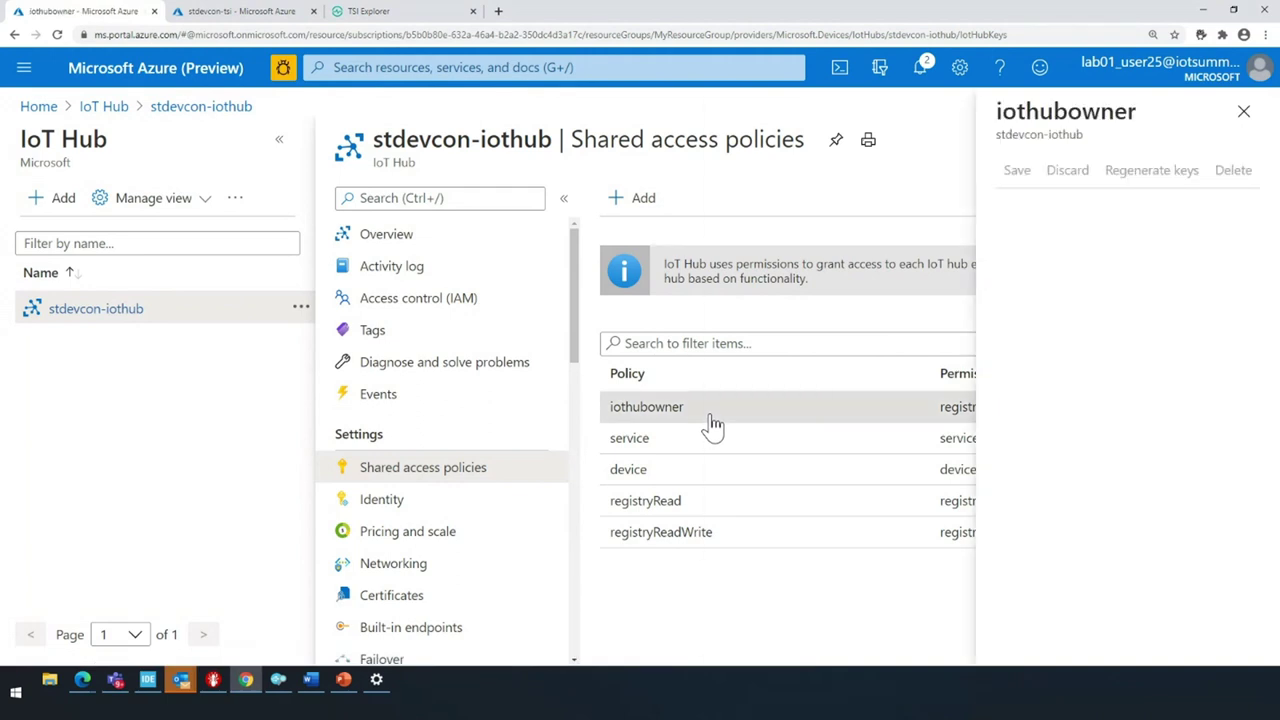
scroll(1168, 472, "down", 2)
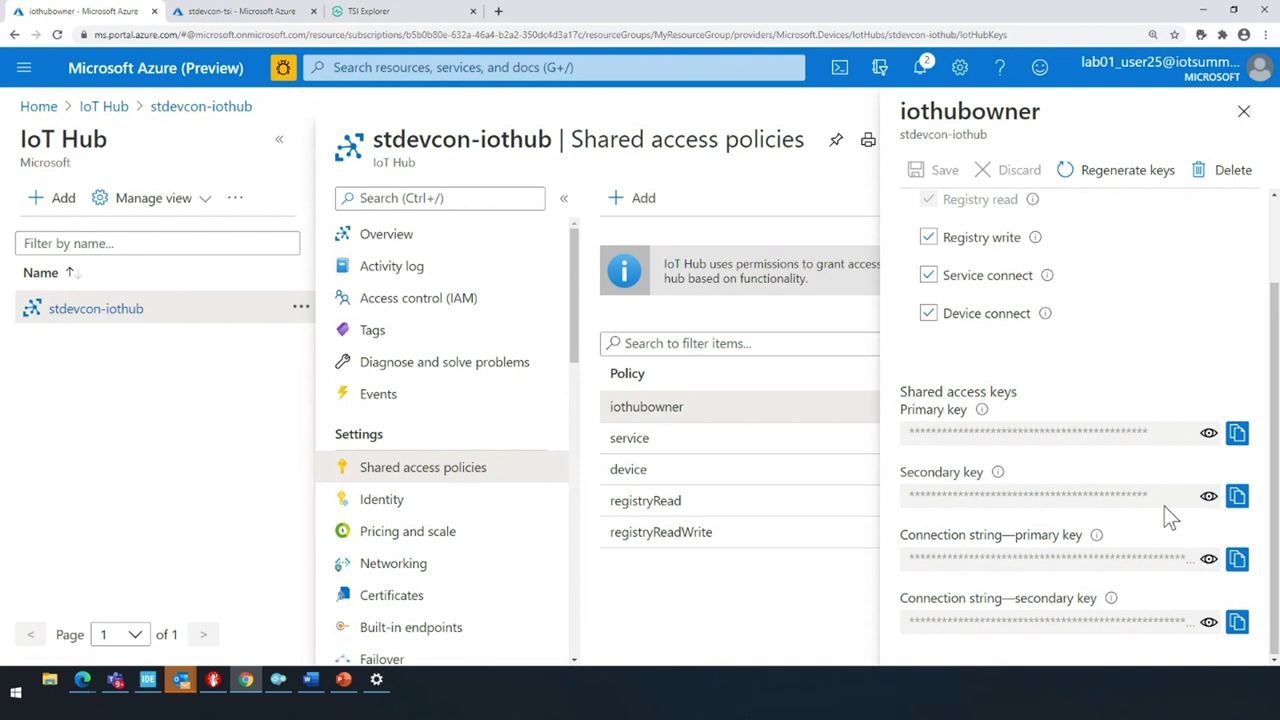
left_click(1237, 560)
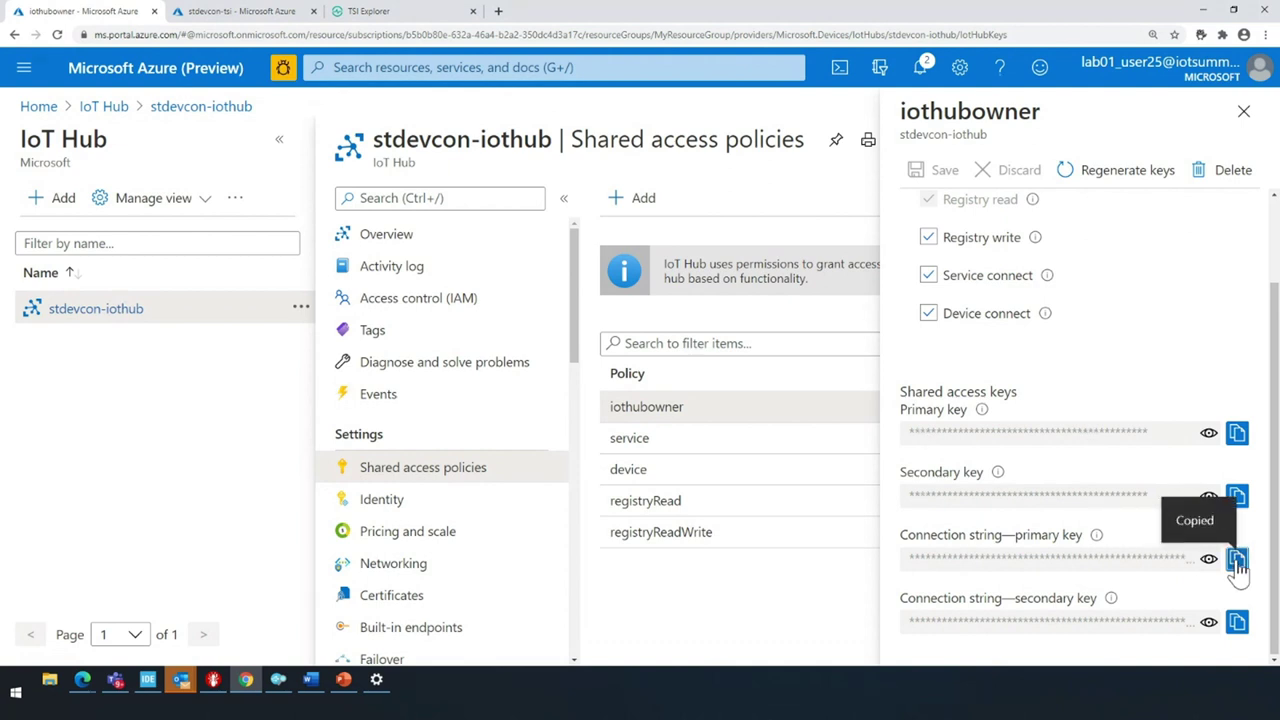
Try to add the copied hub connection string in Azure IoT Explorer, dismiss the form, and open the device list of stdevcon-iothub
left_click(278, 679)
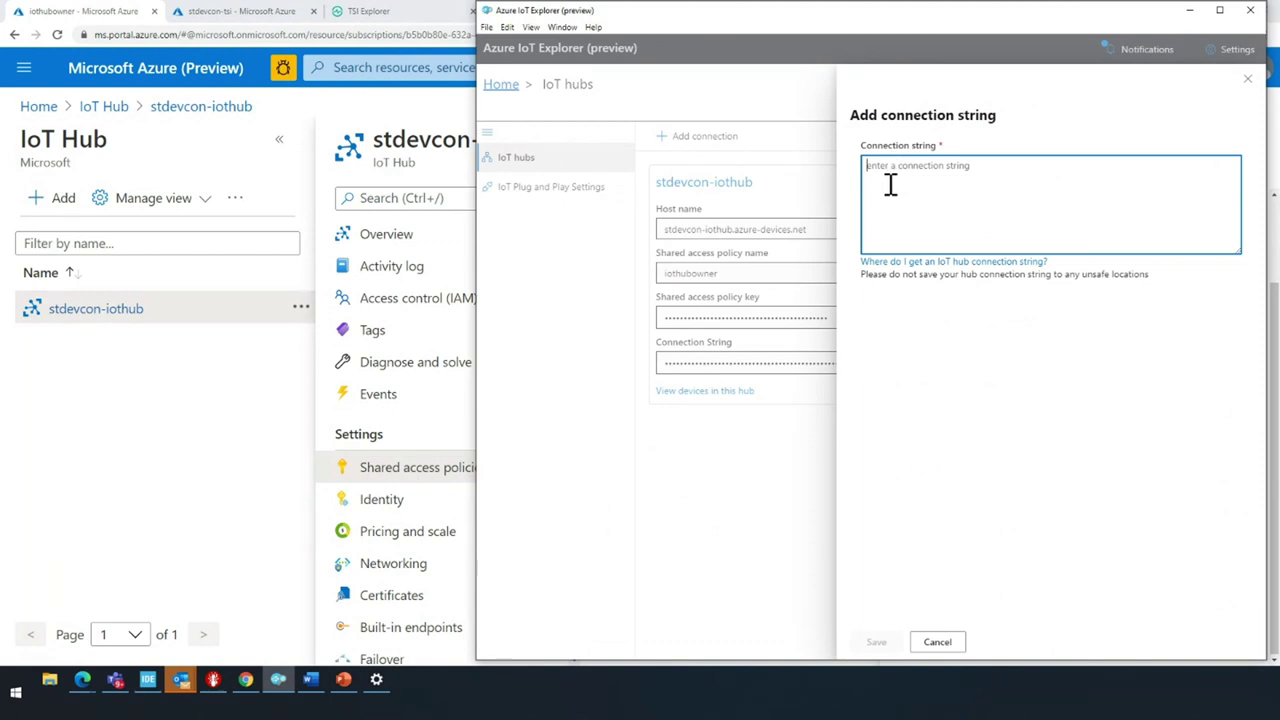
key("ctrl+v")
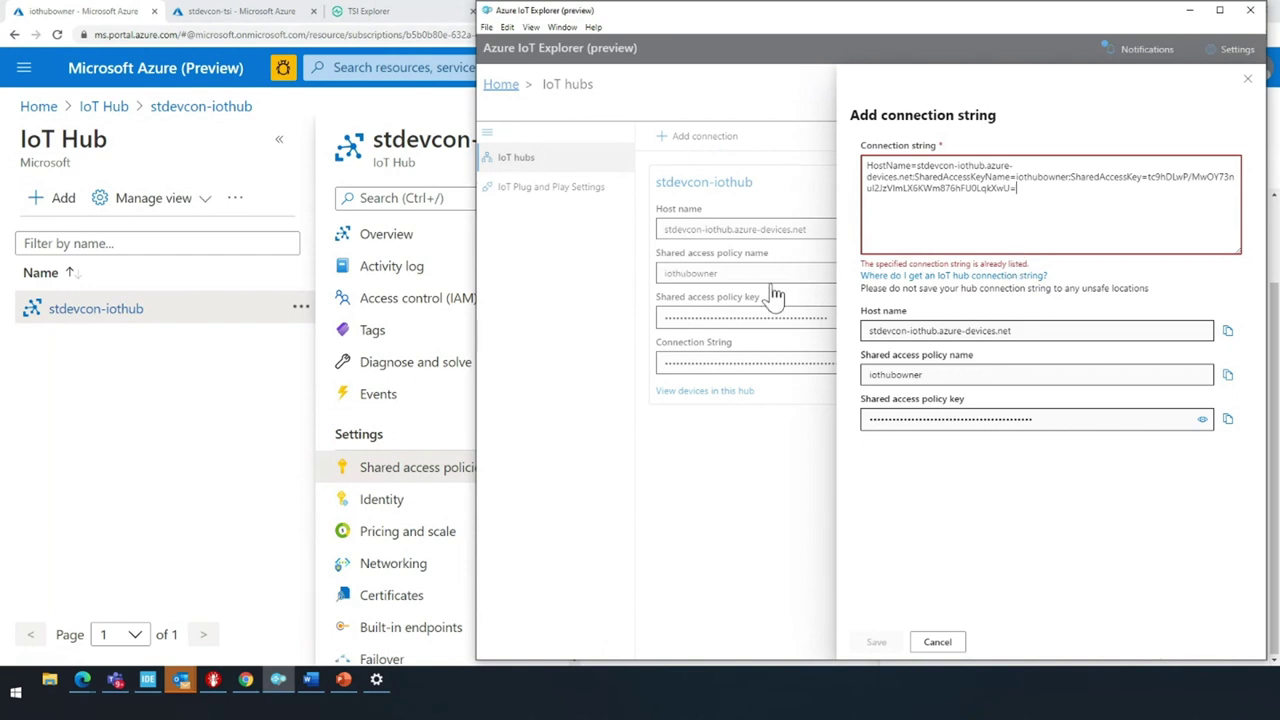
left_click(1248, 80)
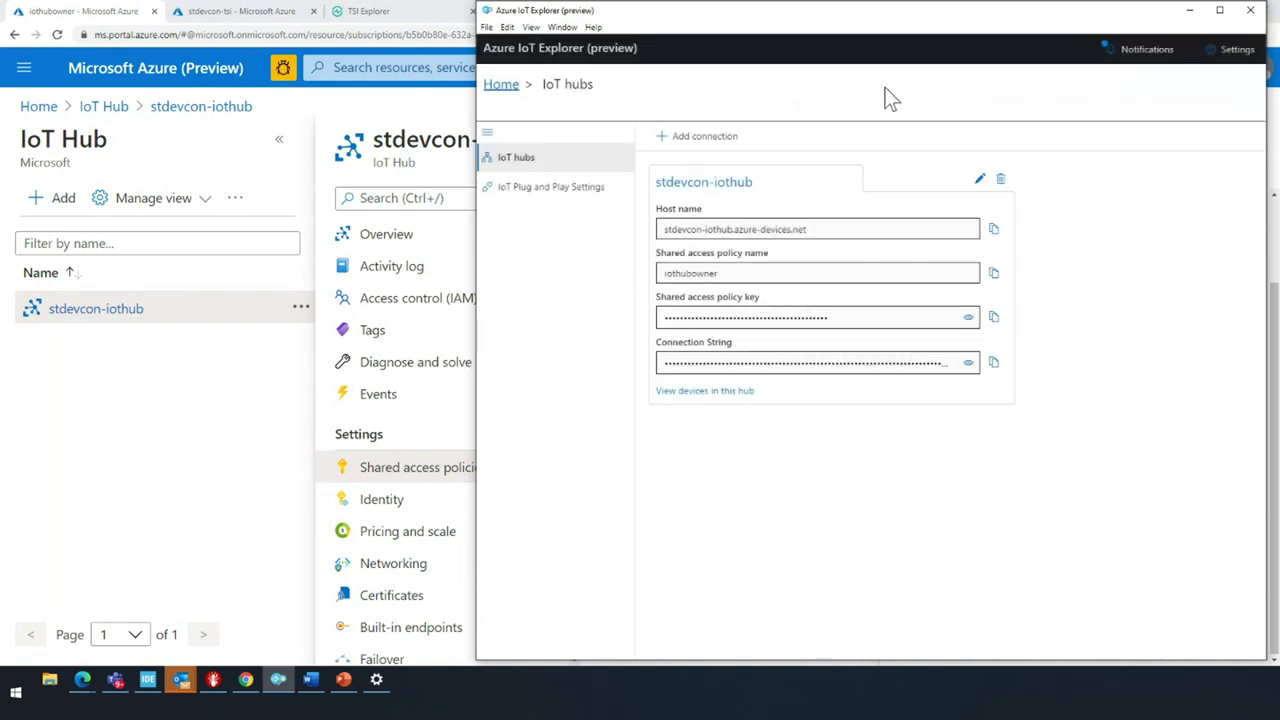
left_click(703, 182)
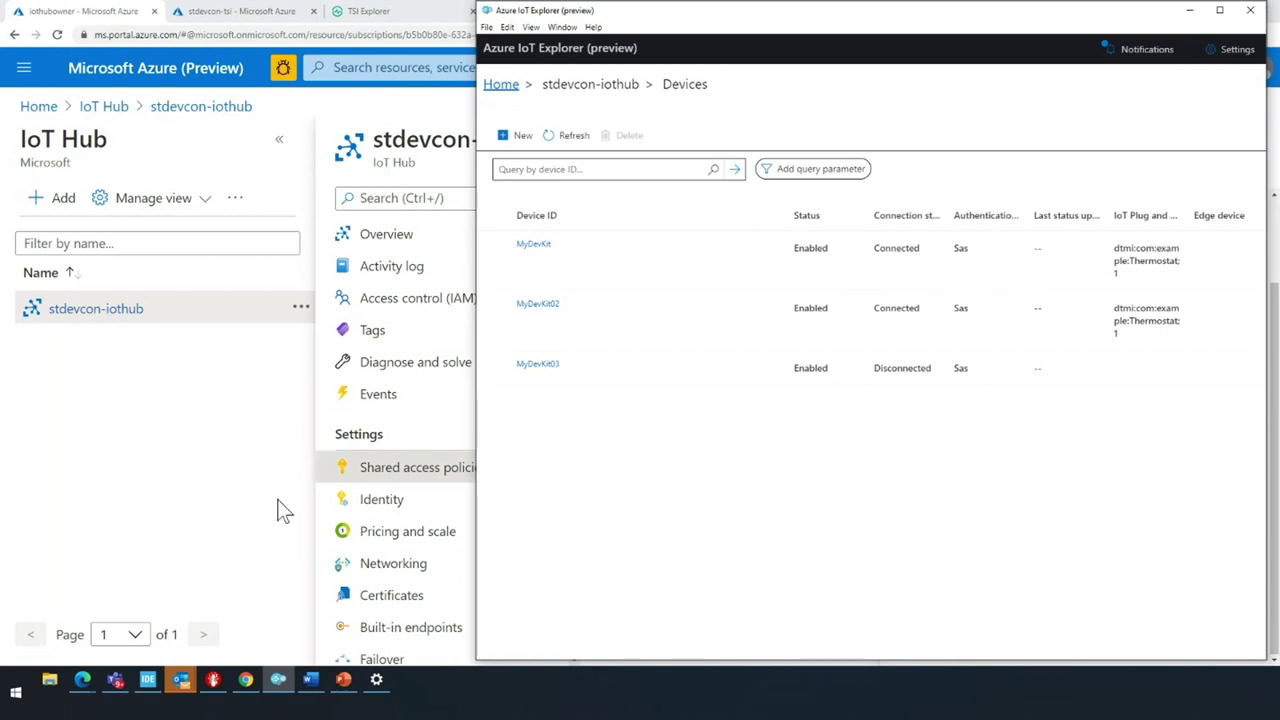
Switch to STM32CubeIDE and select sample_config.h in the sample_azure_iot_embedded_sdk_pnp project
right_click(150, 684)
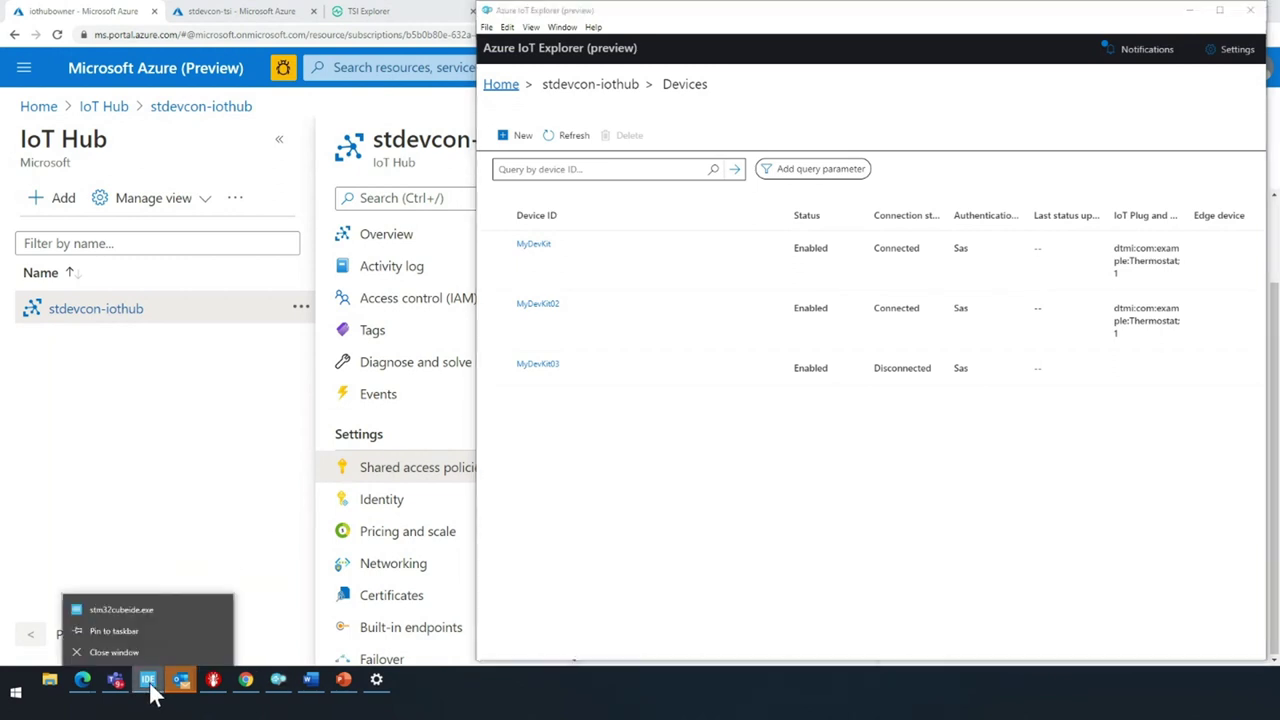
left_click(148, 684)
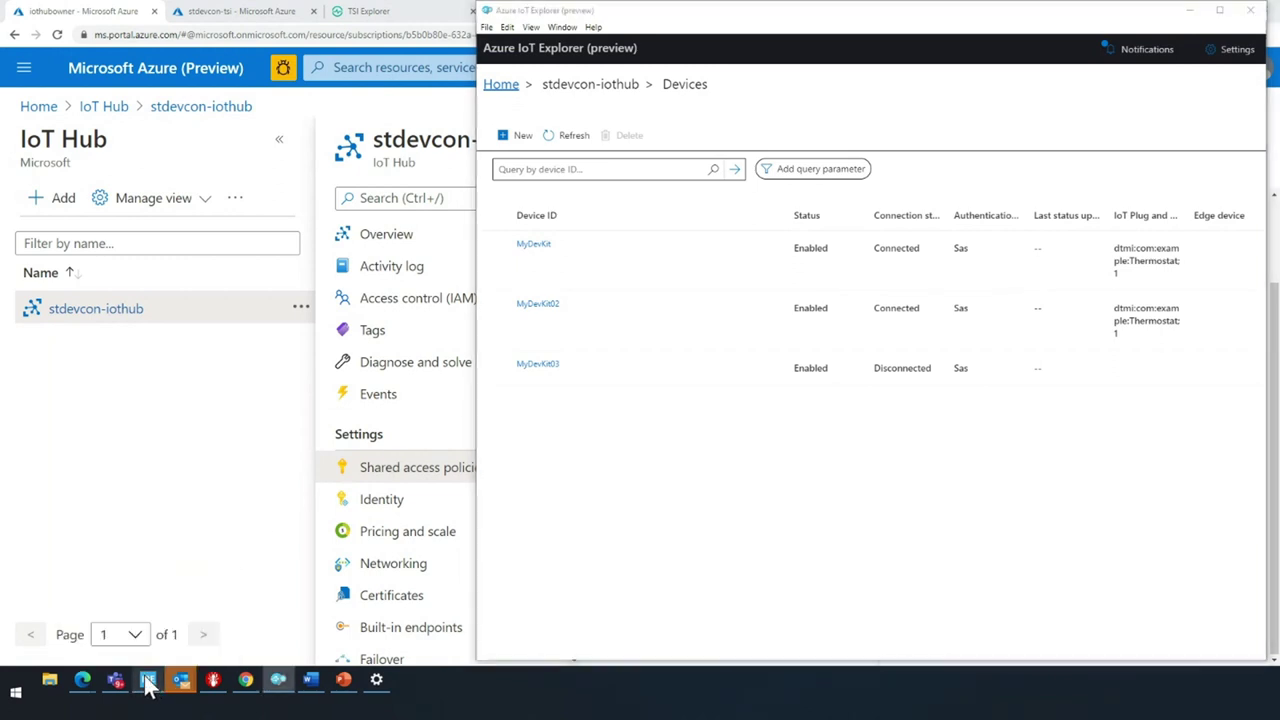
left_click(148, 684)
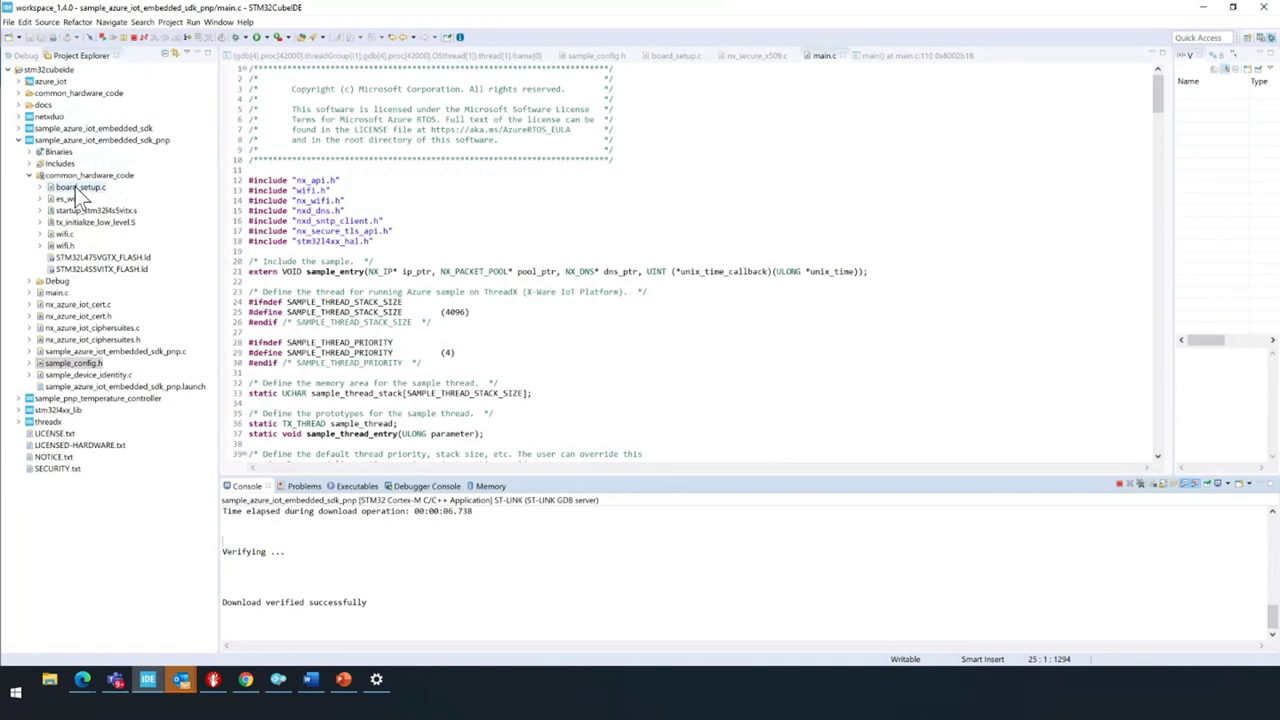
left_click(86, 363)
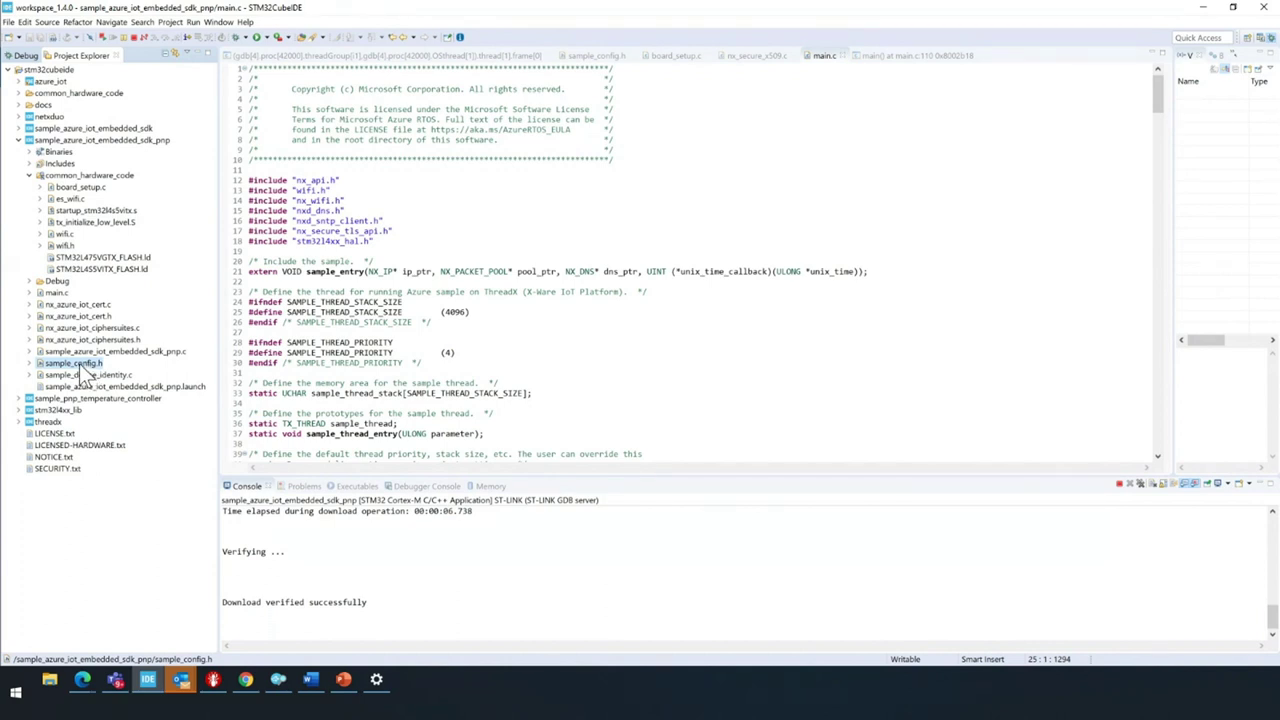
Open sample_config.h and find the HOST_NAME, DEVICE_ID and DEVICE_SYMMETRIC_KEY definitions
scroll(415, 288, "down", 4)
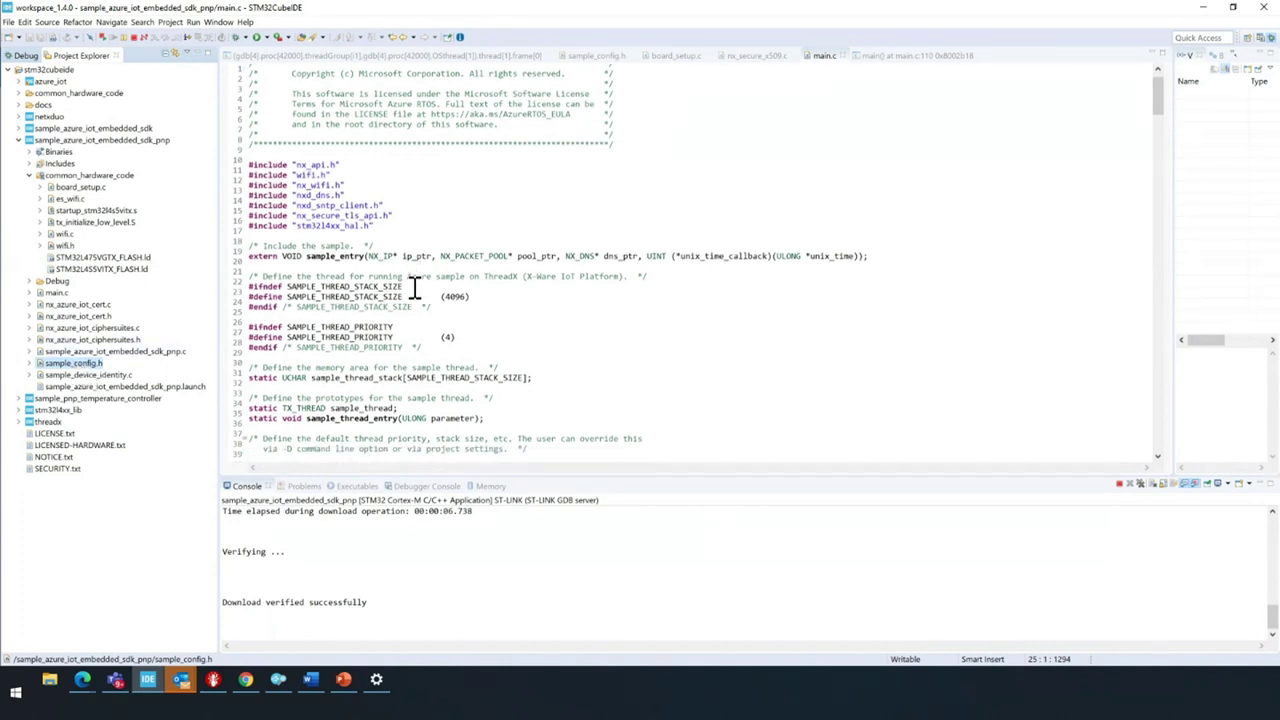
scroll(415, 288, "up", 4)
scroll(415, 288, "down", 10)
scroll(415, 288, "down", 13)
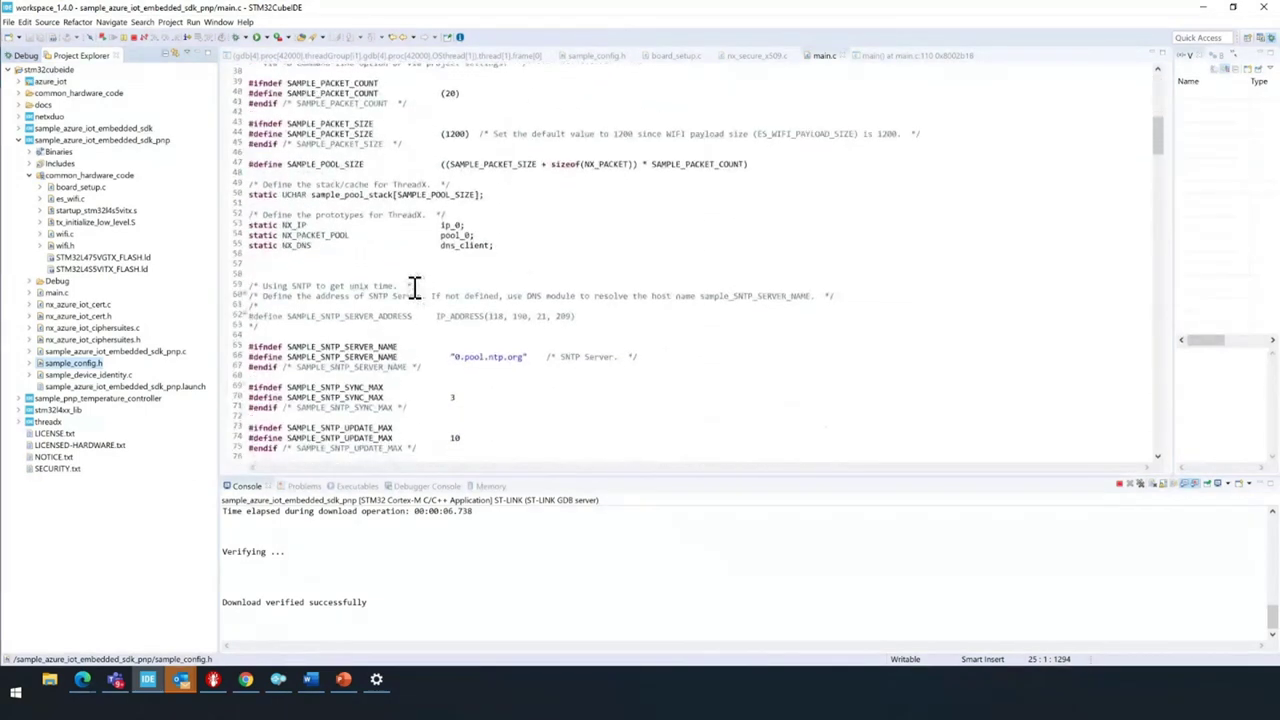
double_click(80, 364)
scroll(535, 201, "down", 7)
scroll(535, 201, "down", 11)
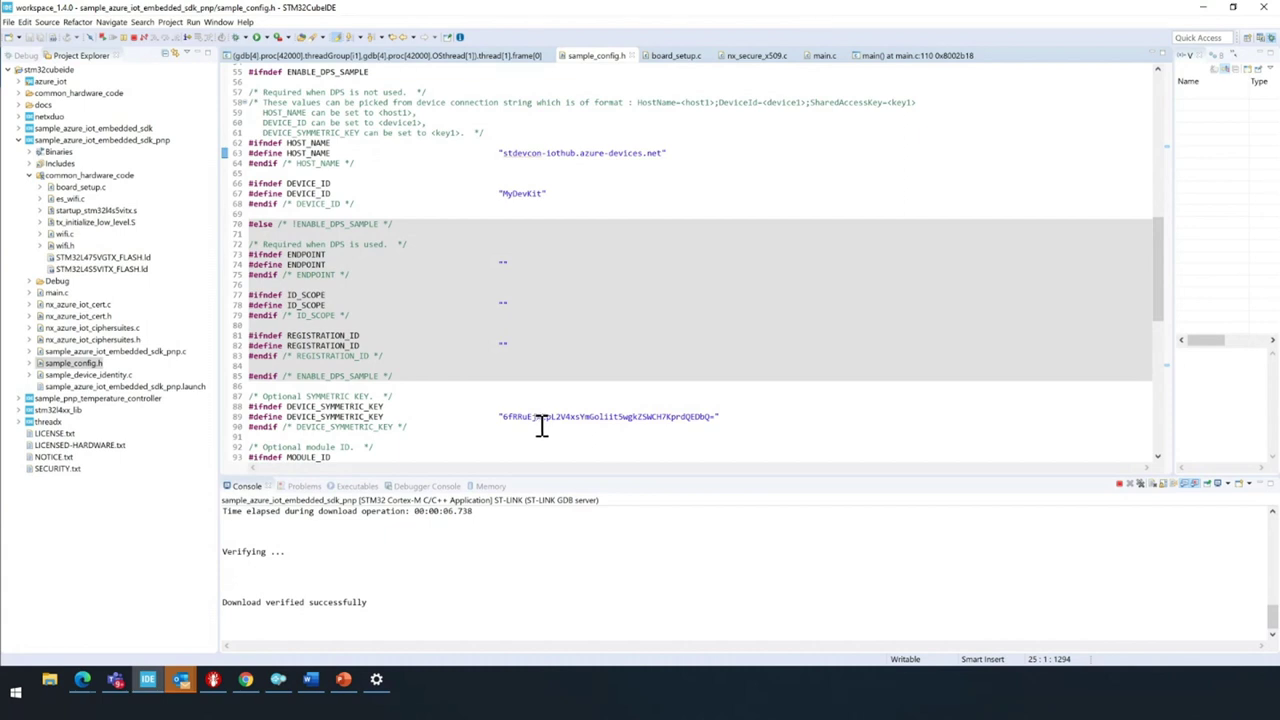
mouse_move(515, 155)
Switch to the Azure portal, close the iothubowner policy details and open the stdevcon-iothub overview to check its hostname
left_click(245, 680)
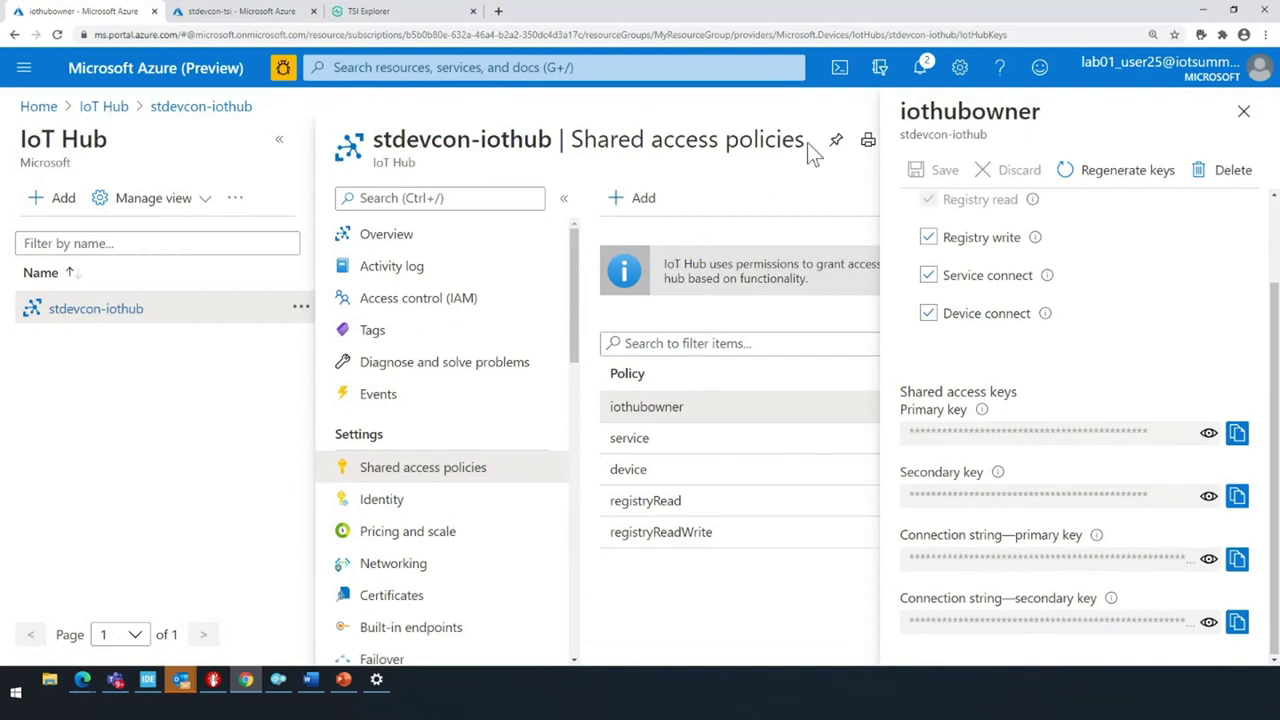
left_click(1243, 111)
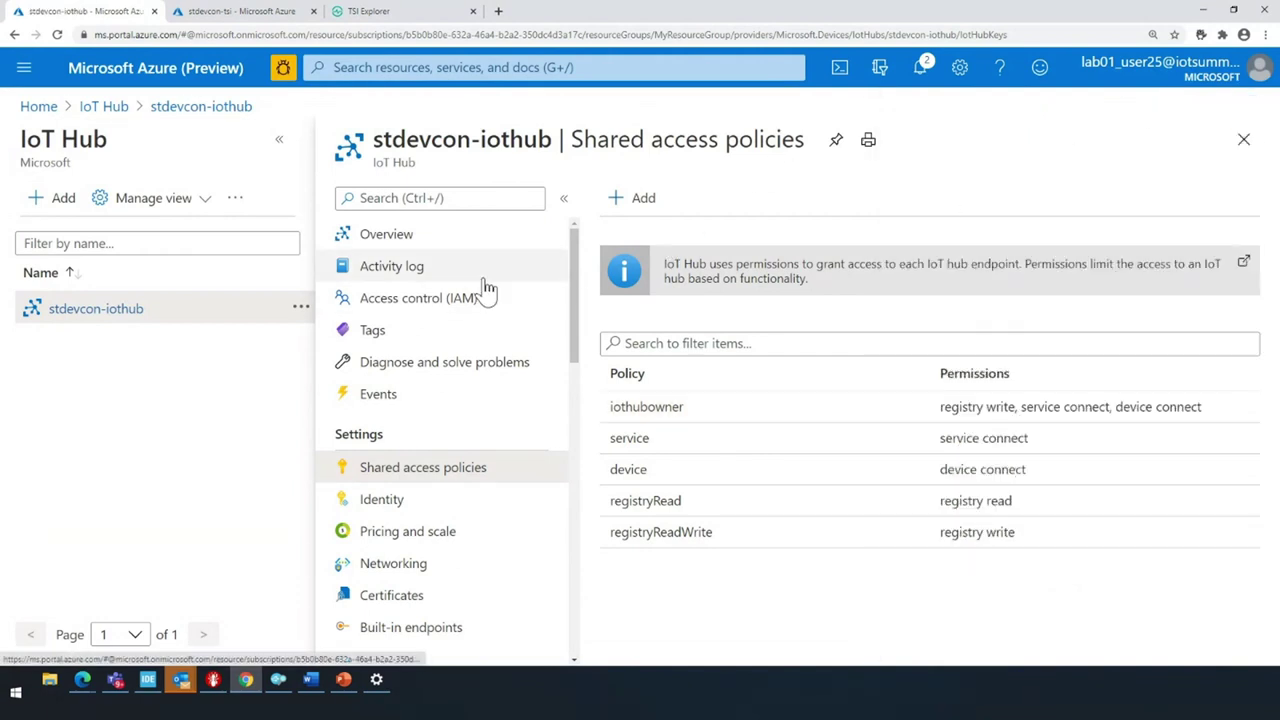
left_click(412, 240)
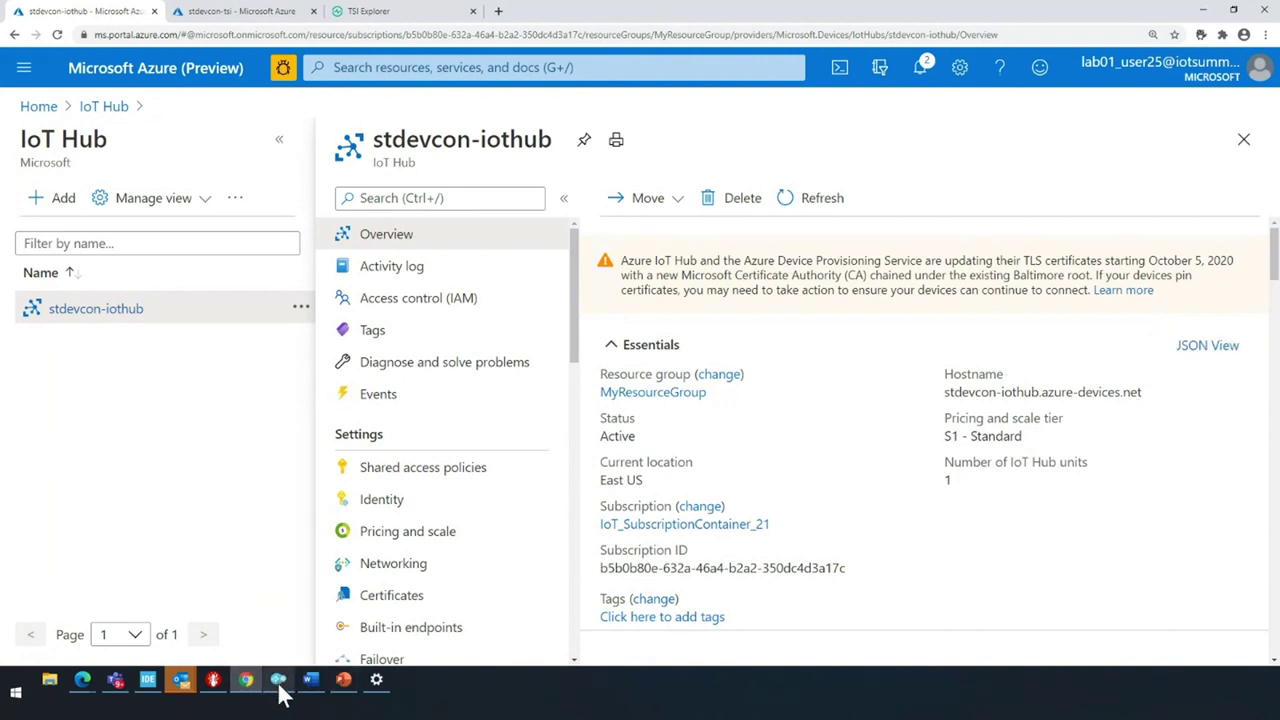
Return to STM32CubeIDE and check the DEVICE_ID and DEVICE_SYMMETRIC_KEY values in sample_config.h
left_click(150, 684)
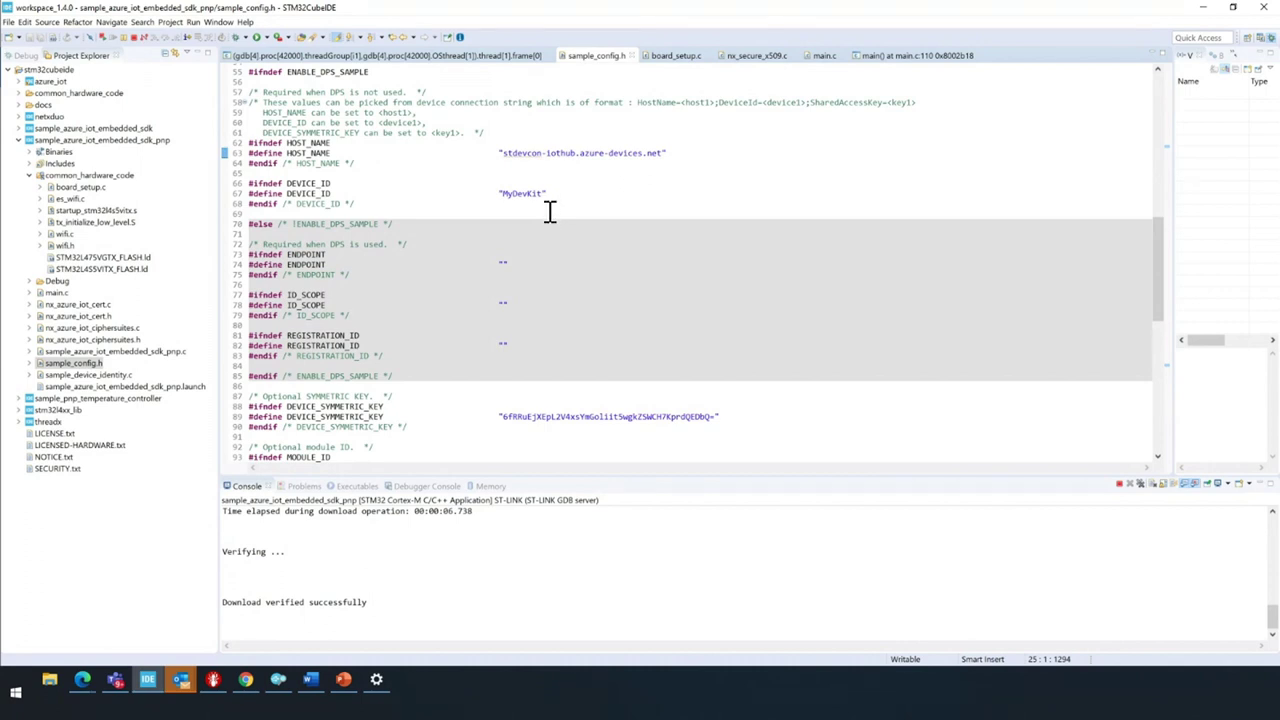
left_click(519, 194)
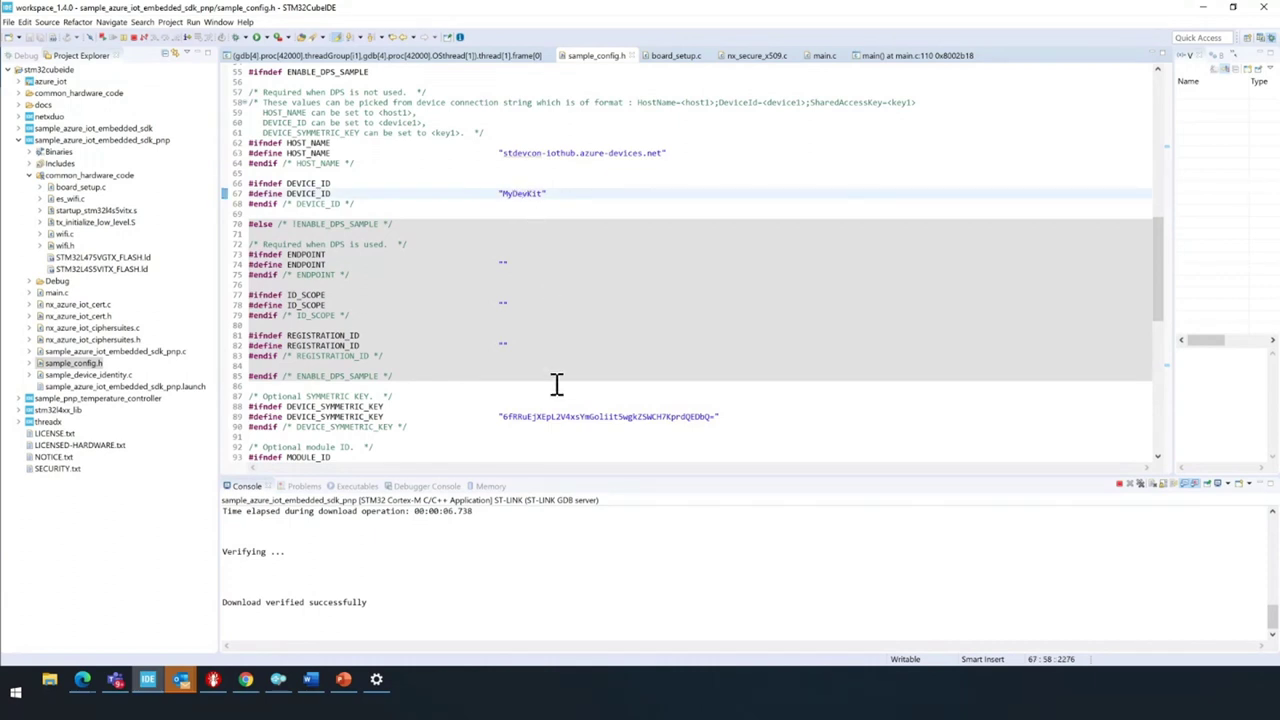
left_click(556, 416)
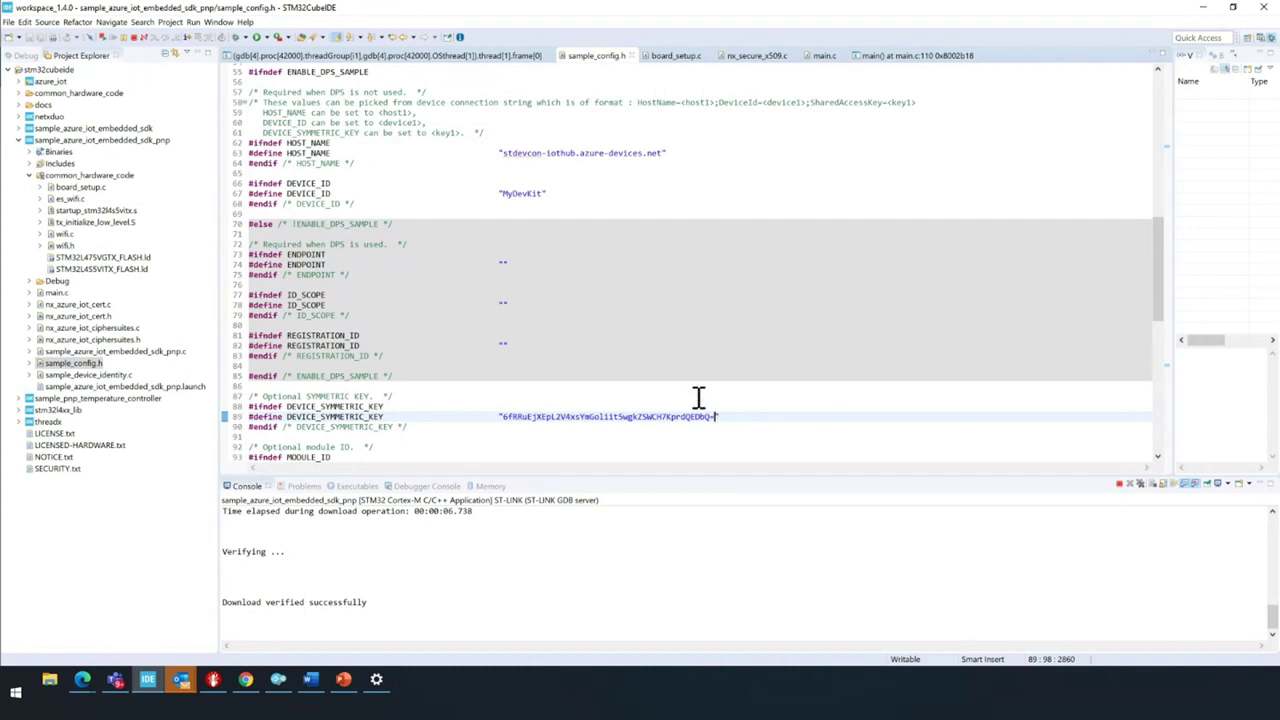
scroll(540, 403, "down", 3)
scroll(540, 403, "up", 3)
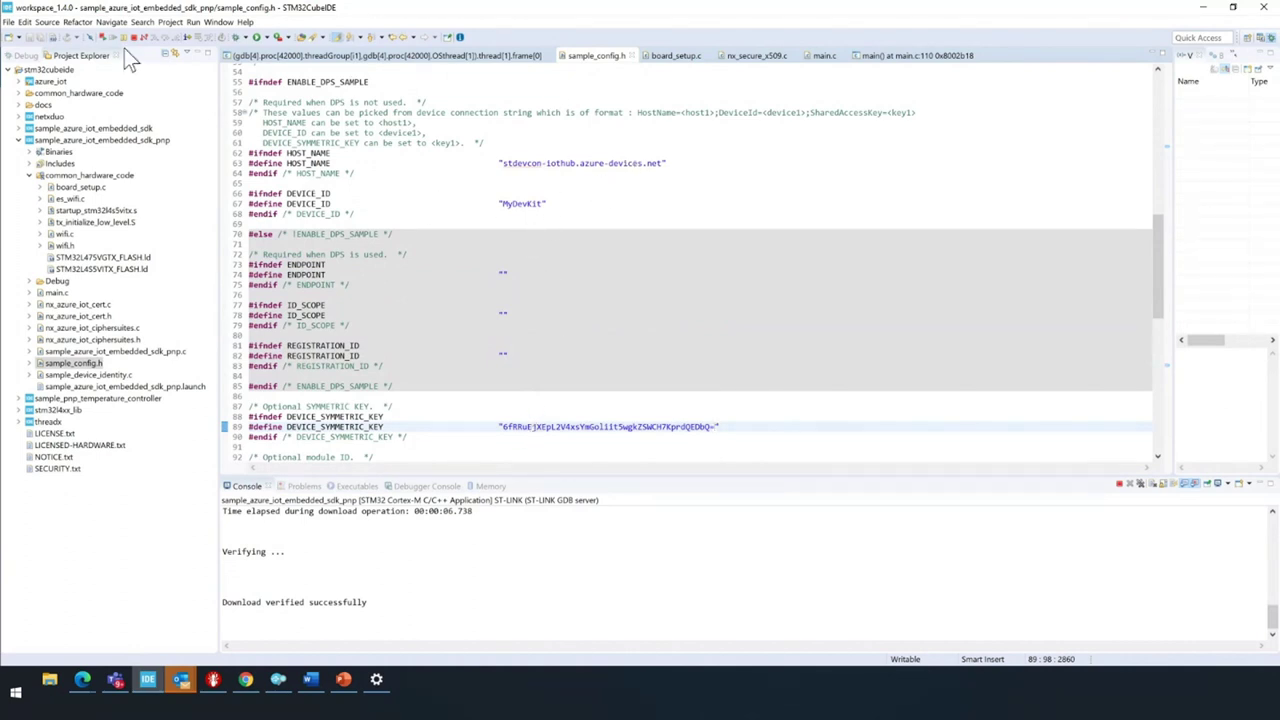
left_click(193, 22)
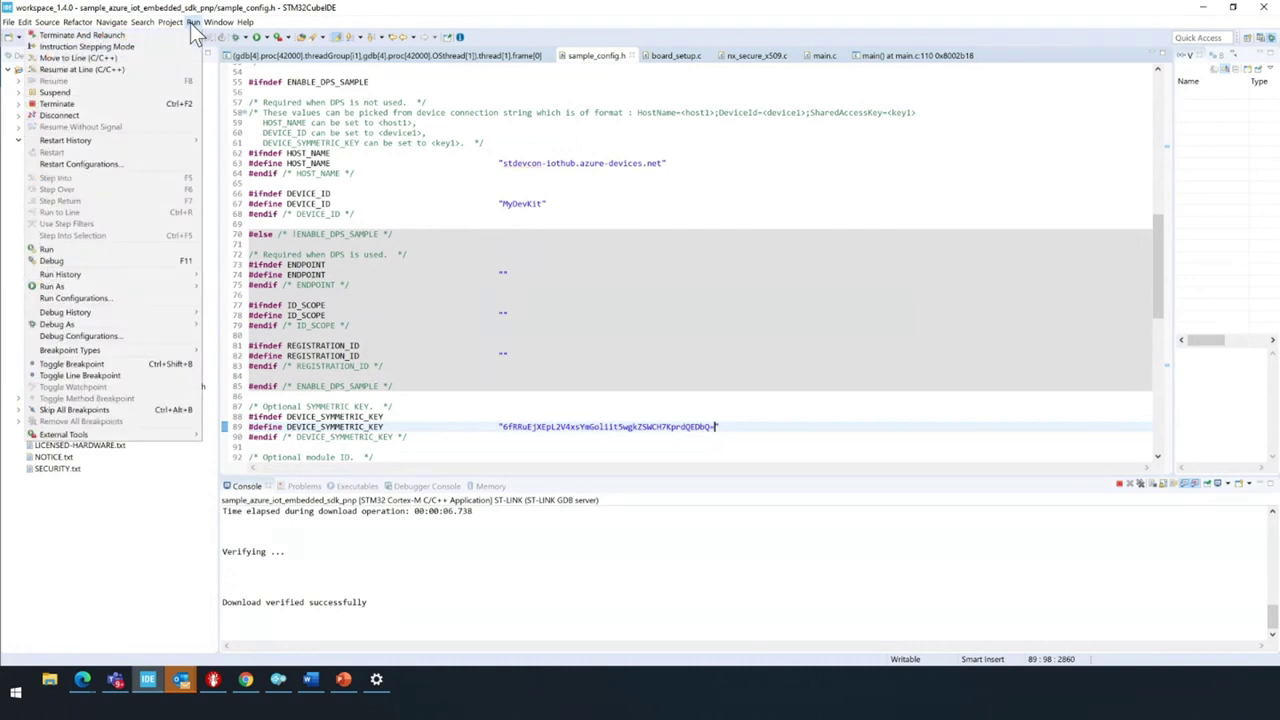
right_click(457, 248)
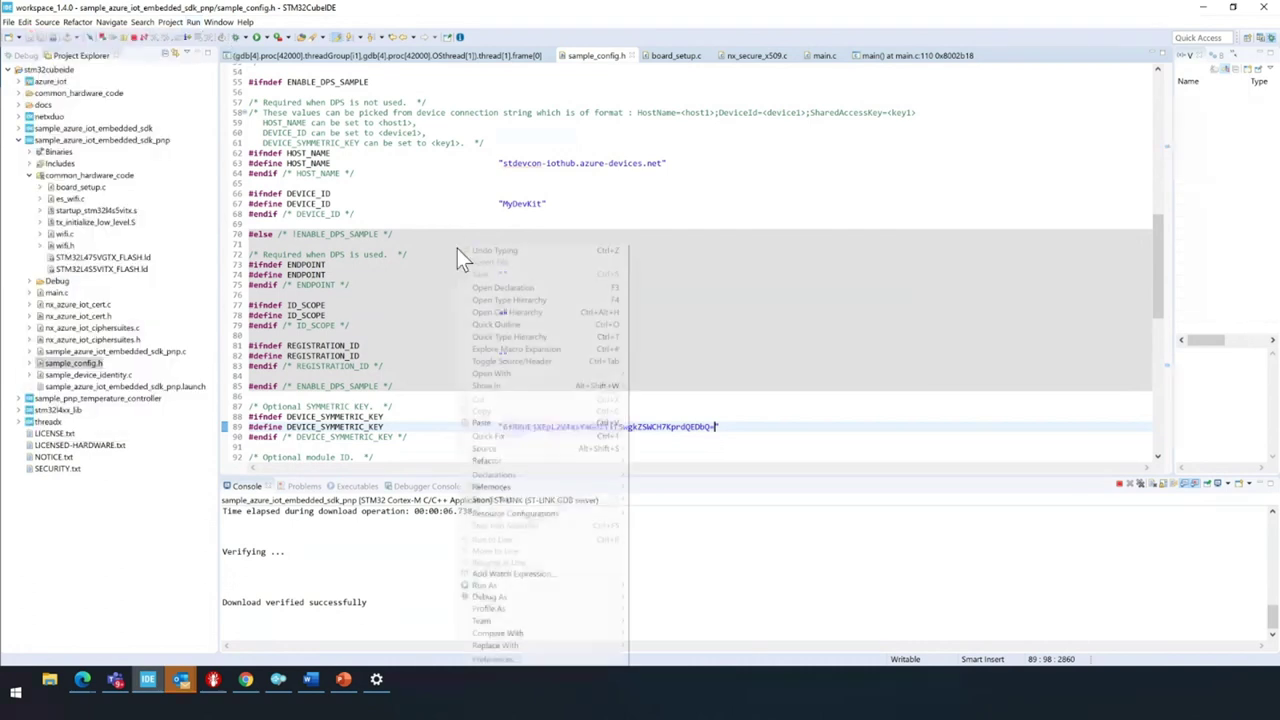
left_click(170, 22)
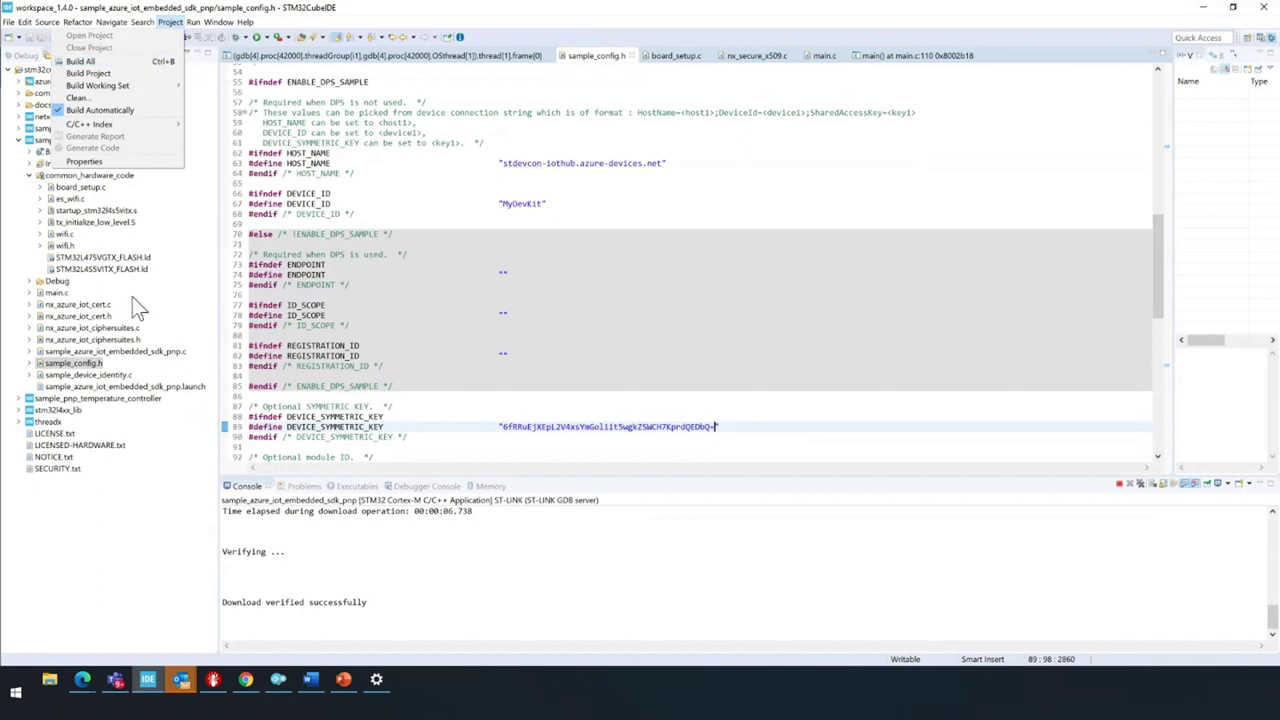
right_click(450, 335)
left_click(385, 287)
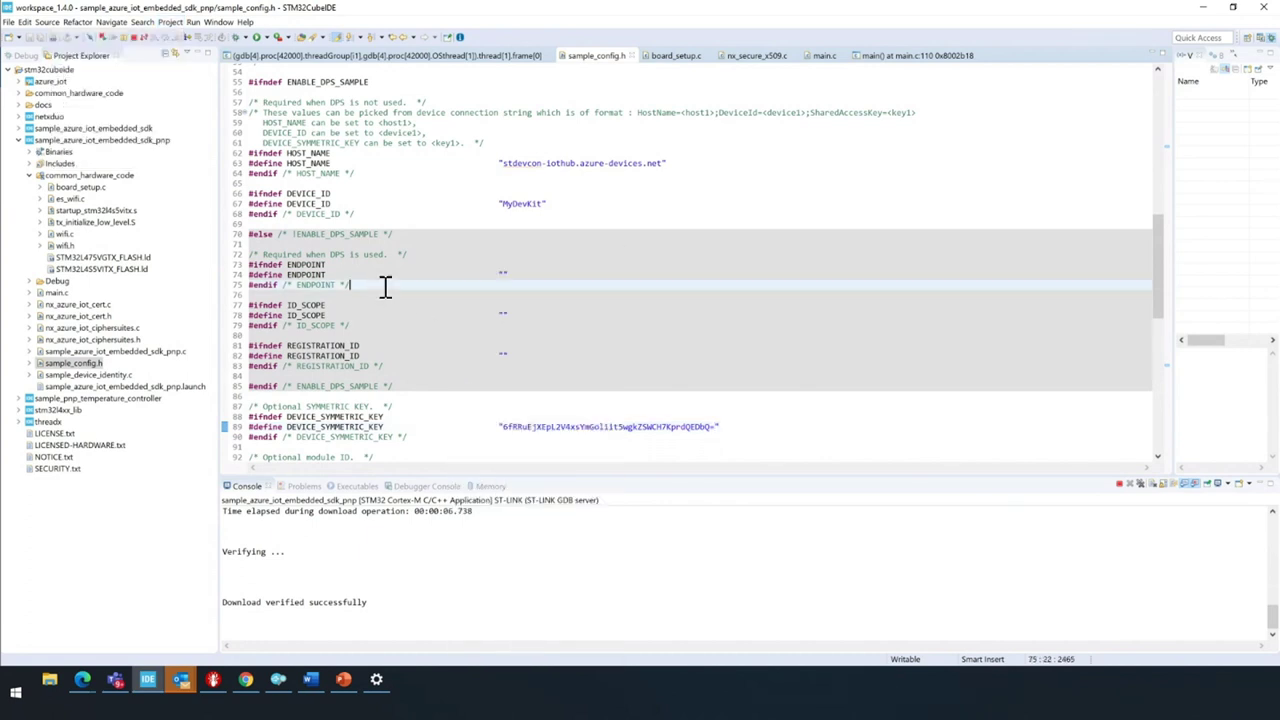
scroll(385, 287, "down", 17)
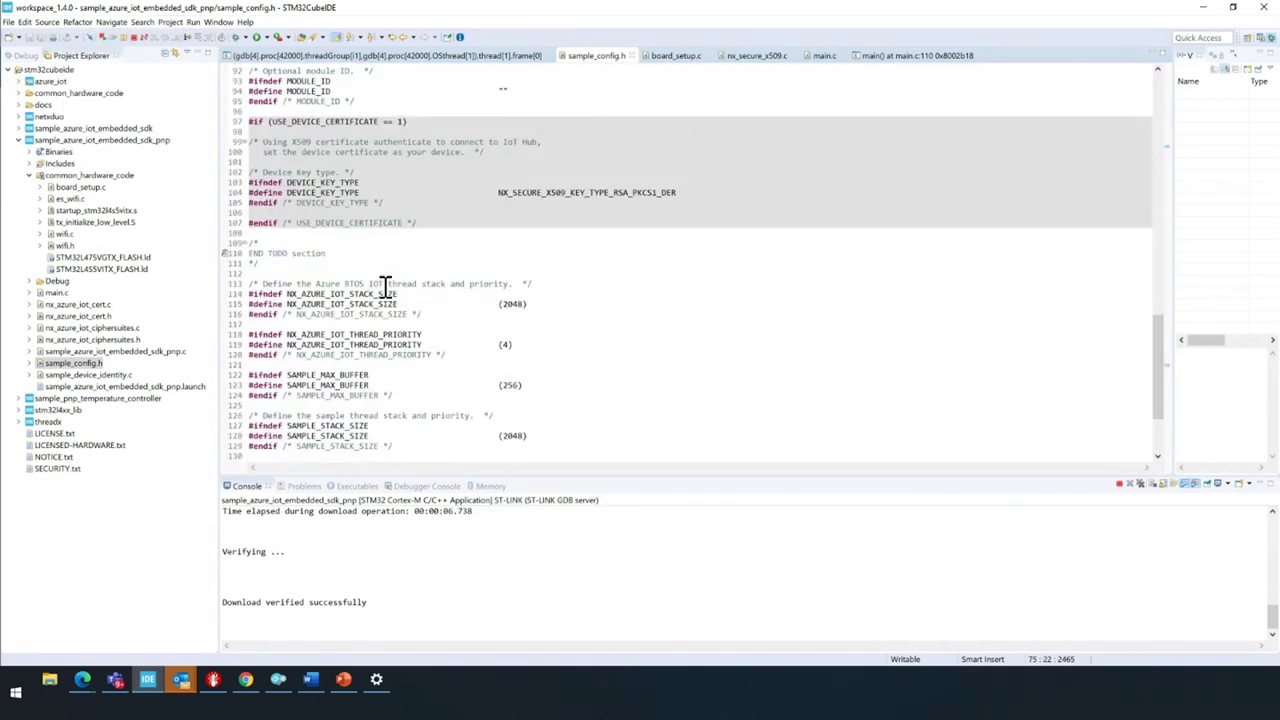
scroll(385, 287, "up", 19)
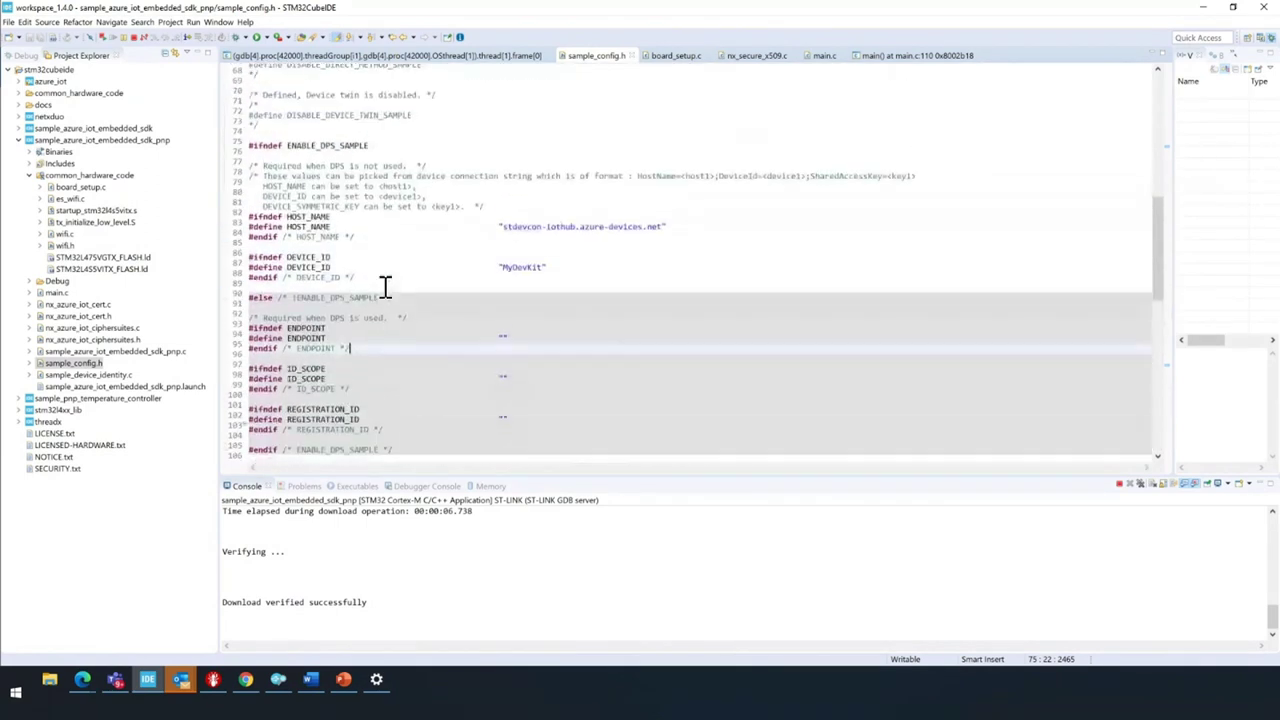
Open sample_azure_iot_embedded_sdk_pnp.c and review its sample events, states, PnP model ID and sample context definitions
left_click(117, 354)
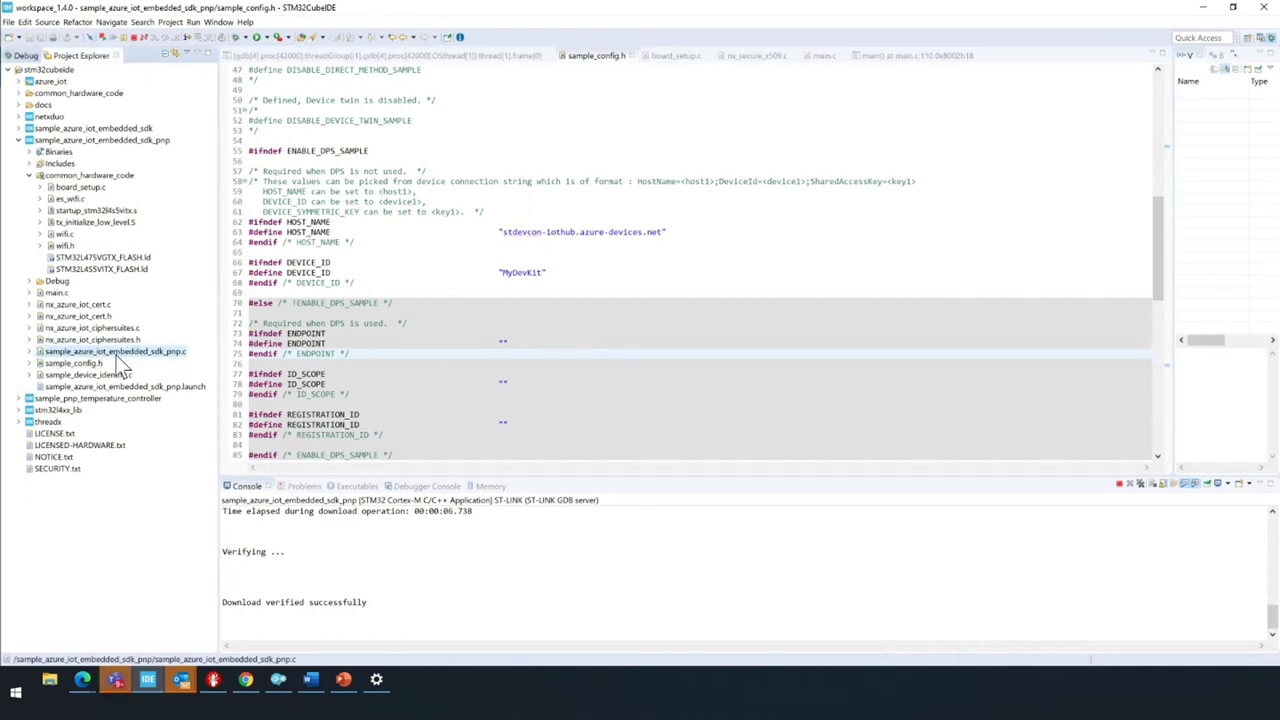
double_click(117, 355)
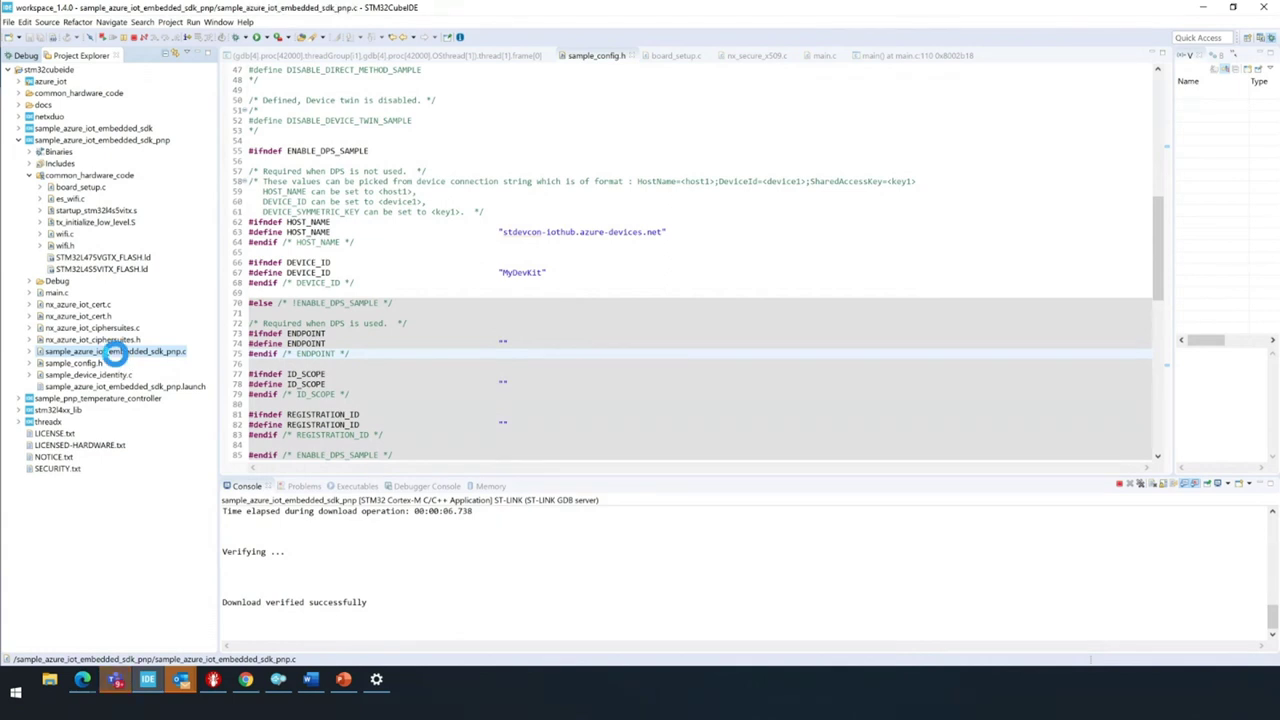
scroll(528, 333, "down", 4)
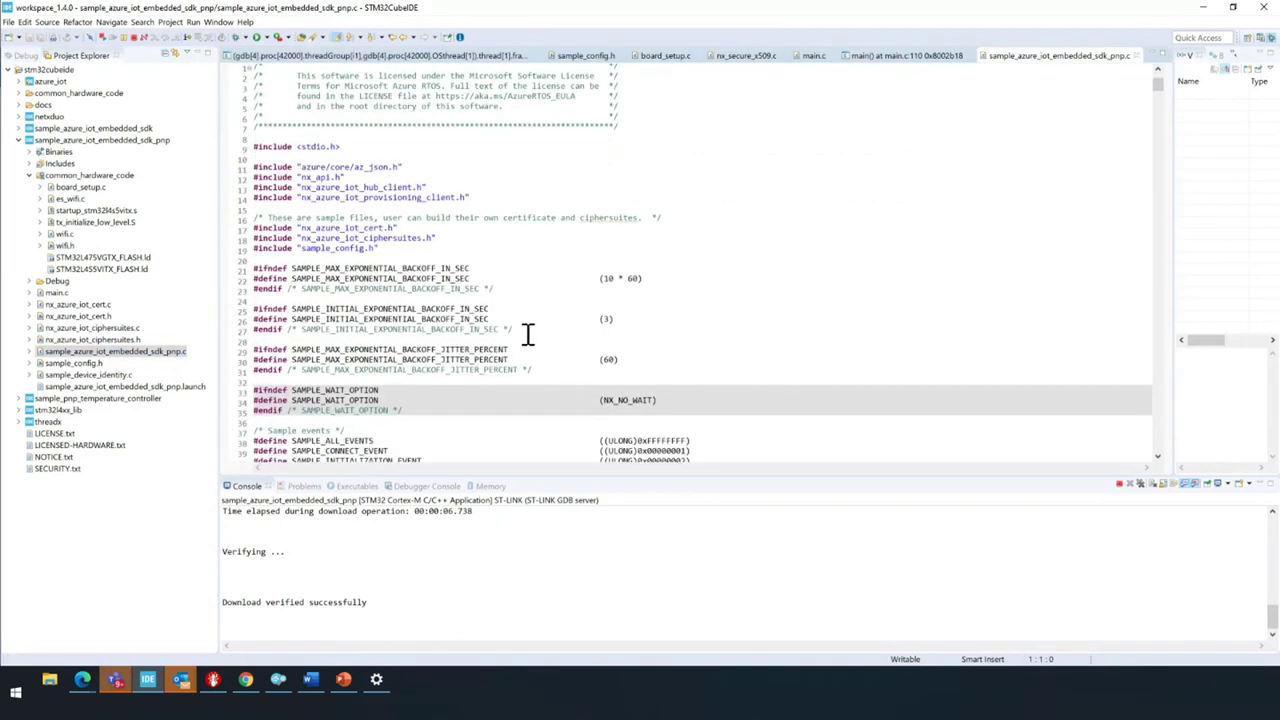
scroll(528, 333, "down", 5)
scroll(528, 333, "down", 4)
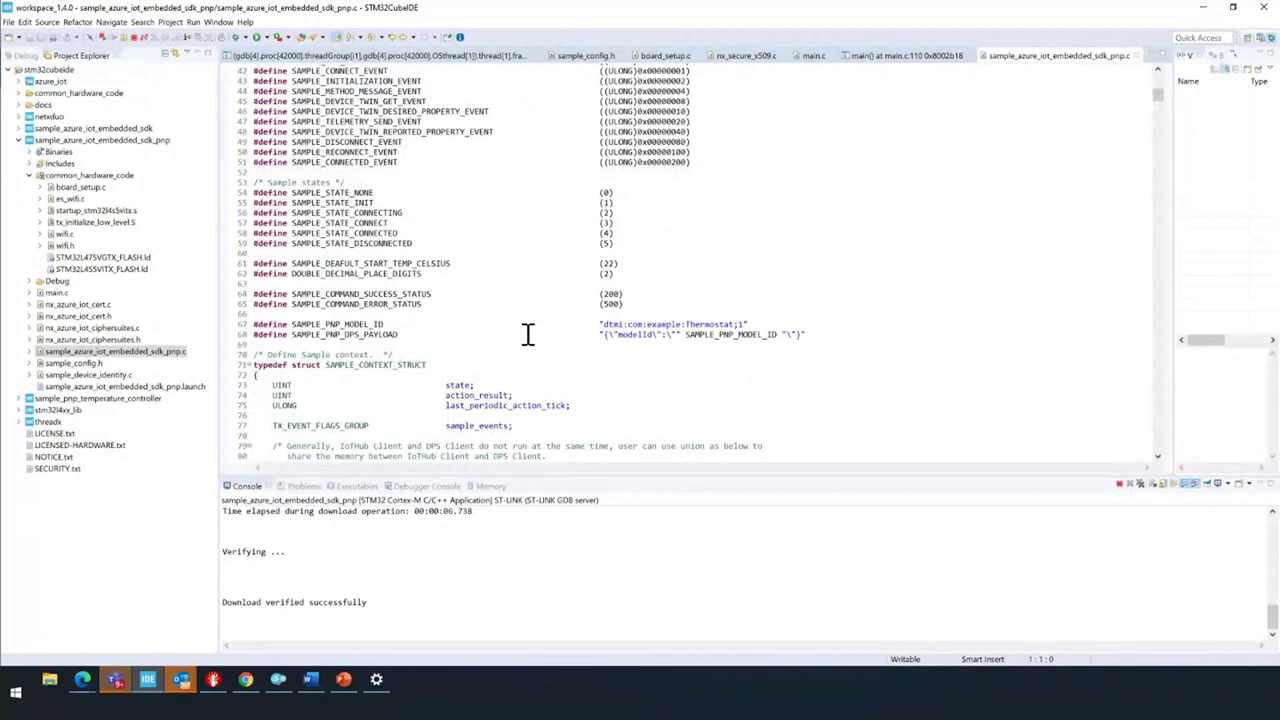
scroll(528, 333, "down", 3)
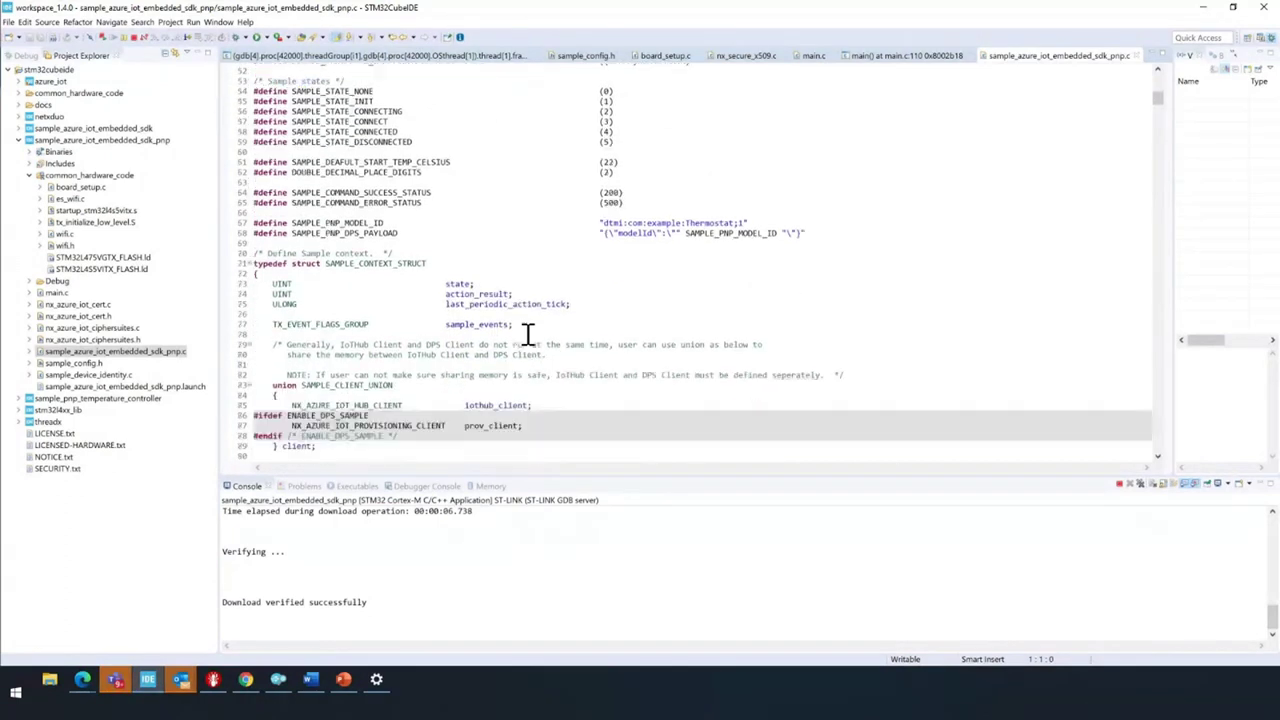
scroll(528, 333, "down", 3)
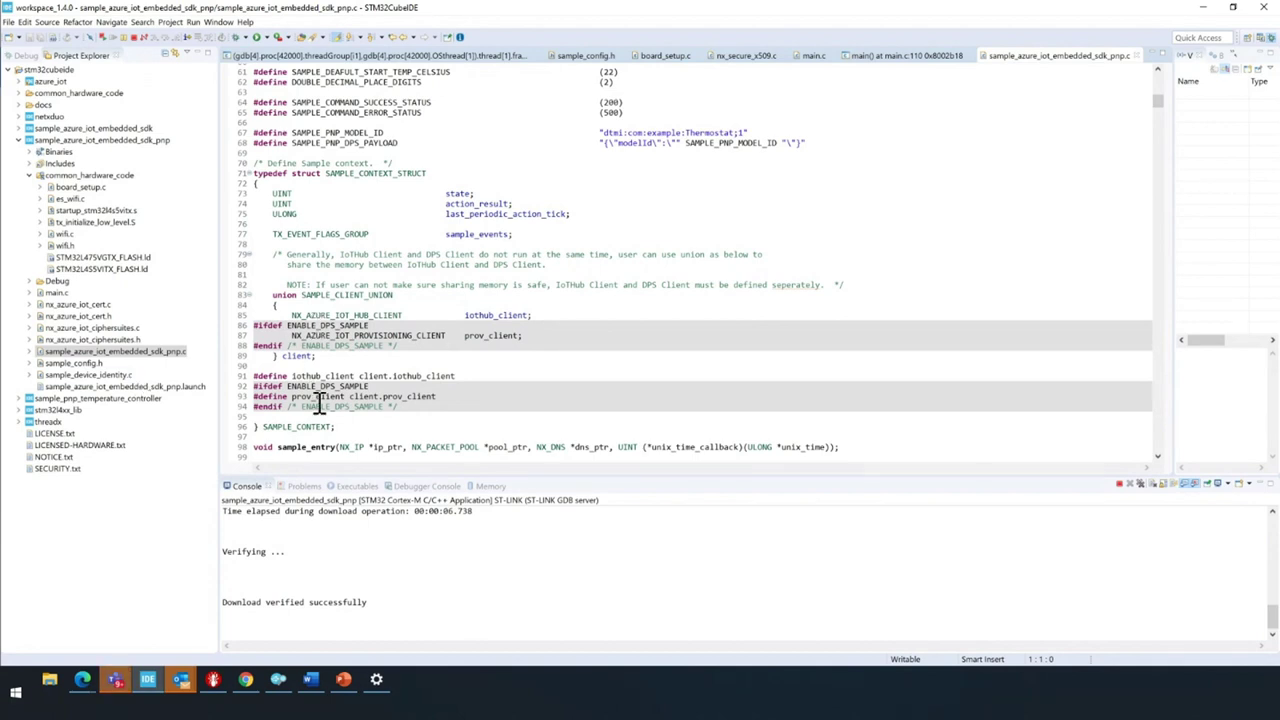
scroll(318, 403, "down", 5)
scroll(318, 403, "up", 15)
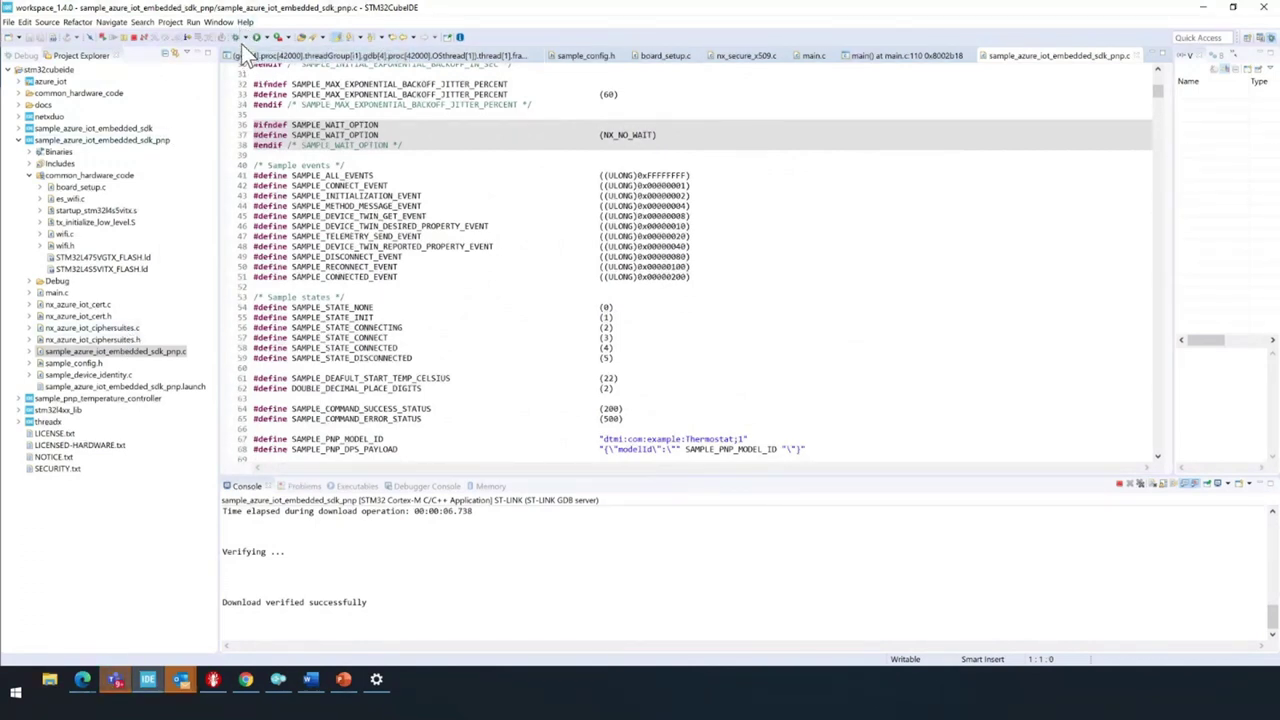
left_click(193, 22)
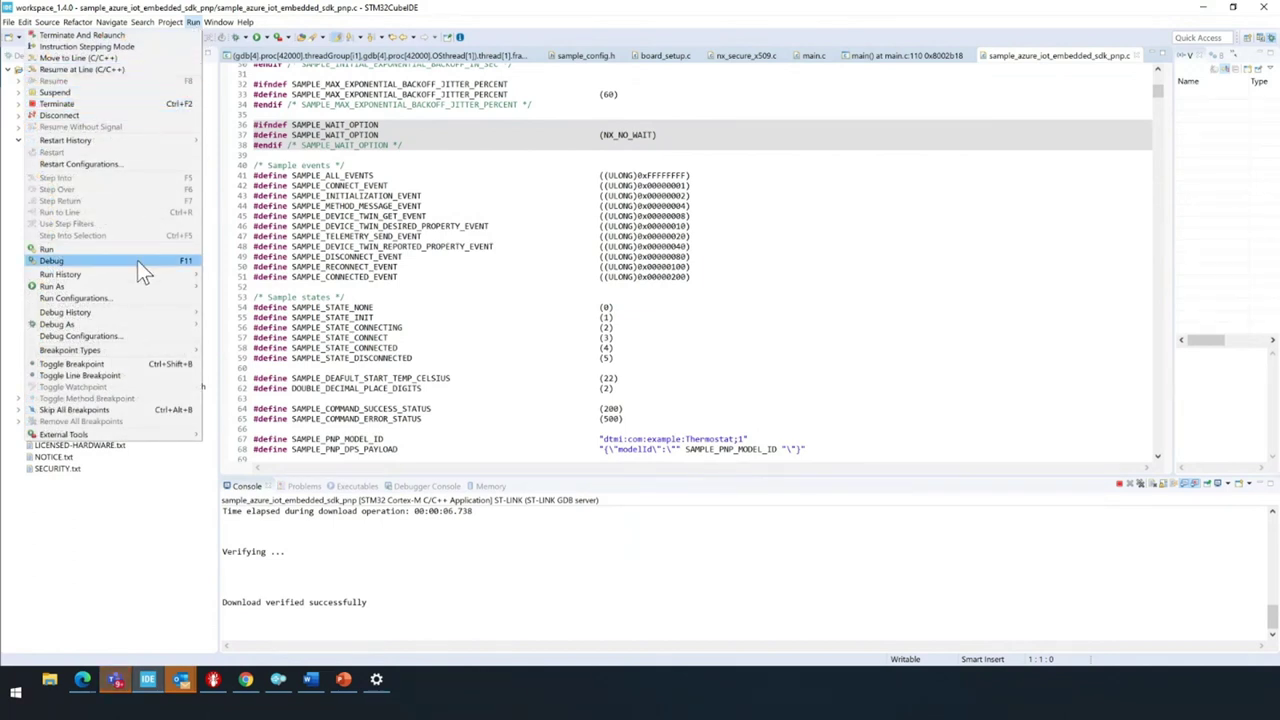
left_click(401, 261)
right_click(401, 261)
left_click(280, 557)
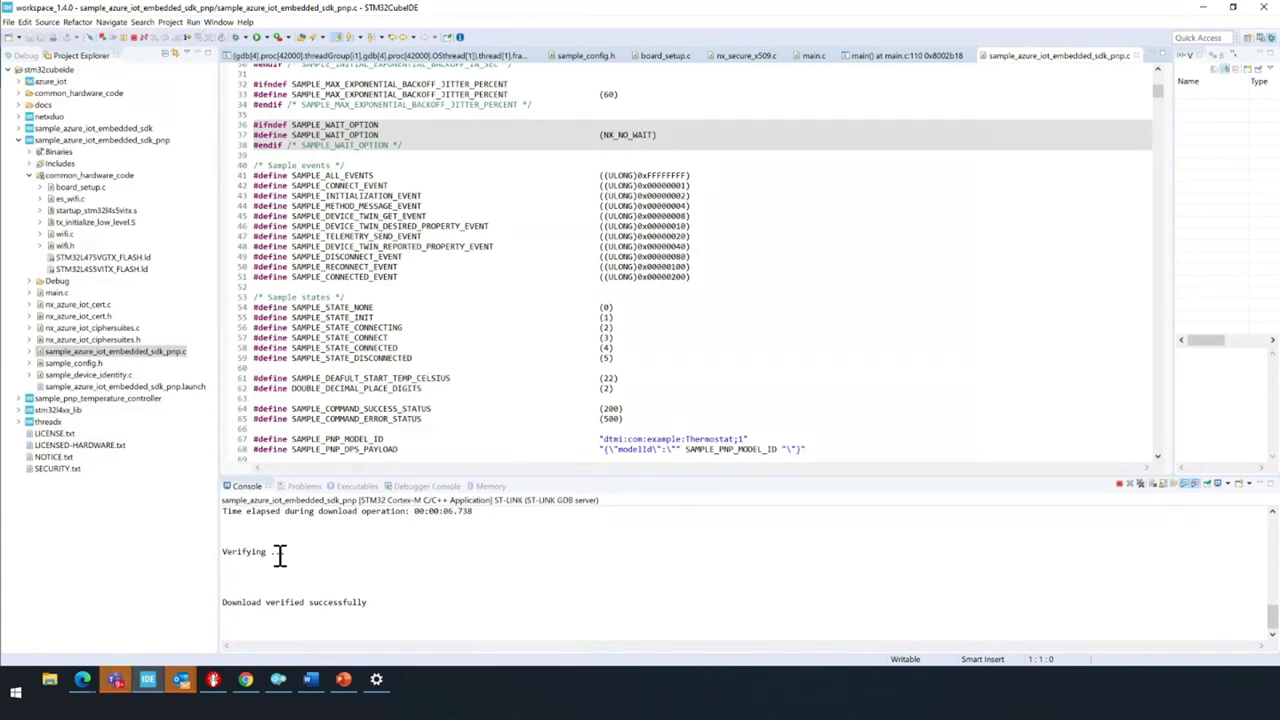
Switch to the Termite serial terminal, enlarge its window and place it just beside the IDE's project tree
mouse_move(214, 690)
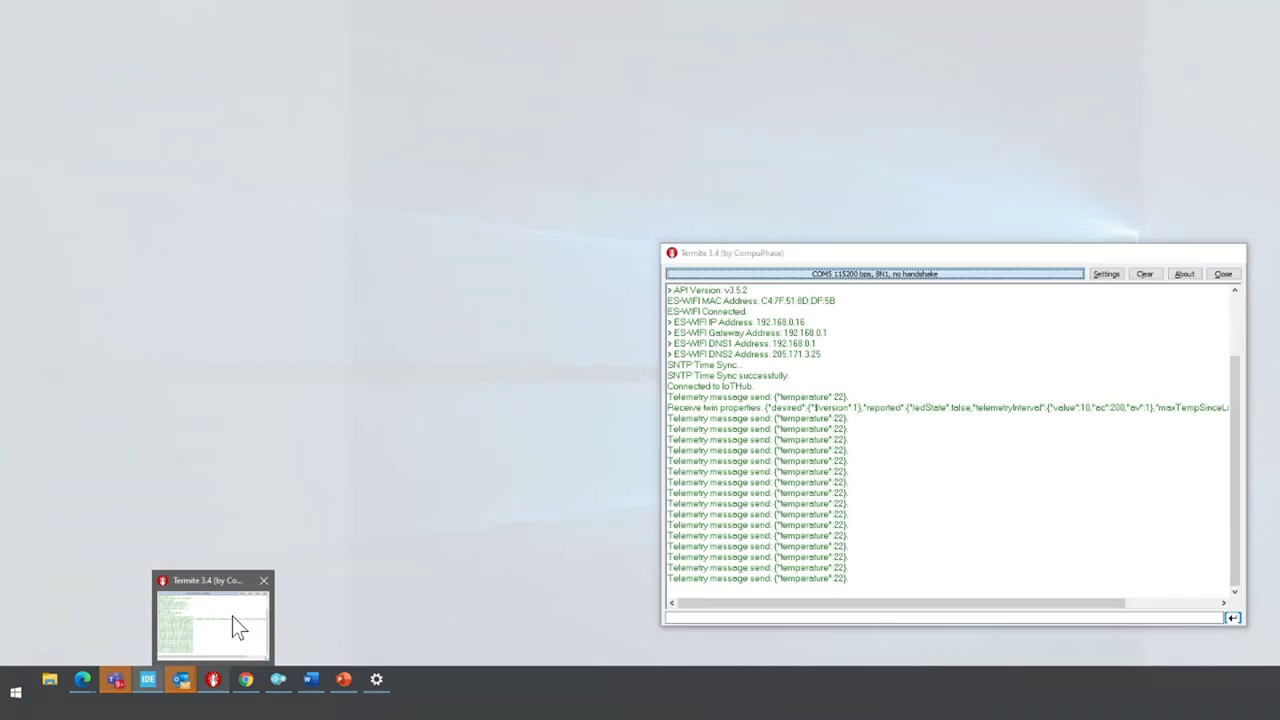
left_click(232, 616)
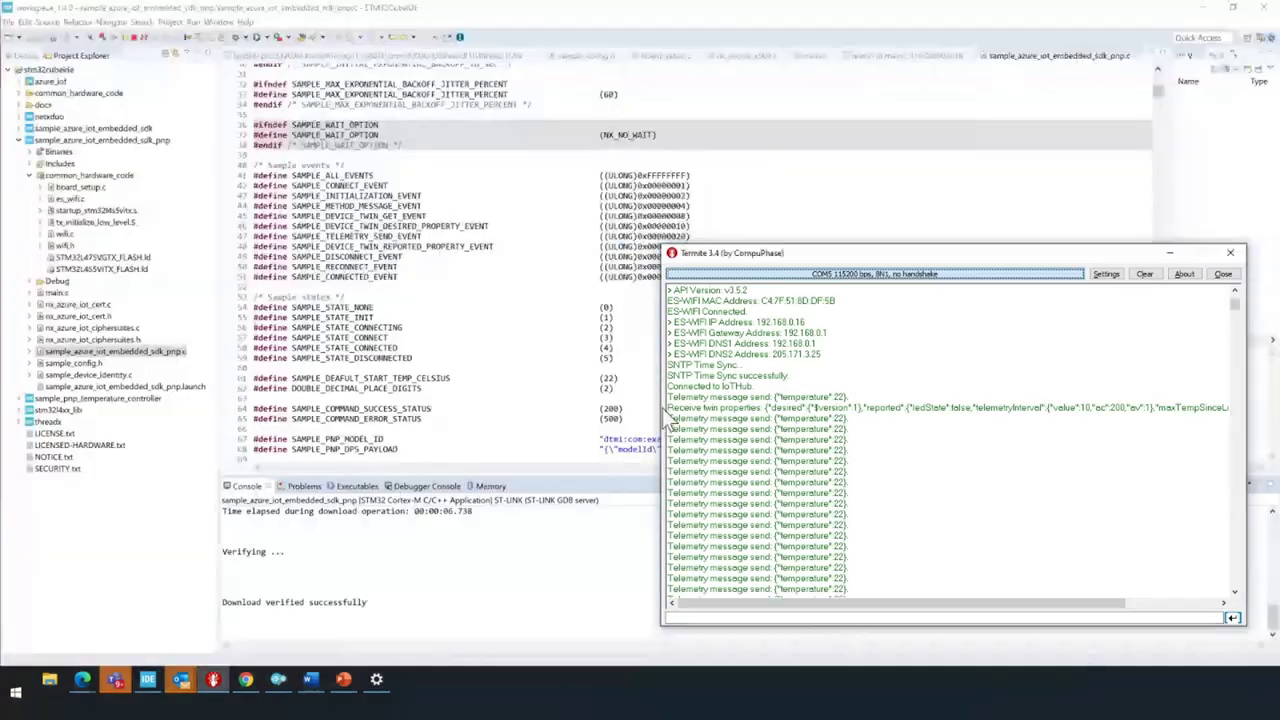
left_click_drag(991, 252, 703, 20)
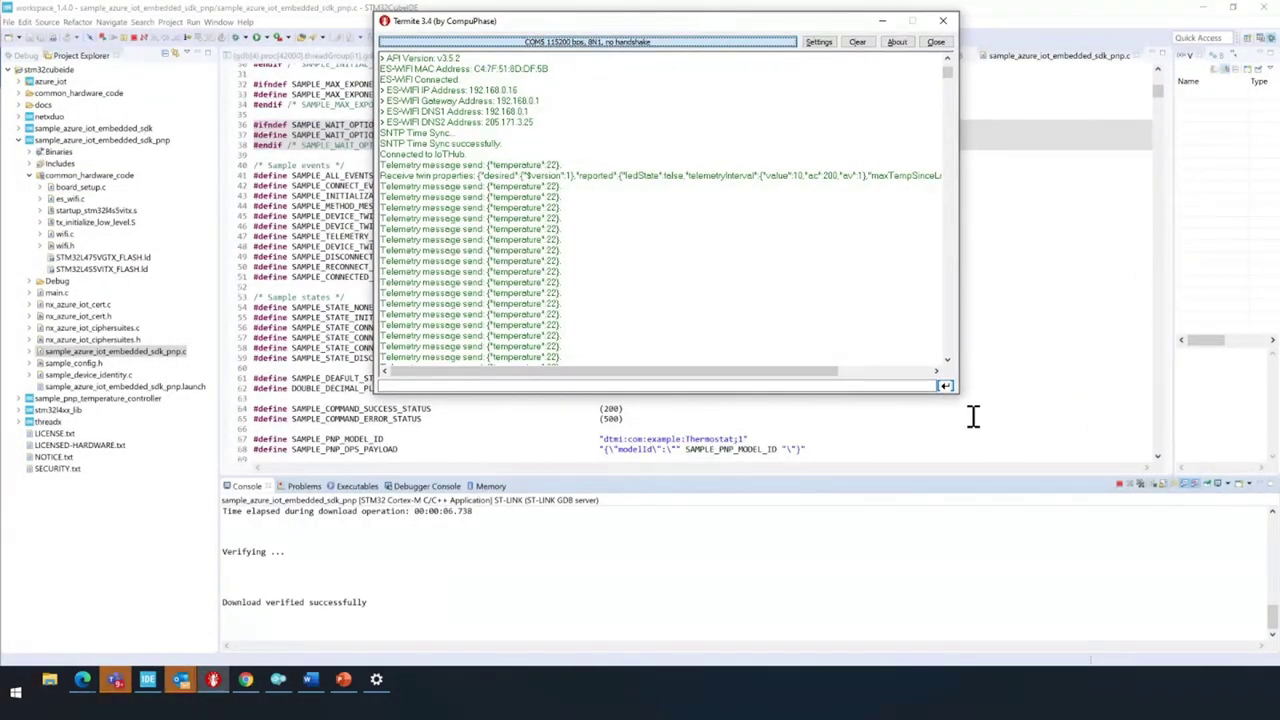
left_click_drag(952, 390, 1030, 606)
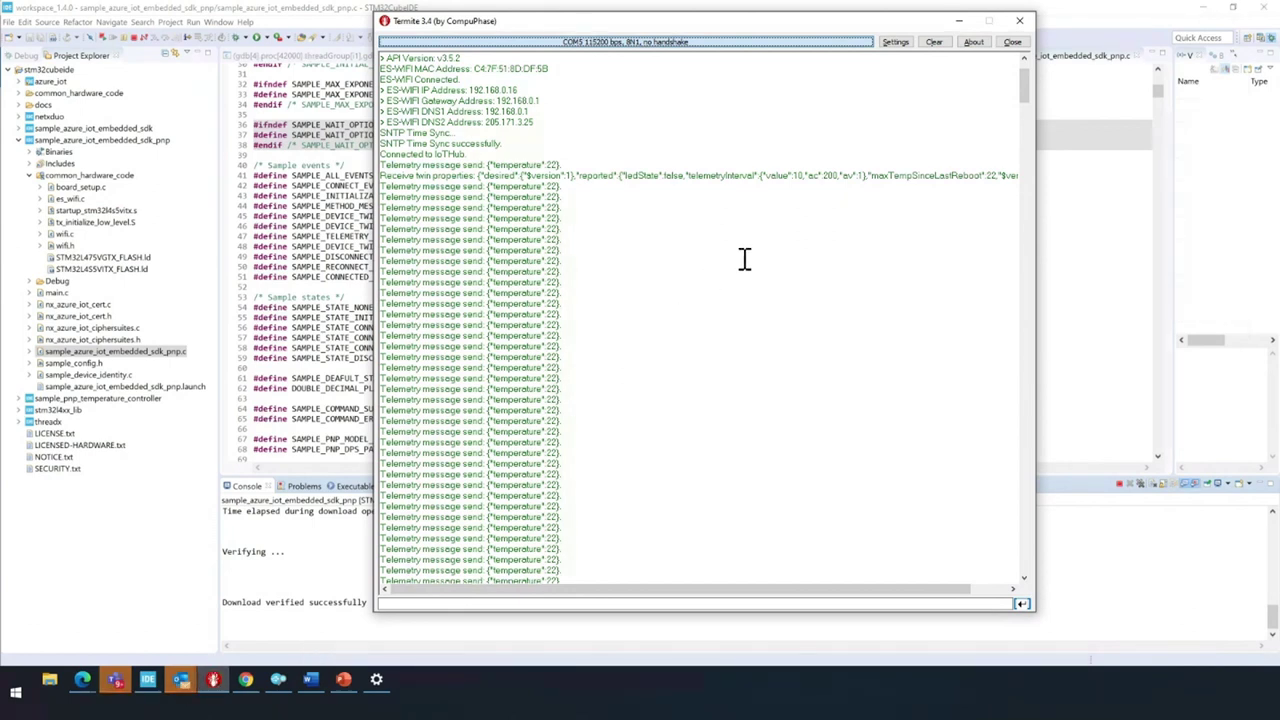
left_click_drag(778, 24, 624, 38)
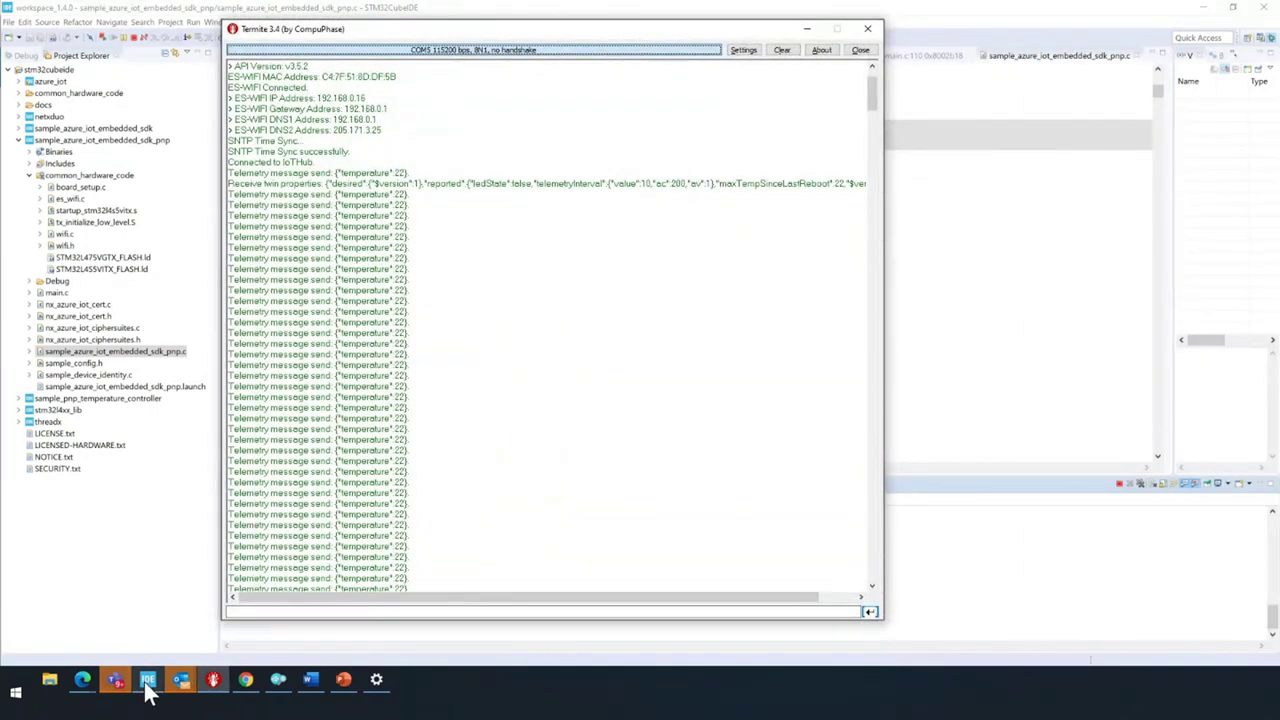
Switch to Azure IoT Explorer, open the MyDevKit device and start receiving its telemetry through the built-in event hub
mouse_move(280, 690)
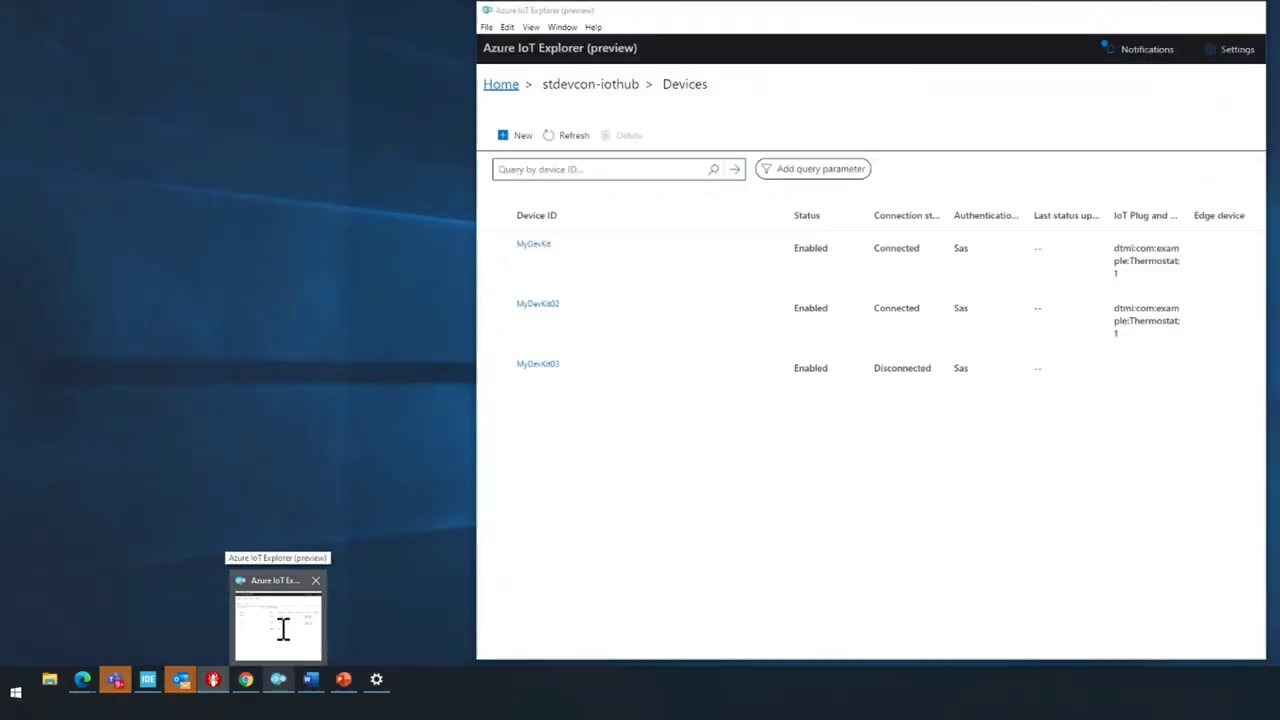
left_click(283, 628)
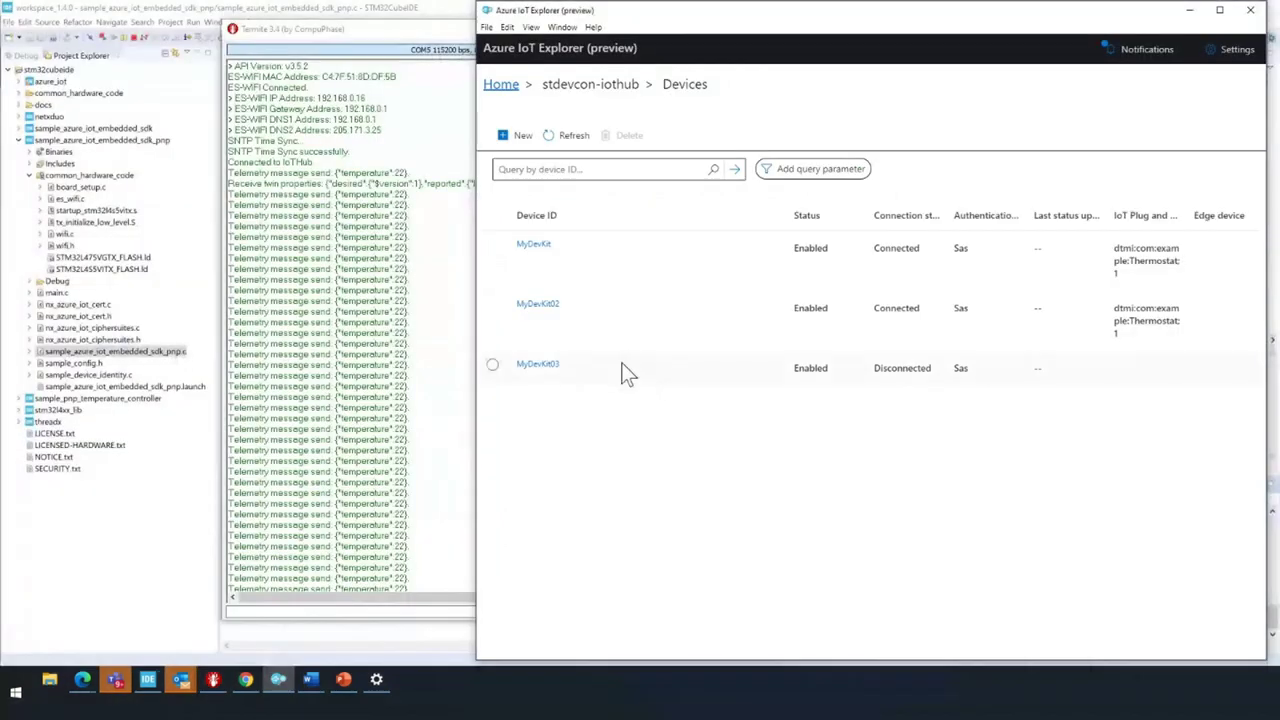
left_click(535, 245)
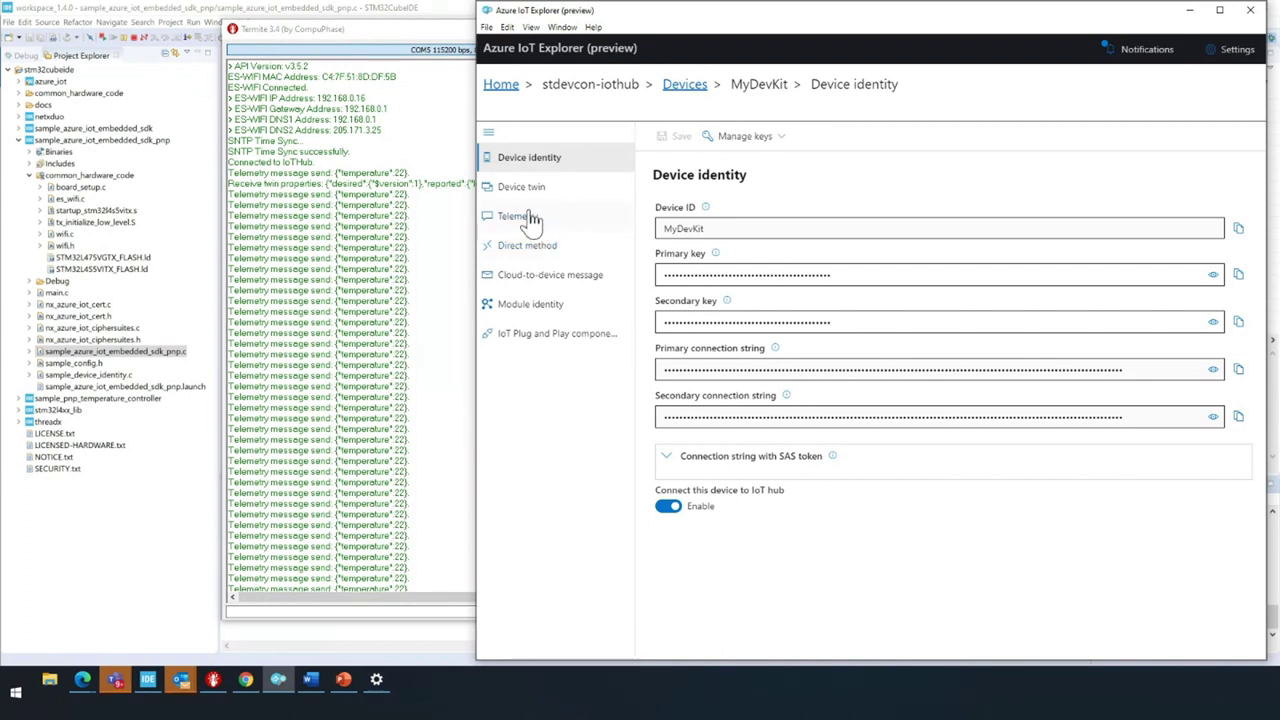
left_click(532, 218)
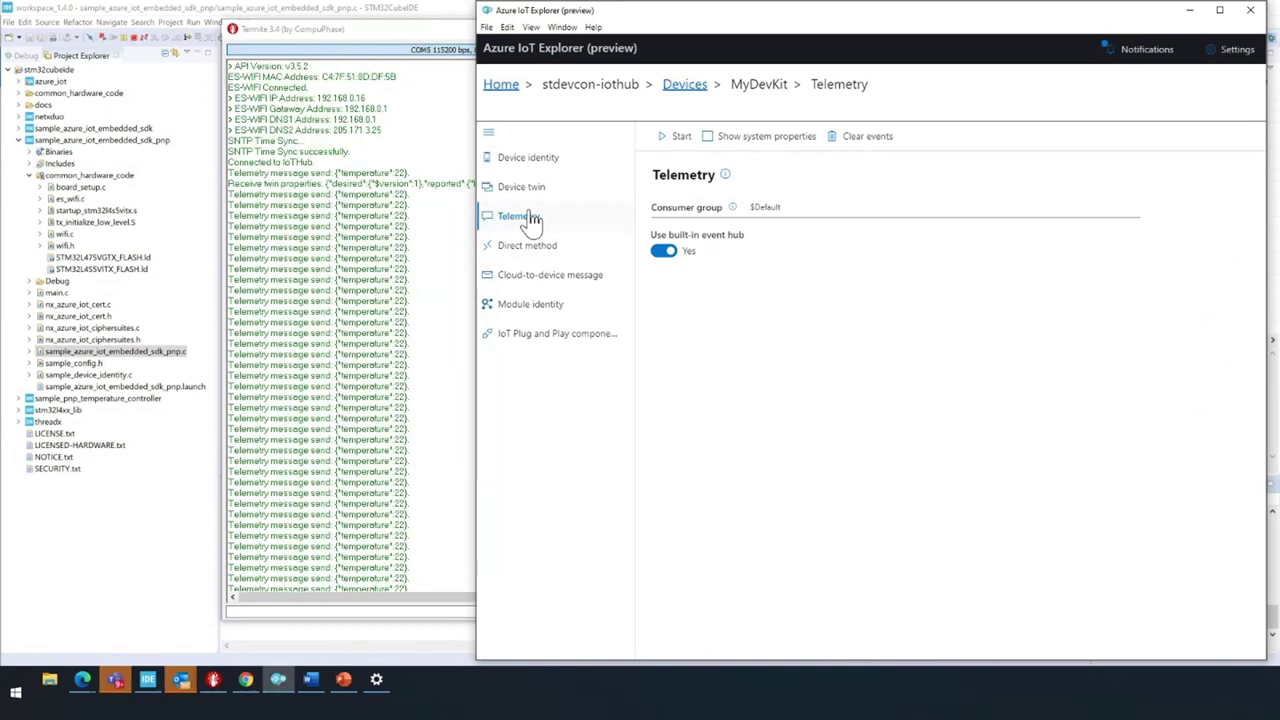
left_click(675, 141)
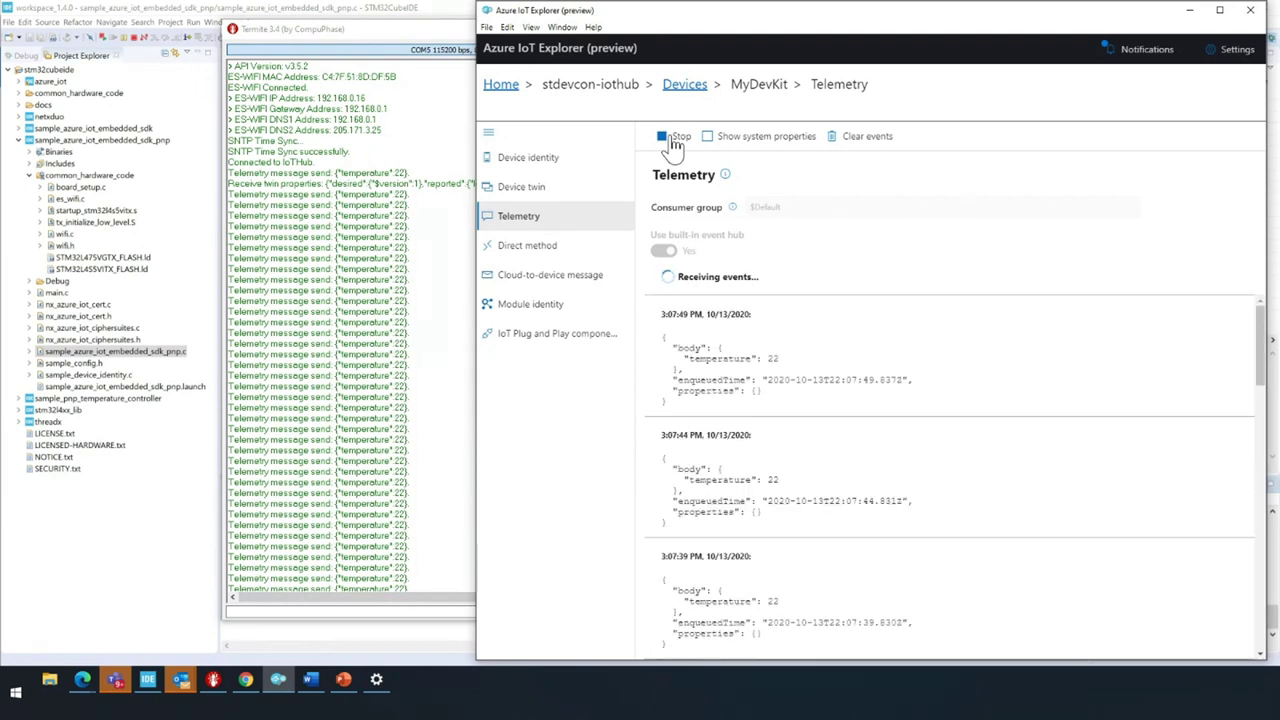
Switch to the Azure portal in Chrome and review the stdevcon-iothub overview charts for message usage, device-to-cloud messages, connected devices and total devices
mouse_move(751, 362)
left_mouse_down()
mouse_move(688, 362)
mouse_move(768, 380)
left_mouse_up()
left_click(871, 377)
mouse_move(247, 681)
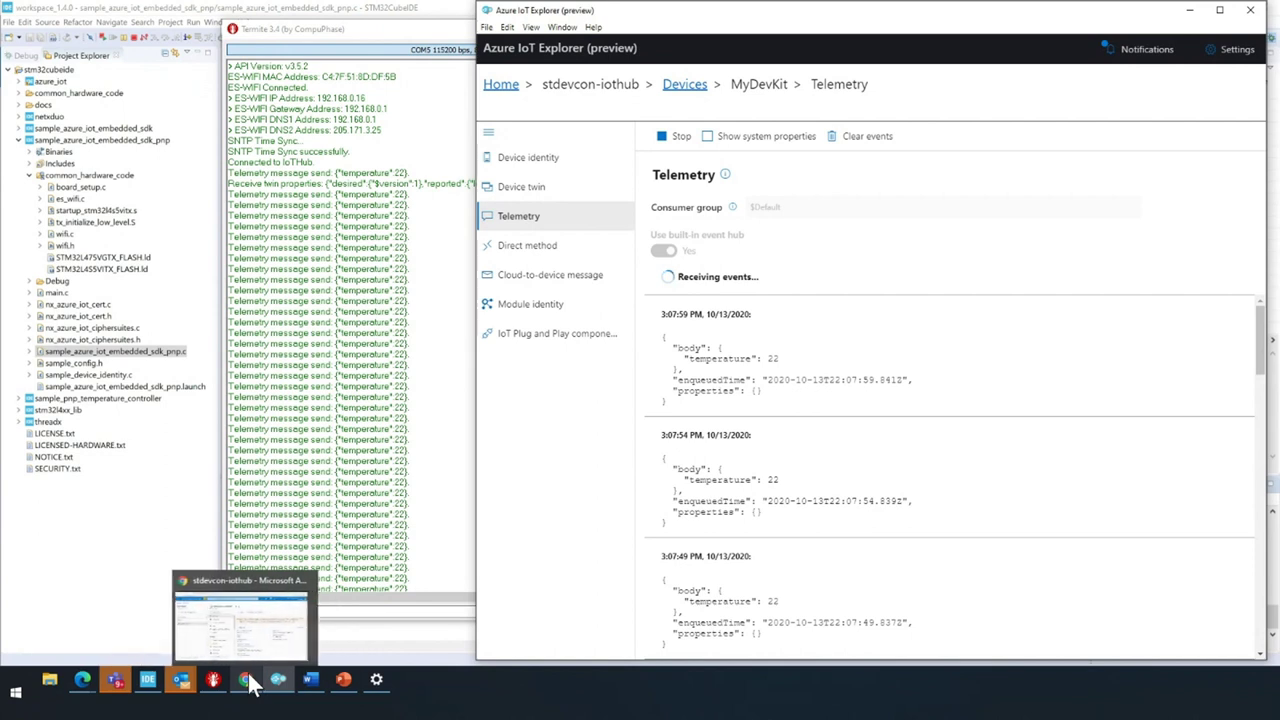
left_click(257, 623)
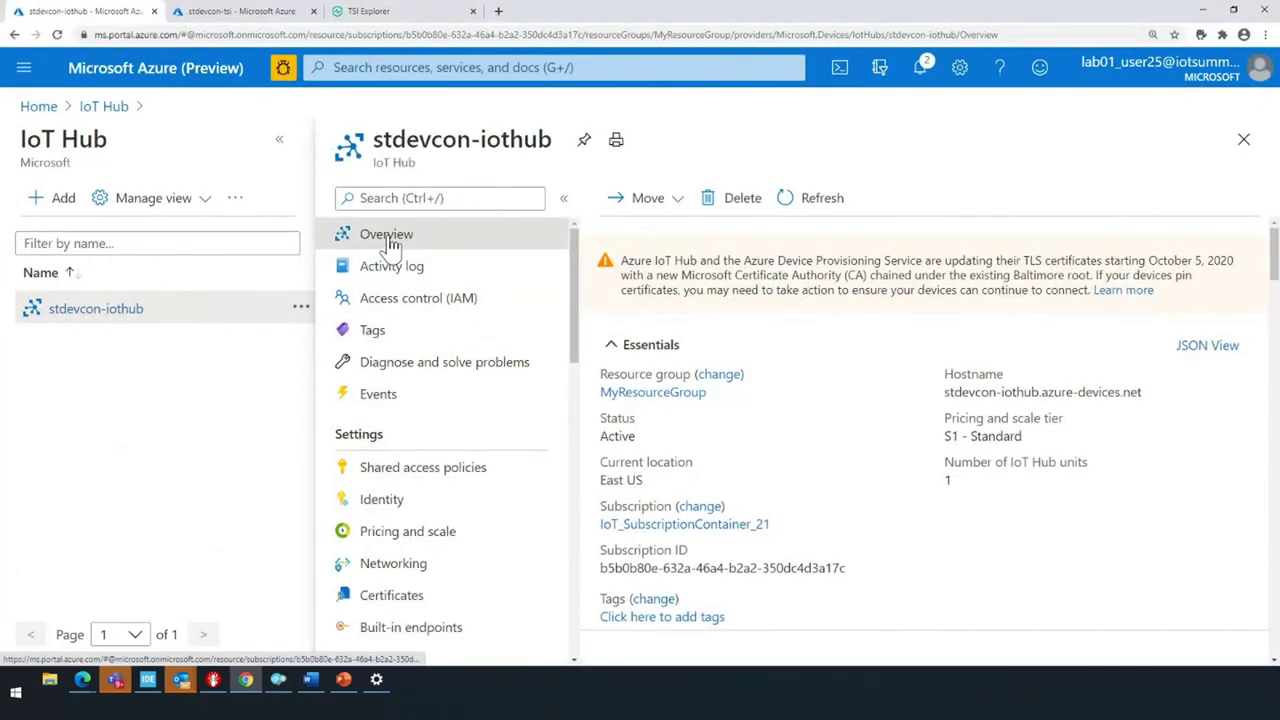
scroll(854, 474, "down", 10)
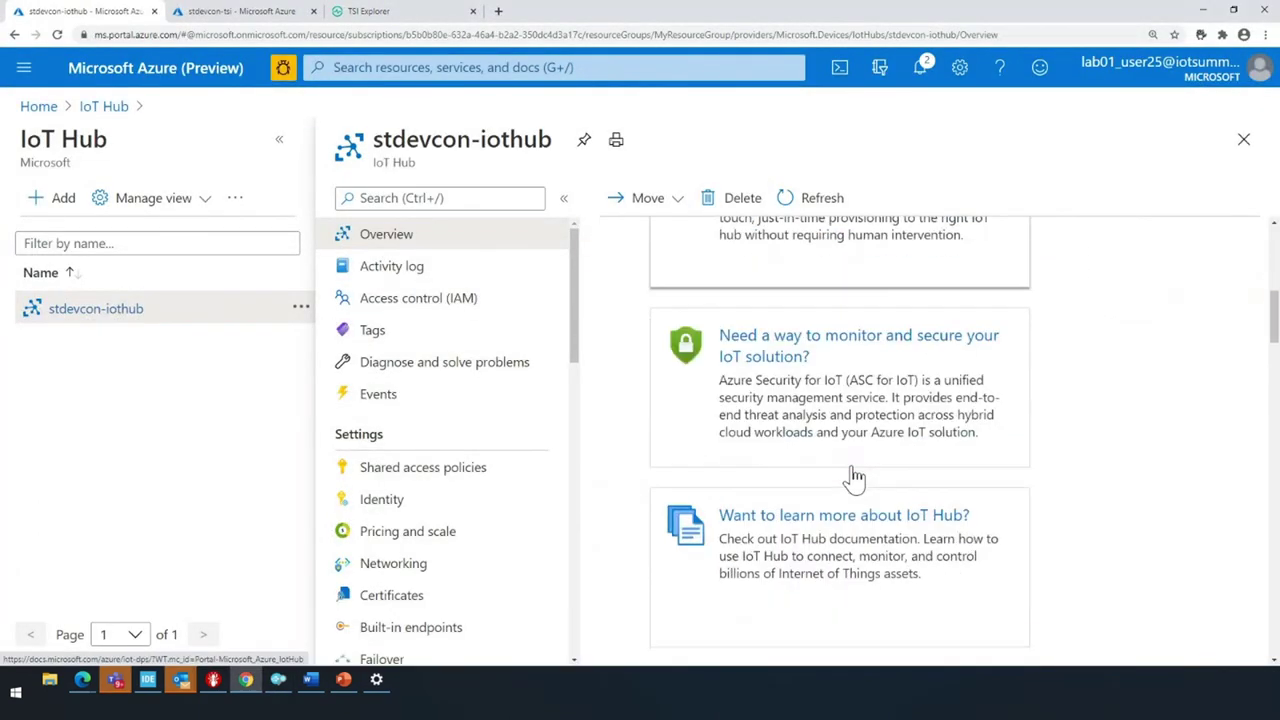
scroll(854, 477, "down", 10)
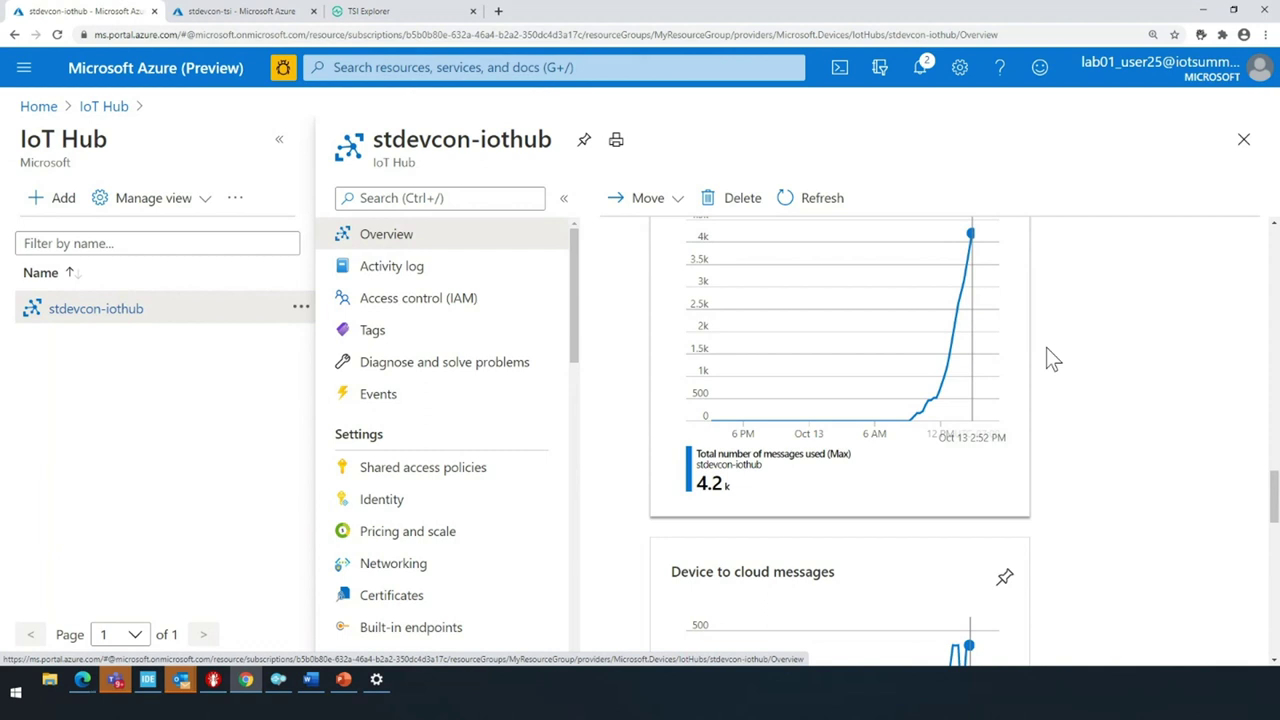
scroll(1082, 505, "down", 2)
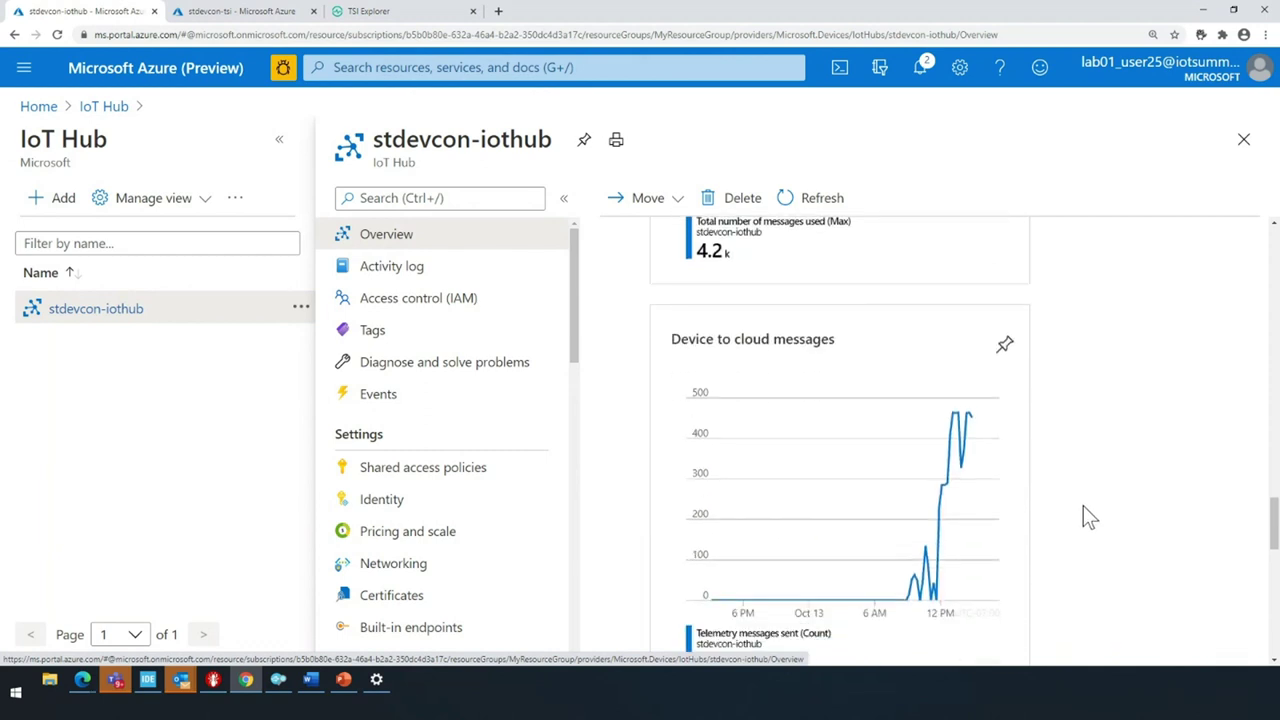
scroll(1083, 505, "down", 5)
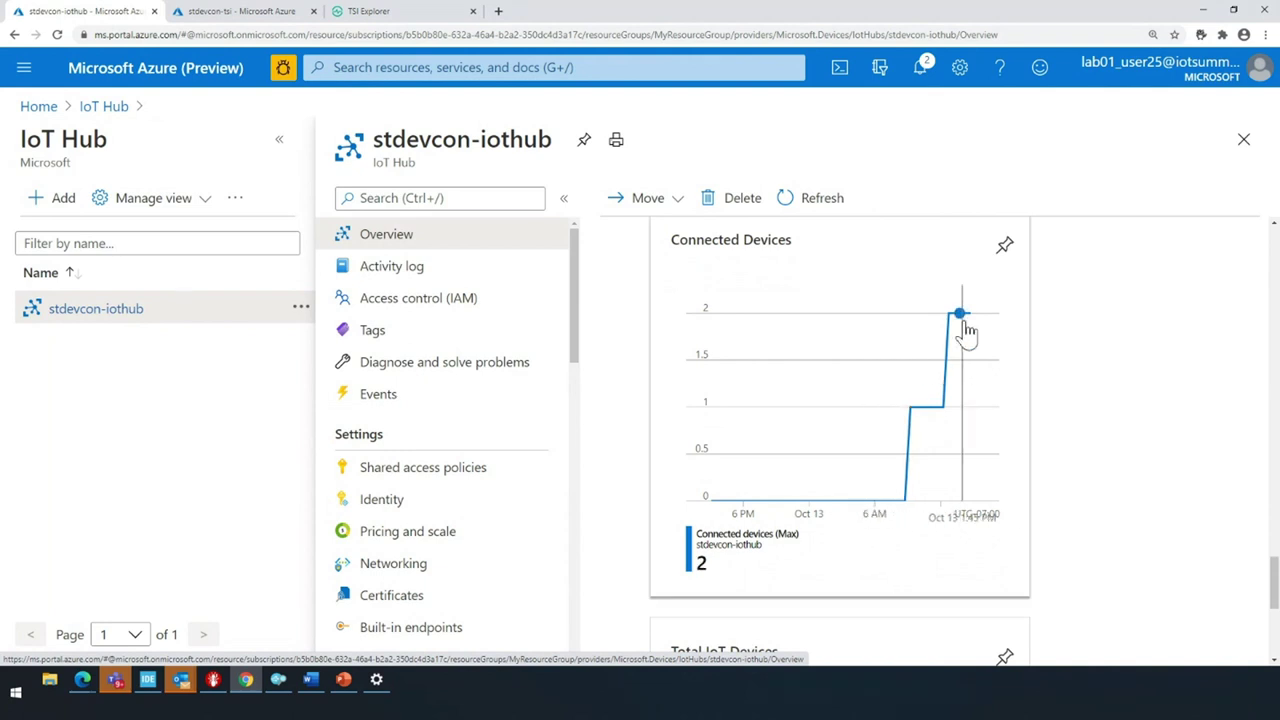
scroll(1112, 452, "down", 3)
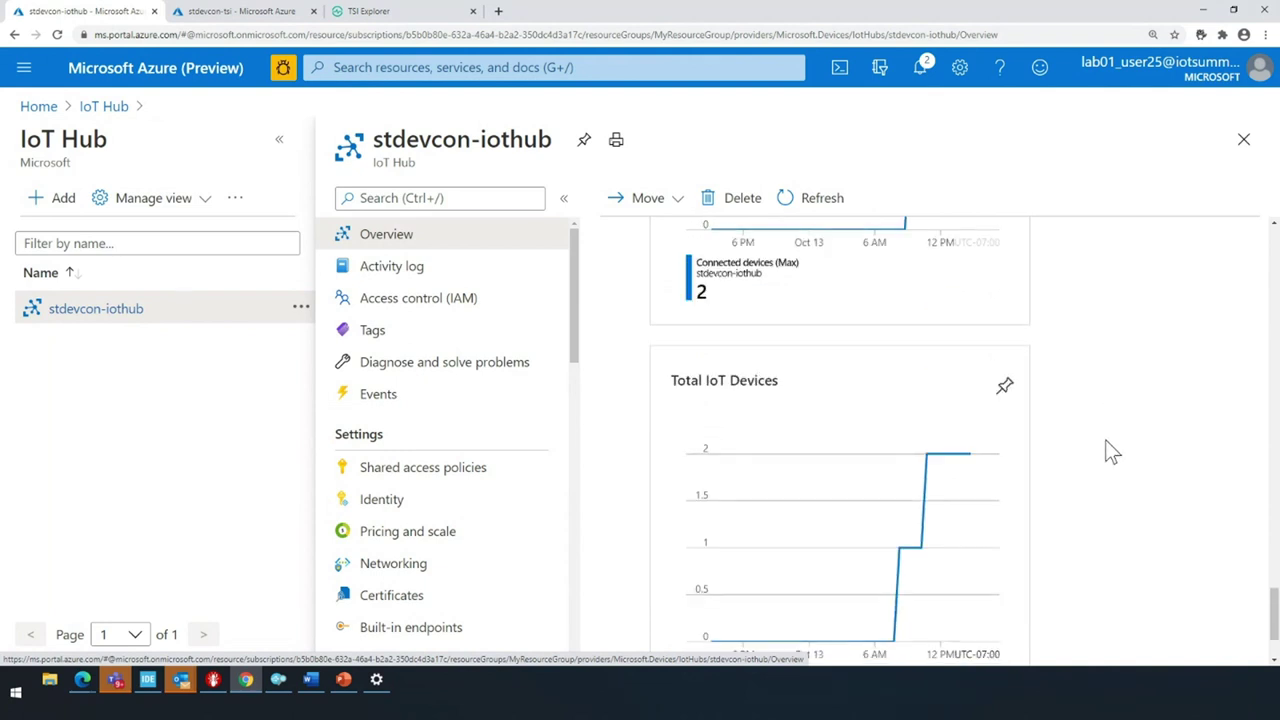
scroll(1112, 452, "up", 2)
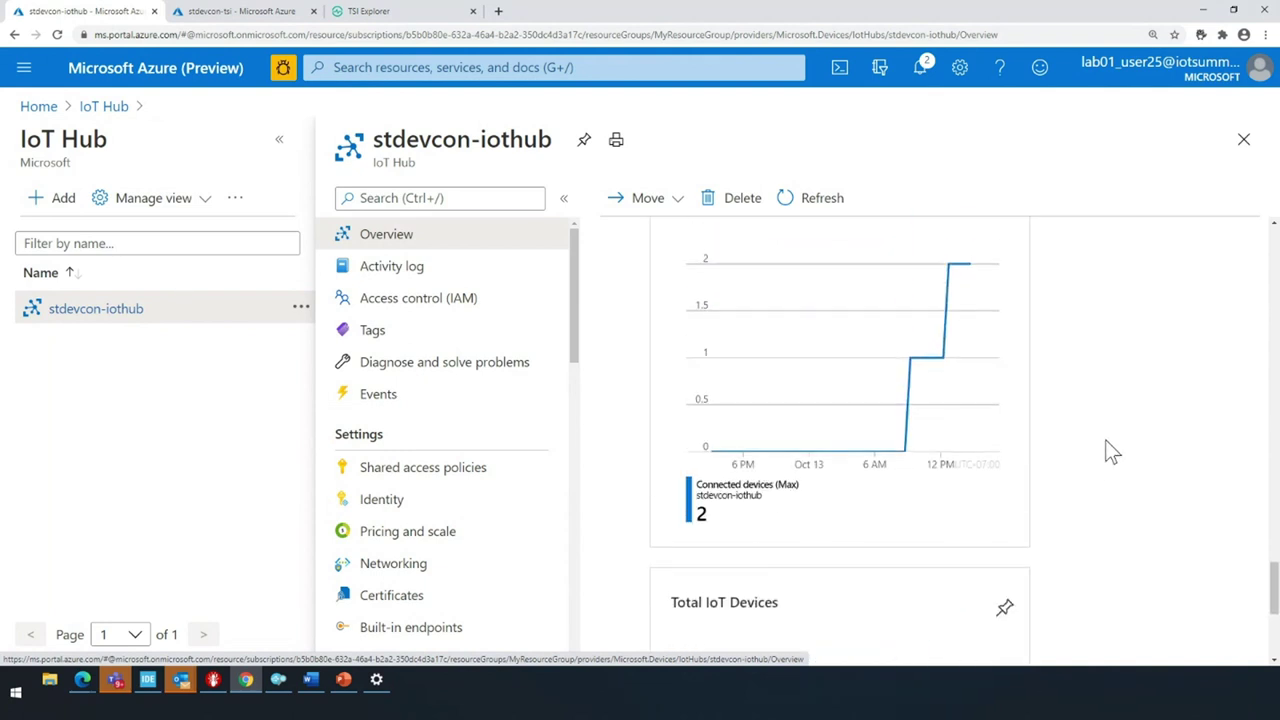
left_click(1190, 10)
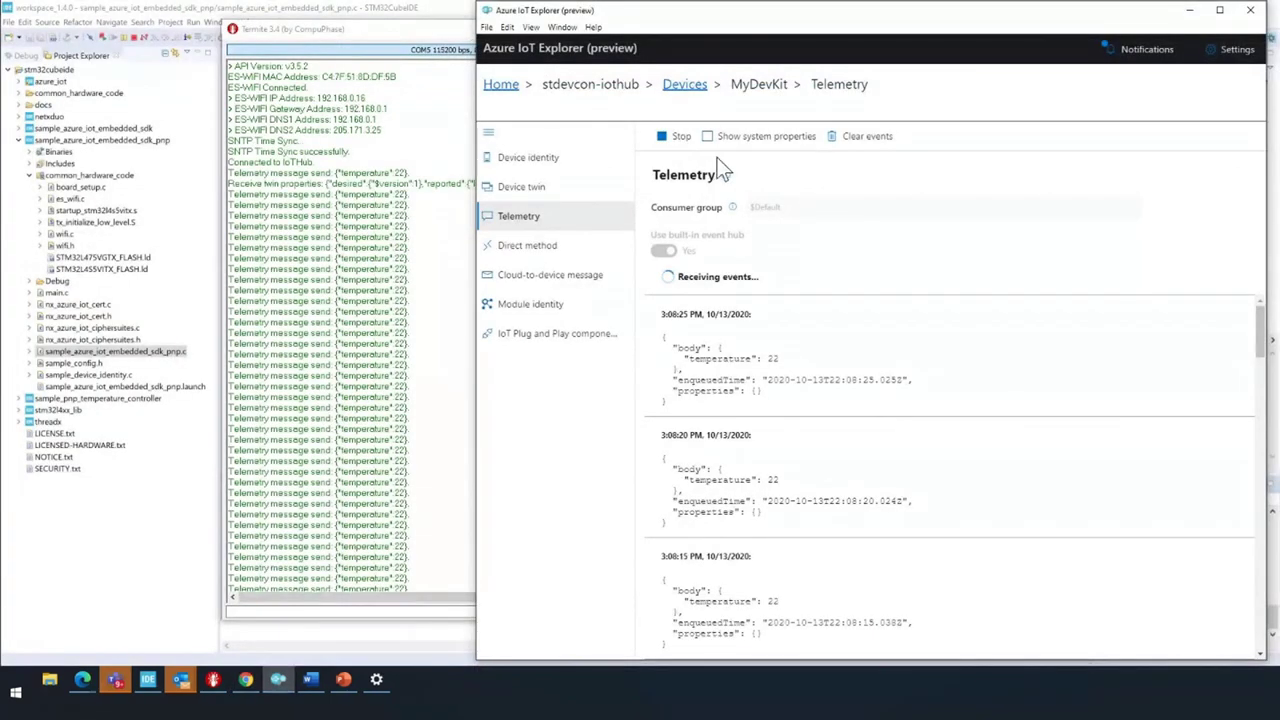
Stop receiving telemetry in Azure IoT Explorer and open the Direct method page for the MyDevKit device
left_click(667, 136)
left_click(549, 247)
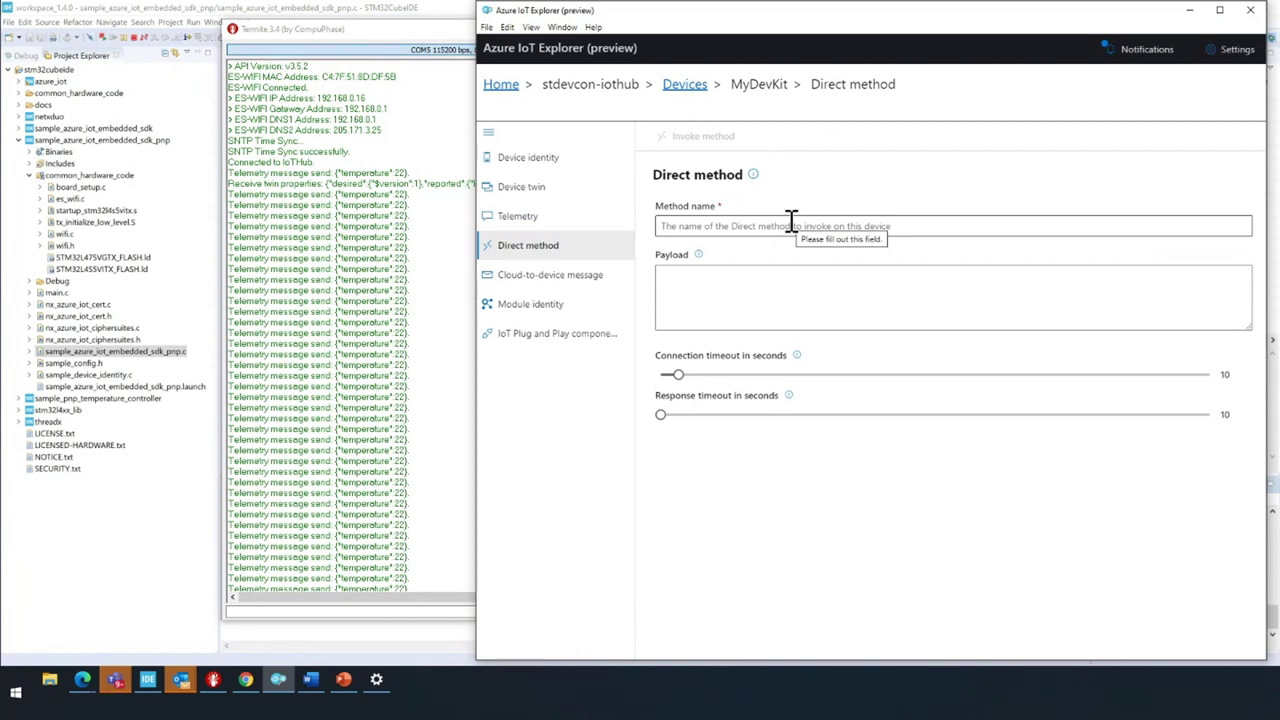
left_click(791, 222)
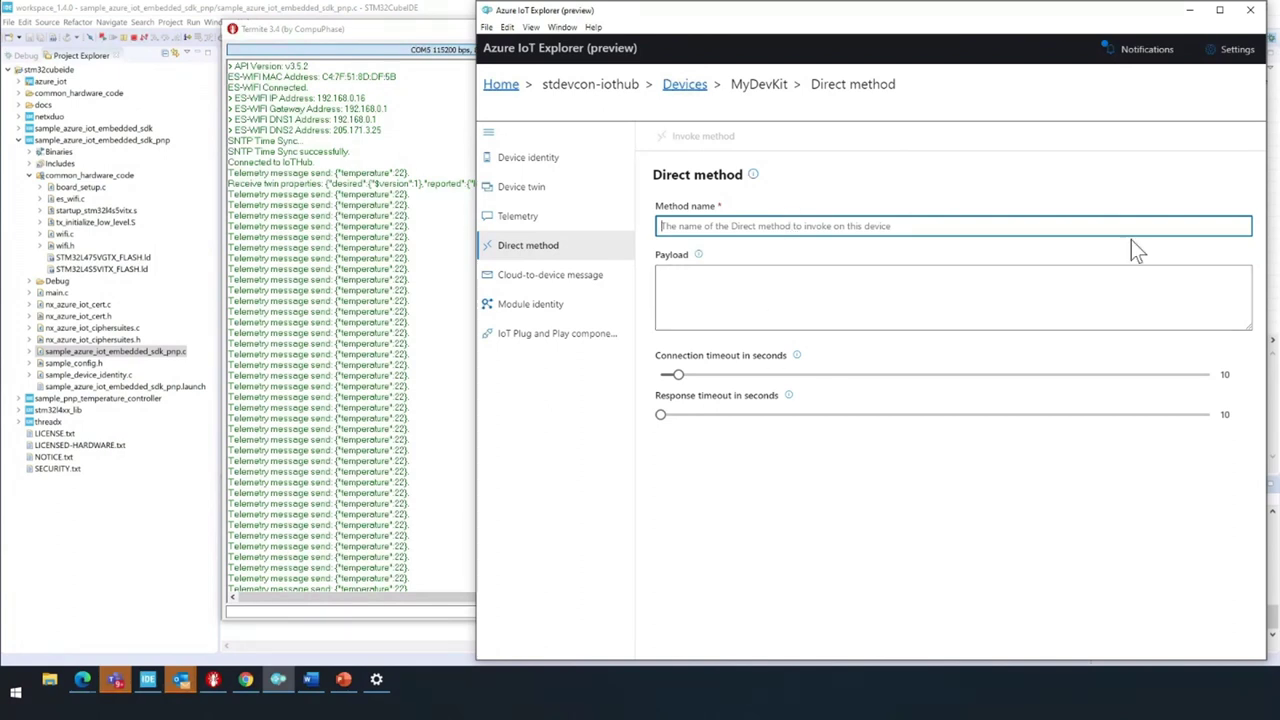
Bring the Termite terminal to the front and look through its most recent telemetry output
scroll(352, 460, "down", 4)
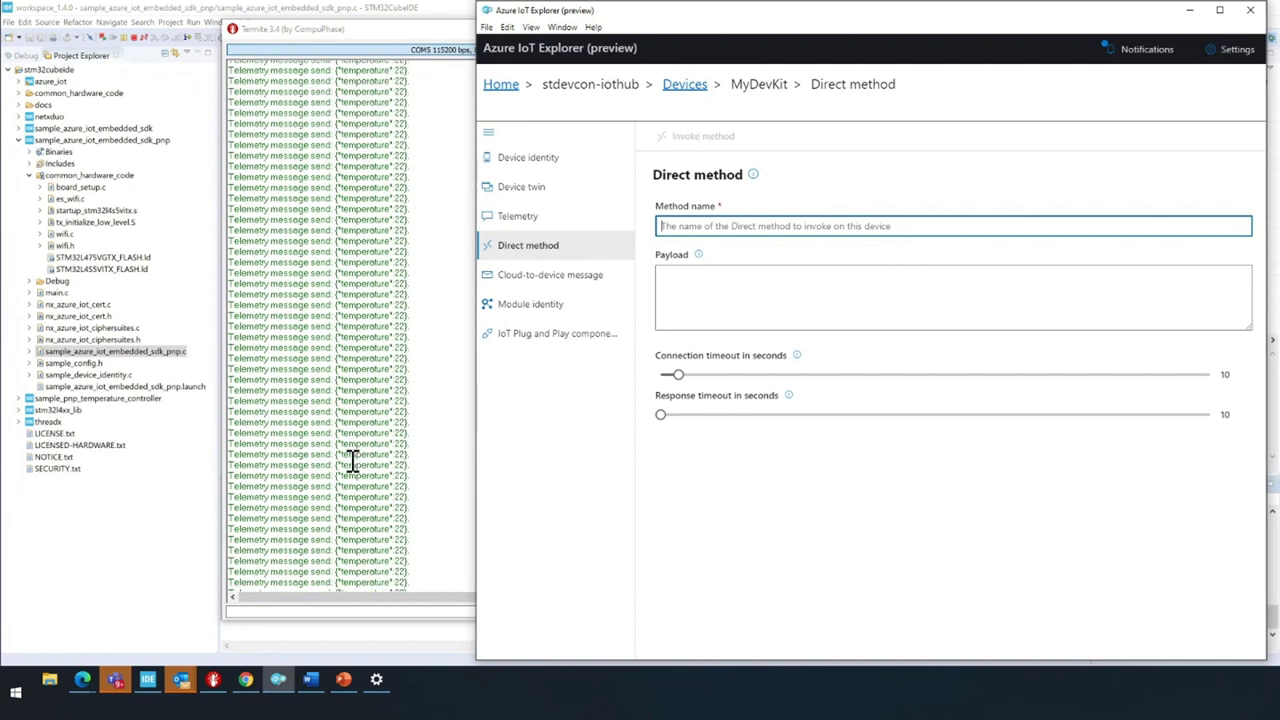
left_click(384, 28)
left_click(876, 255)
scroll(872, 257, "down", 10)
scroll(873, 597, "down", 15)
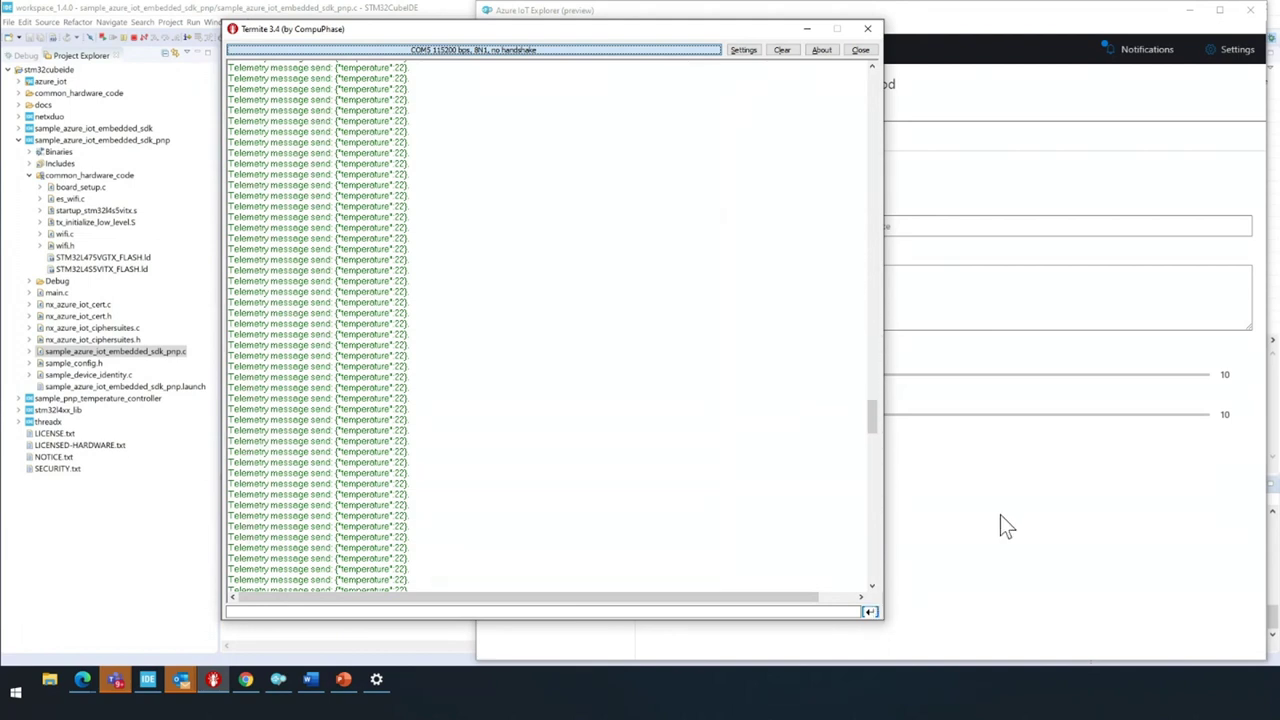
Return to Azure IoT Explorer and invoke the direct method reboot on the device with the payload {"timeout": 500}
left_click(1005, 525)
left_click(778, 226)
type("reboot")
left_click(716, 283)
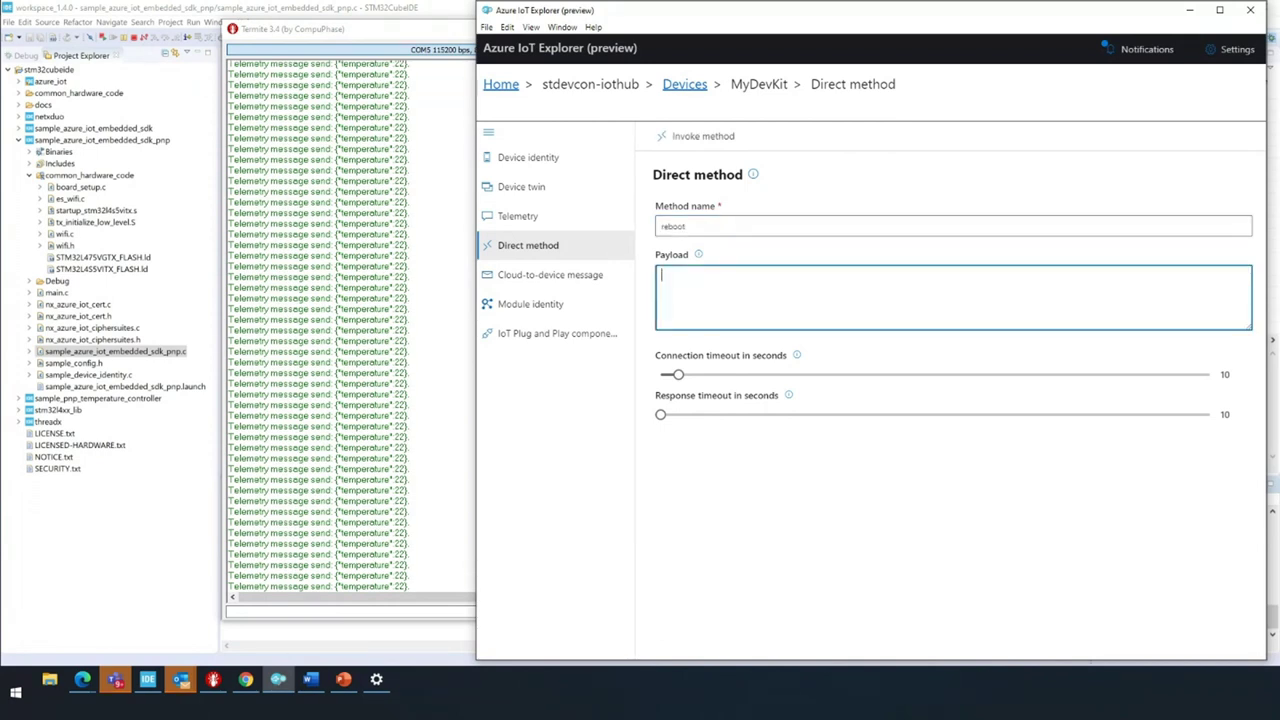
key("alt+Tab")
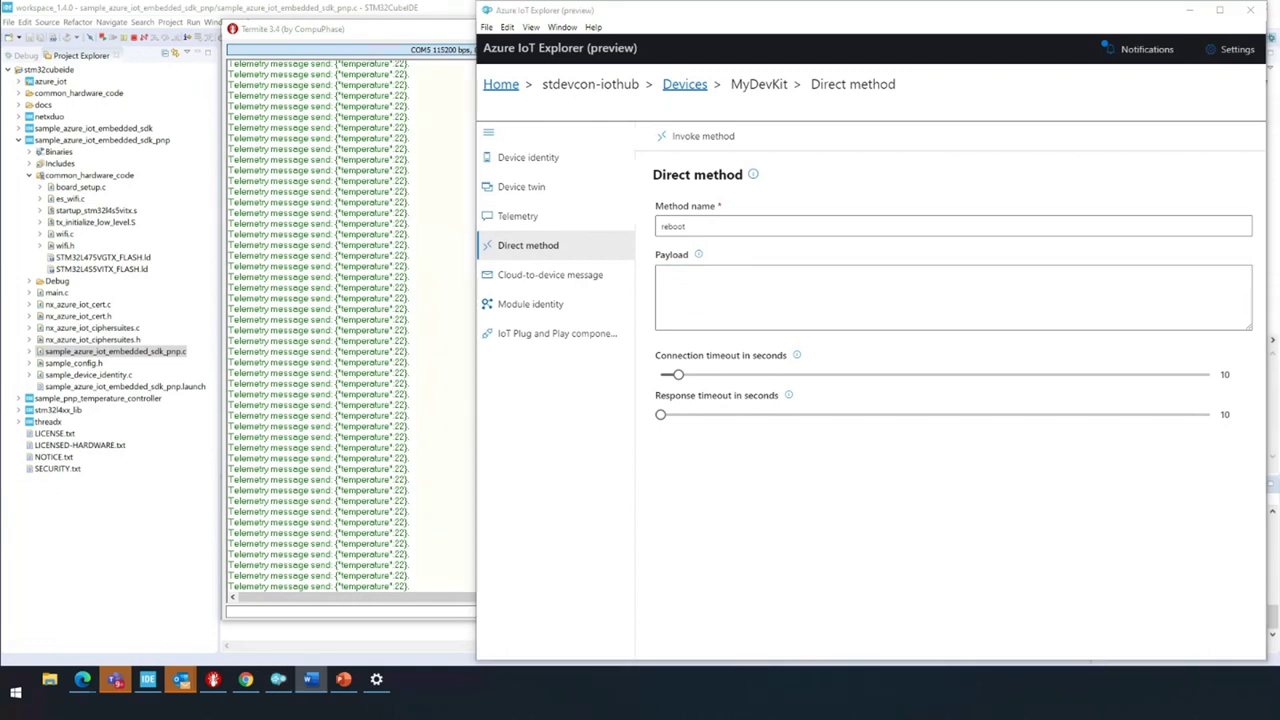
left_click(784, 298)
type("{\"timeout\": 500}")
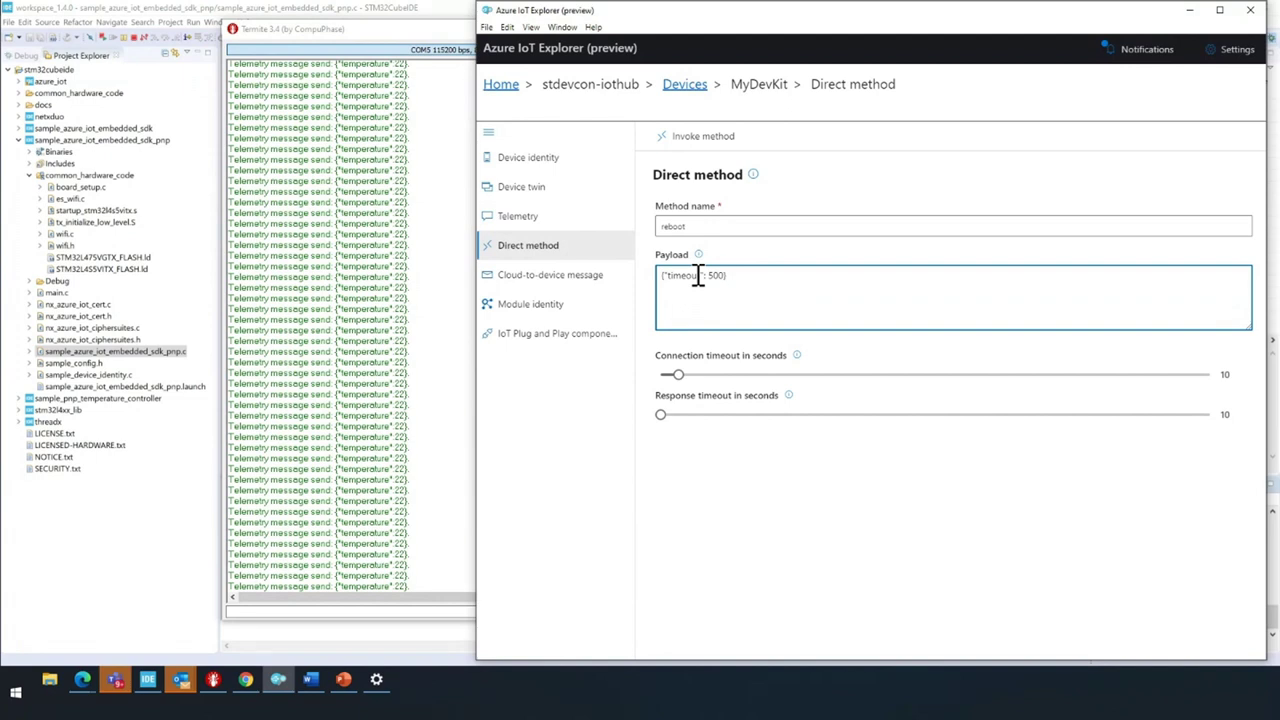
left_click(848, 177)
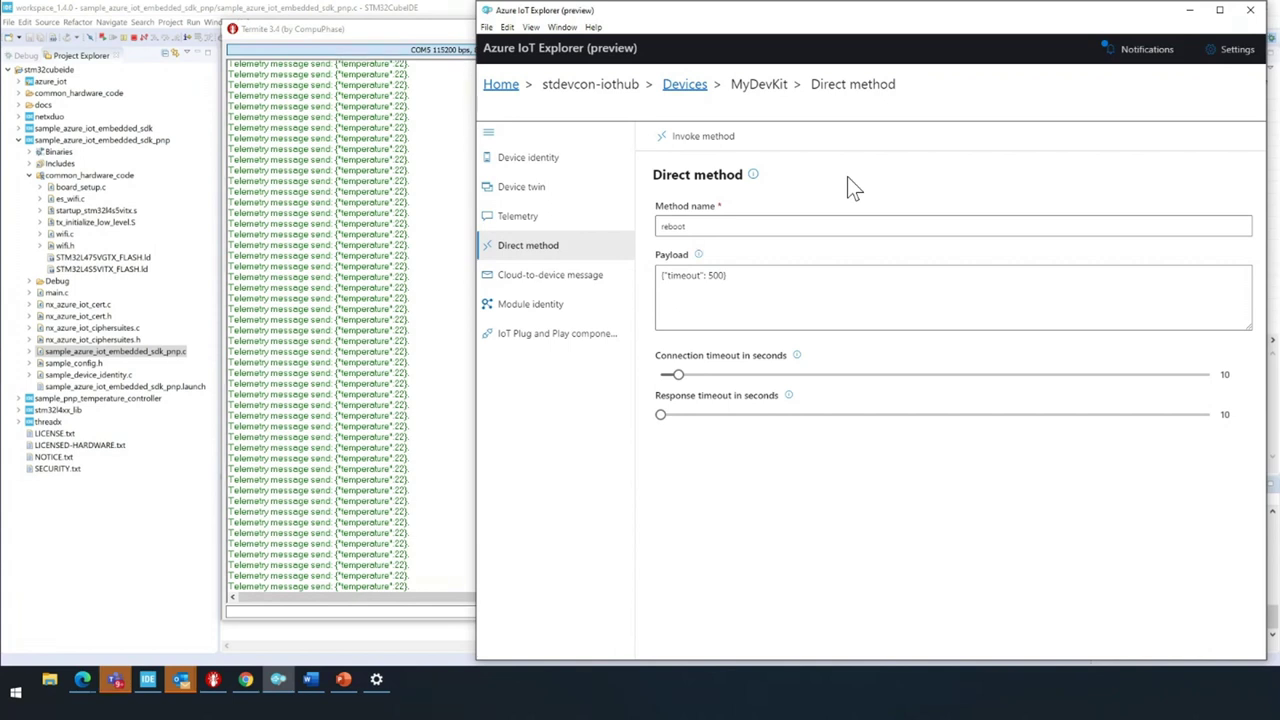
left_click(680, 150)
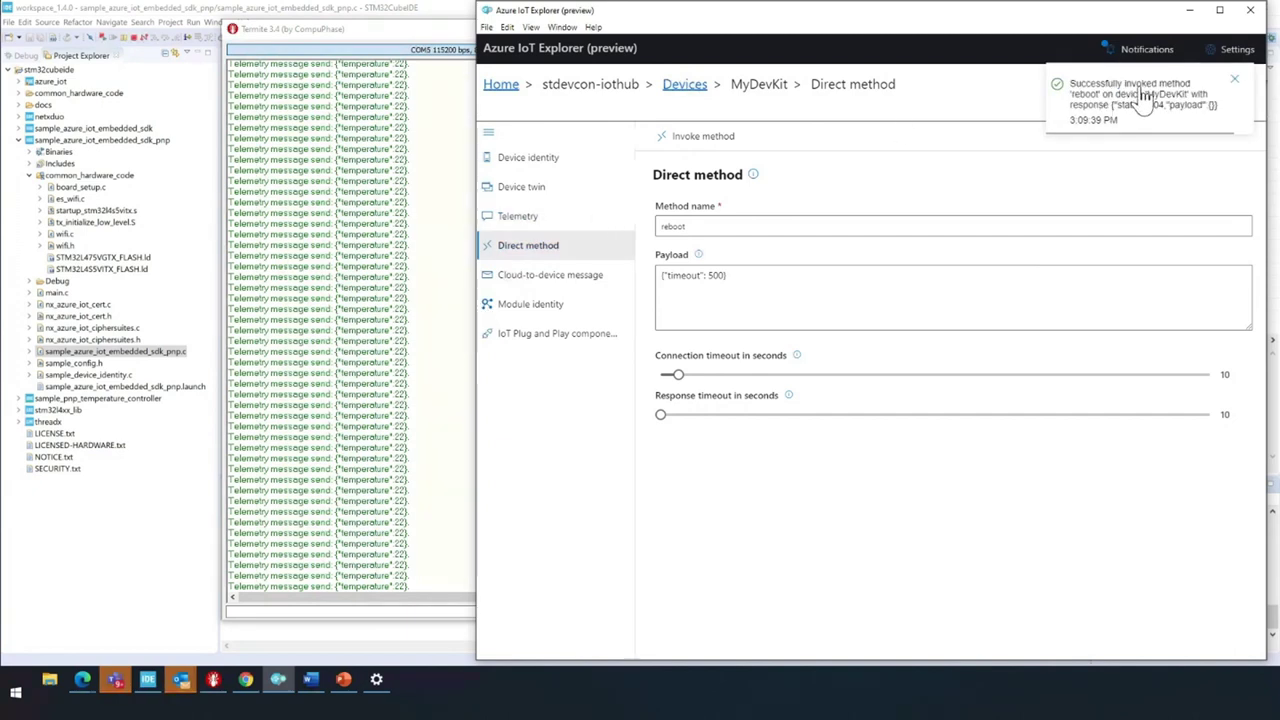
Switch to Termite and check the received reboot method call and its payload at the end of the log
left_click(365, 468)
left_click_drag(871, 497, 871, 575)
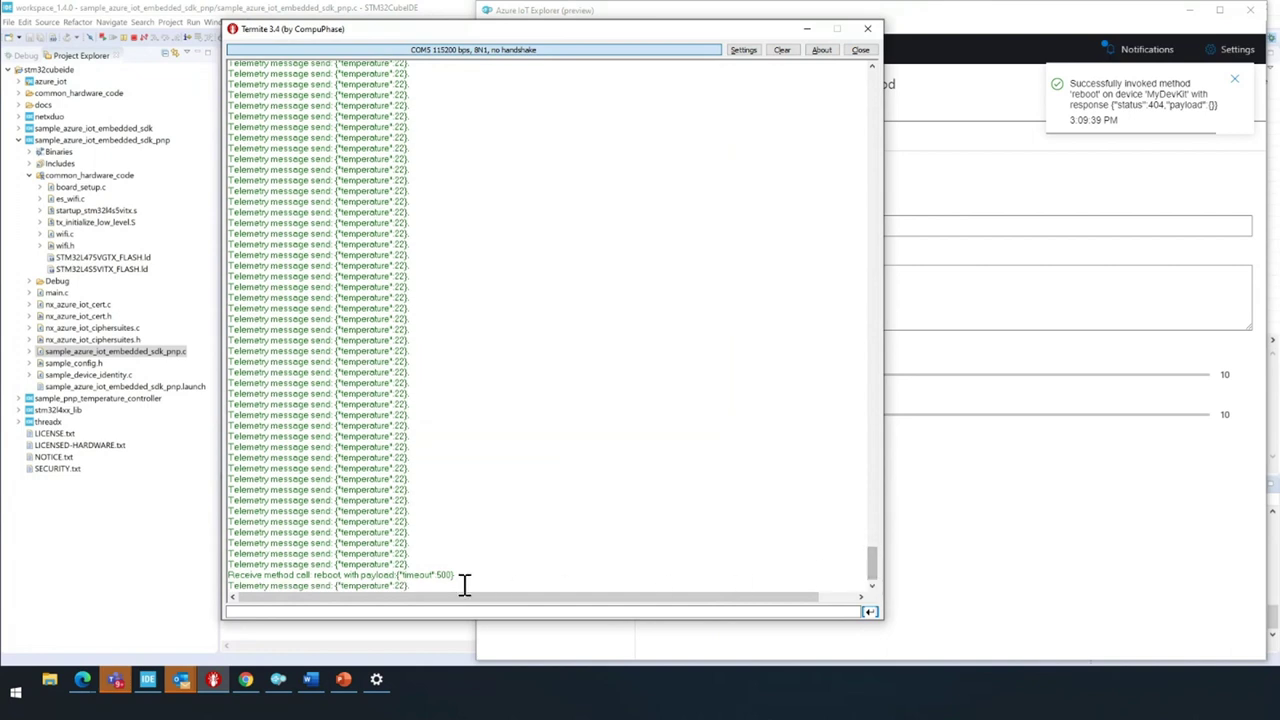
double_click(320, 575)
left_click(408, 575)
left_click_drag(460, 546, 406, 545)
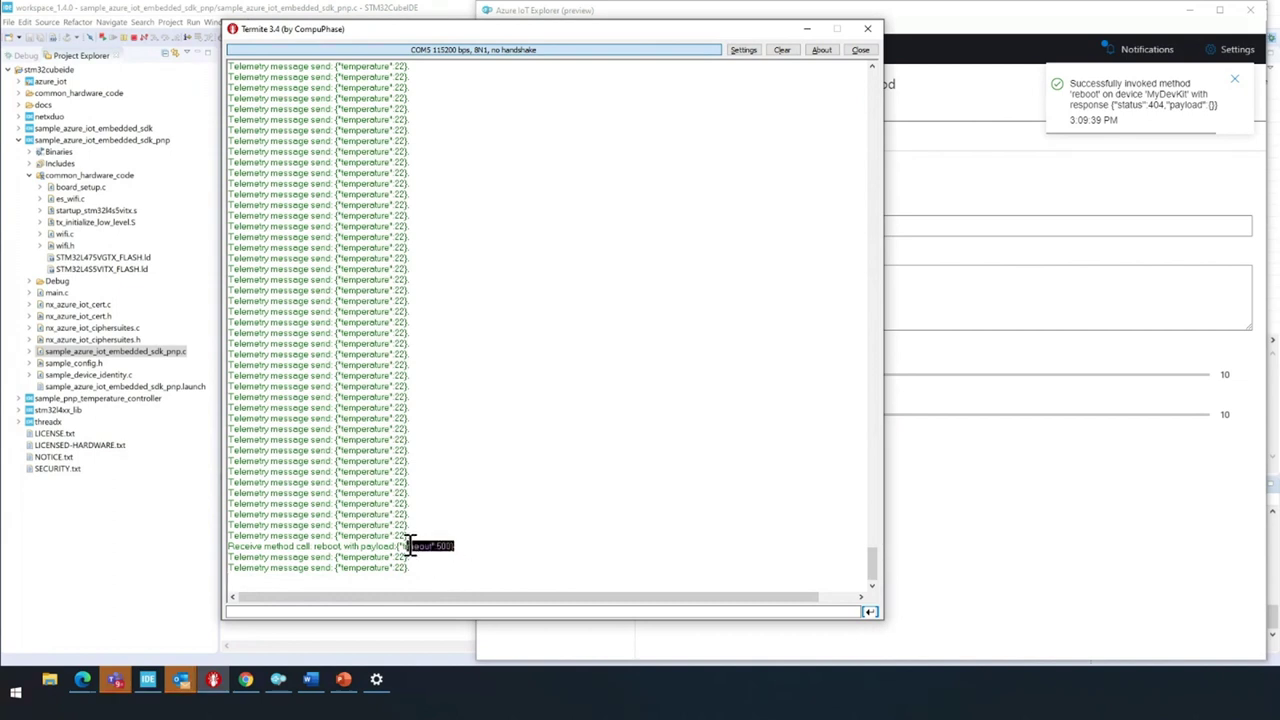
Return to Azure IoT Explorer, view the cloud-to-device message page, and examine the Thermostat model content under the IoT Plug and Play components
left_click(995, 500)
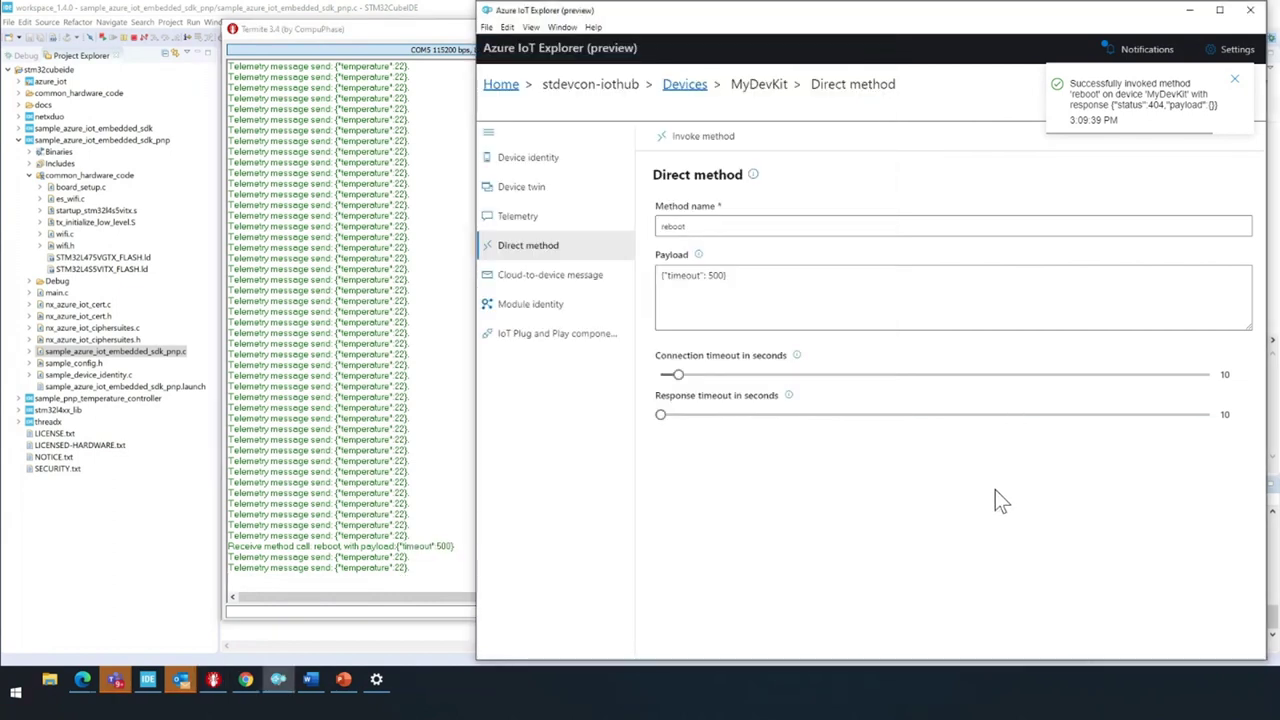
left_click(567, 281)
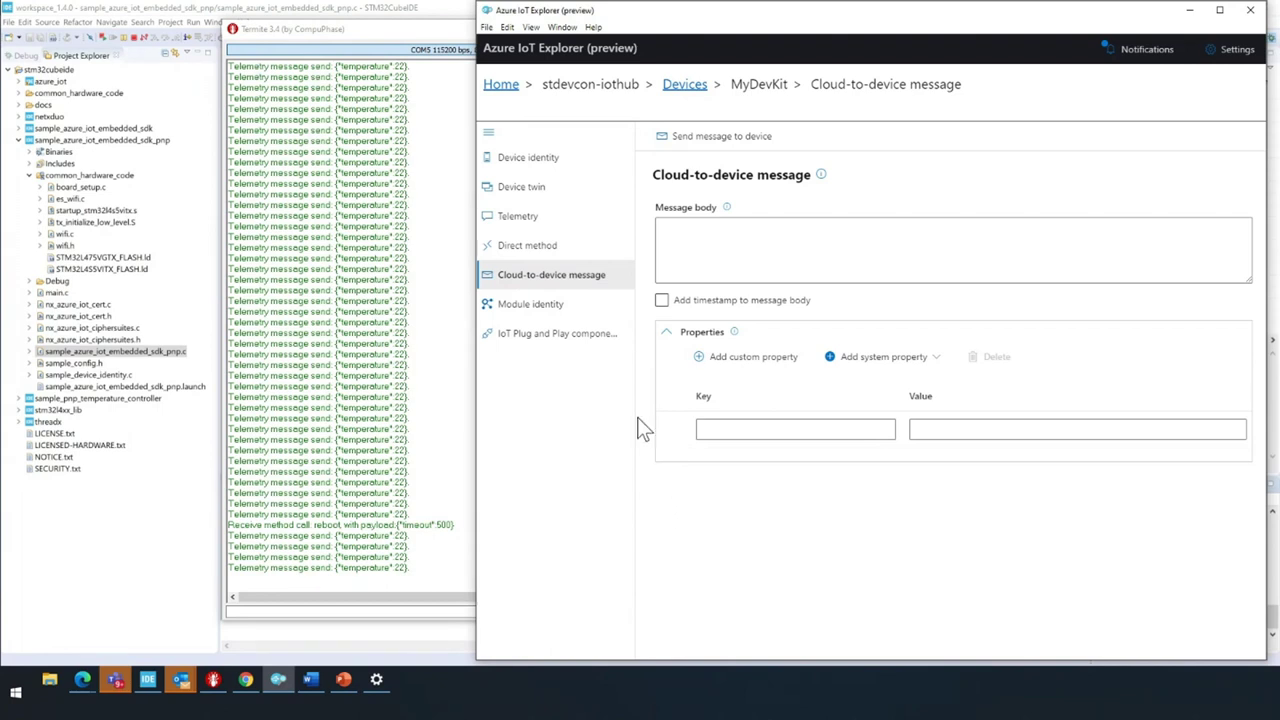
left_click(545, 338)
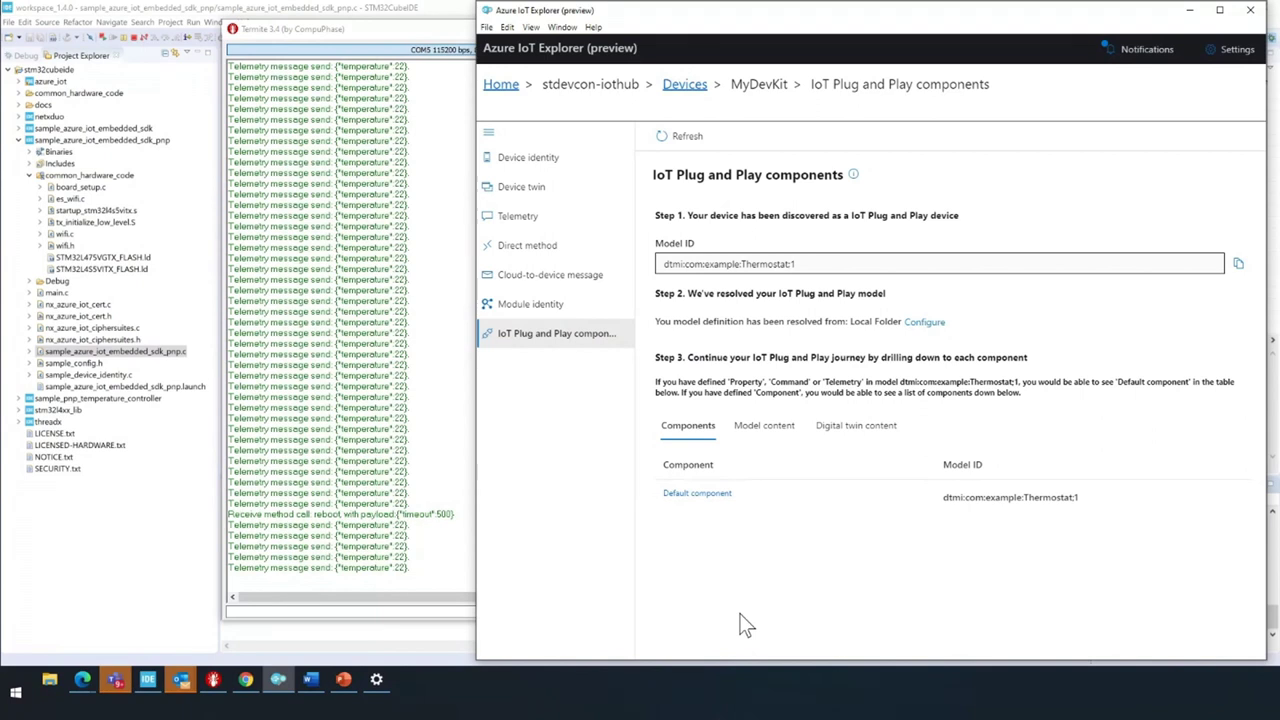
left_click(750, 432)
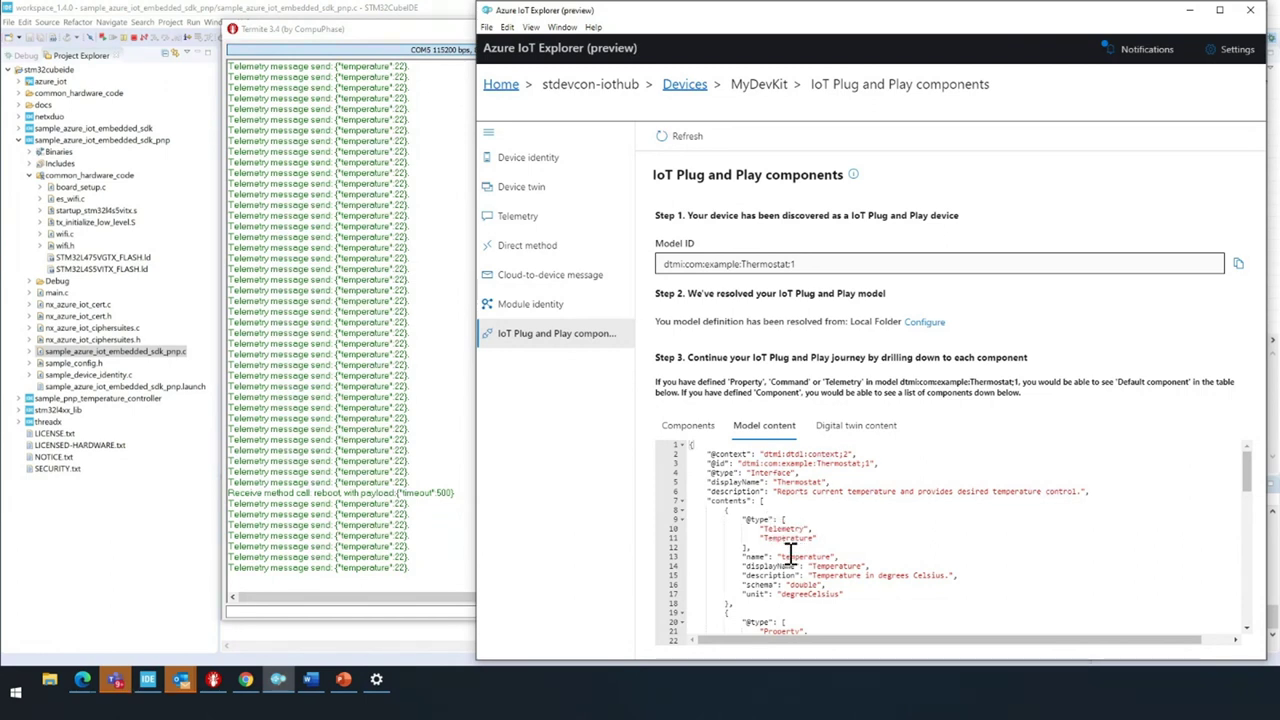
scroll(790, 553, "down", 2)
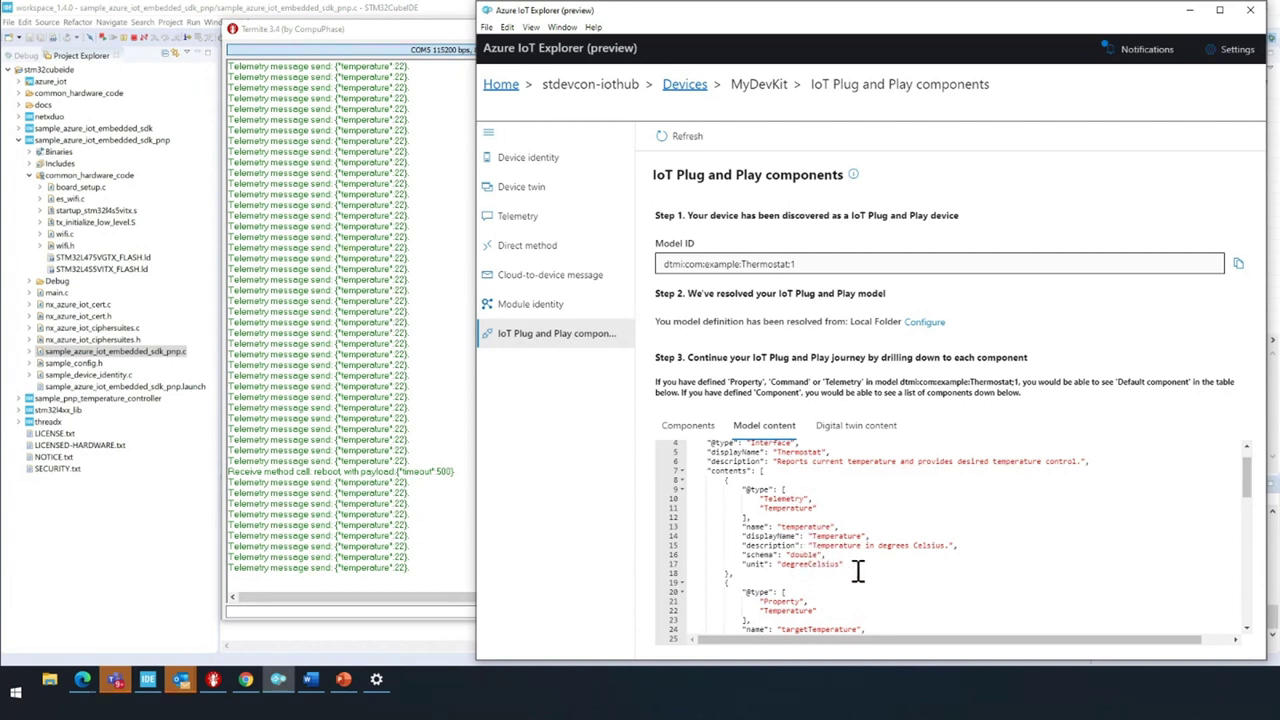
scroll(857, 571, "down", 3)
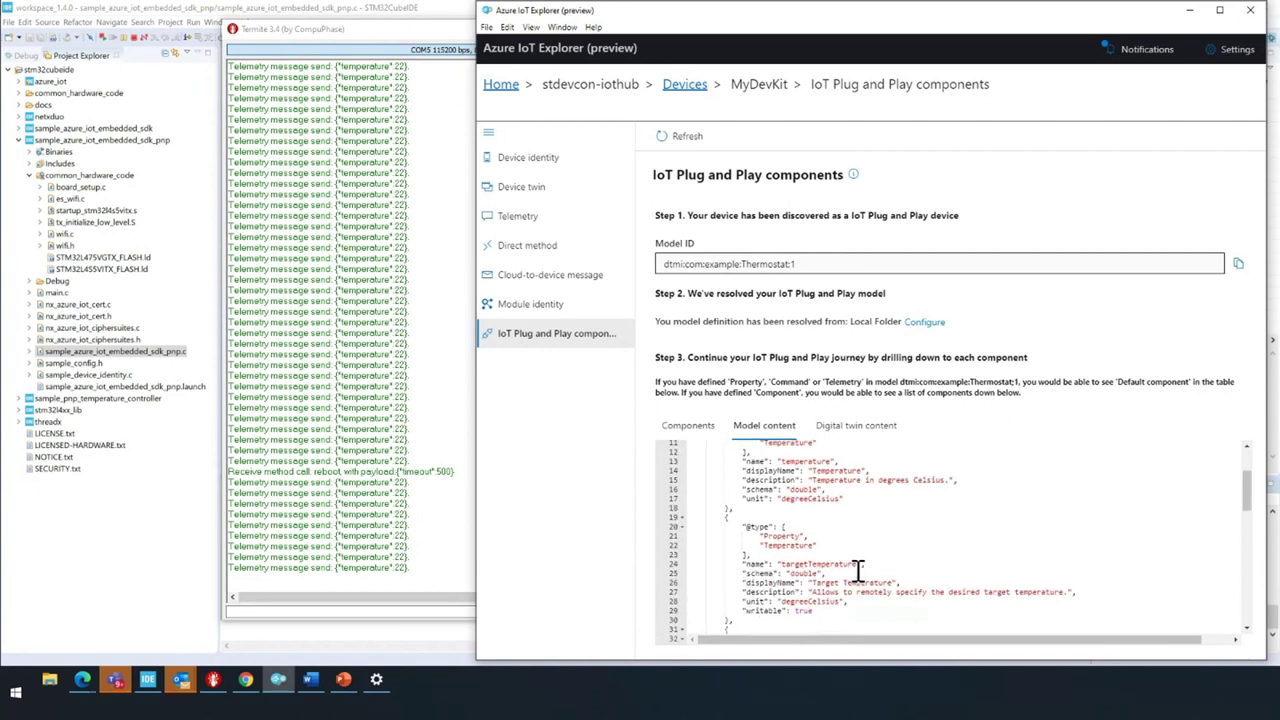
scroll(857, 571, "up", 2)
scroll(857, 571, "down", 2)
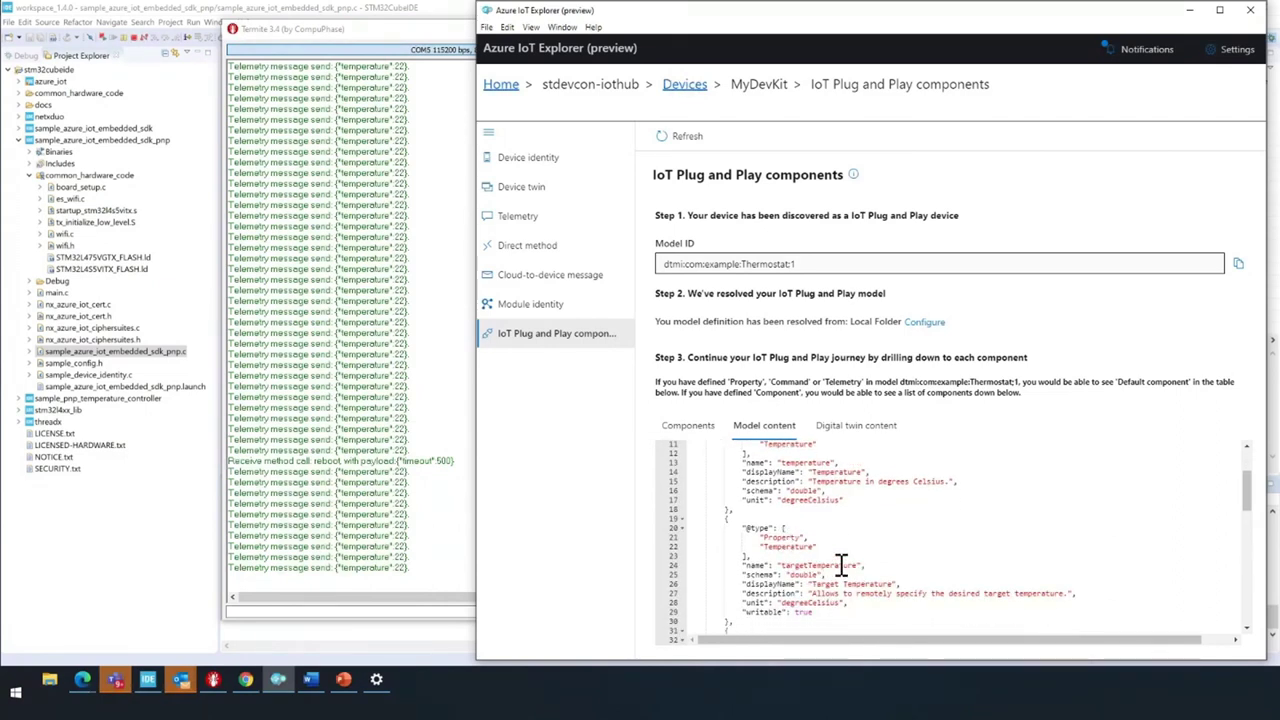
scroll(842, 566, "down", 4)
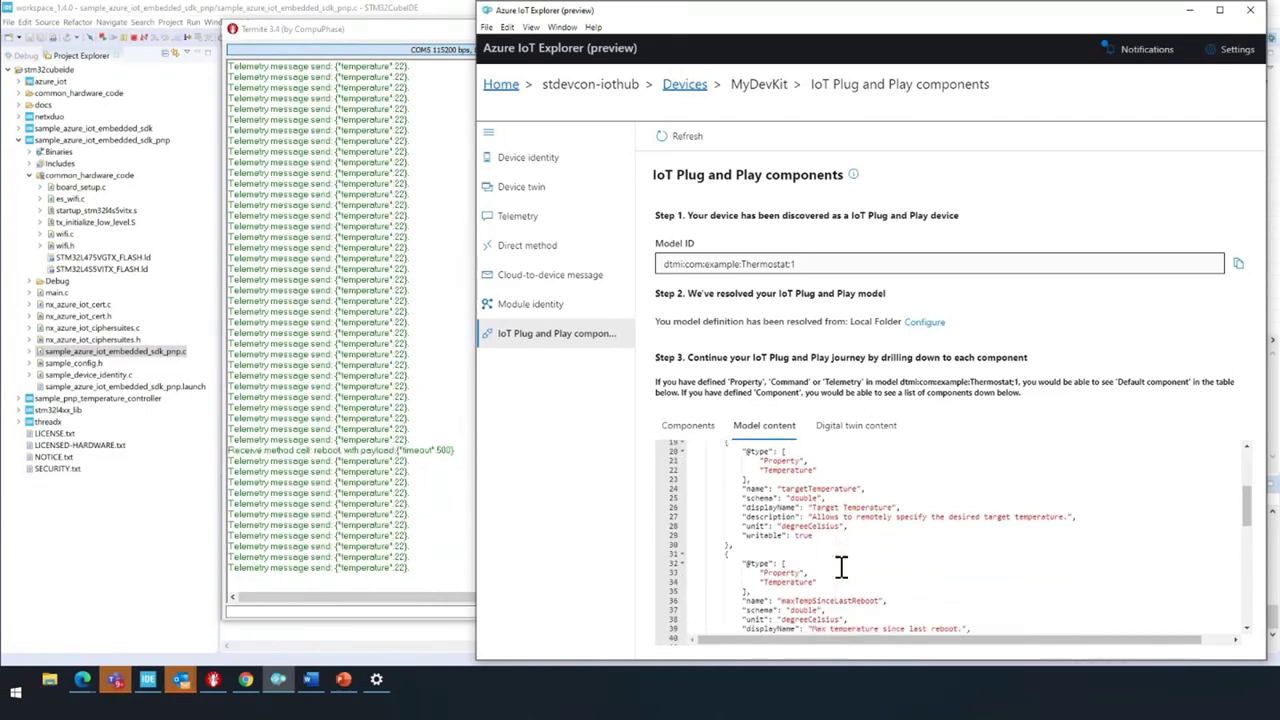
scroll(842, 566, "down", 1)
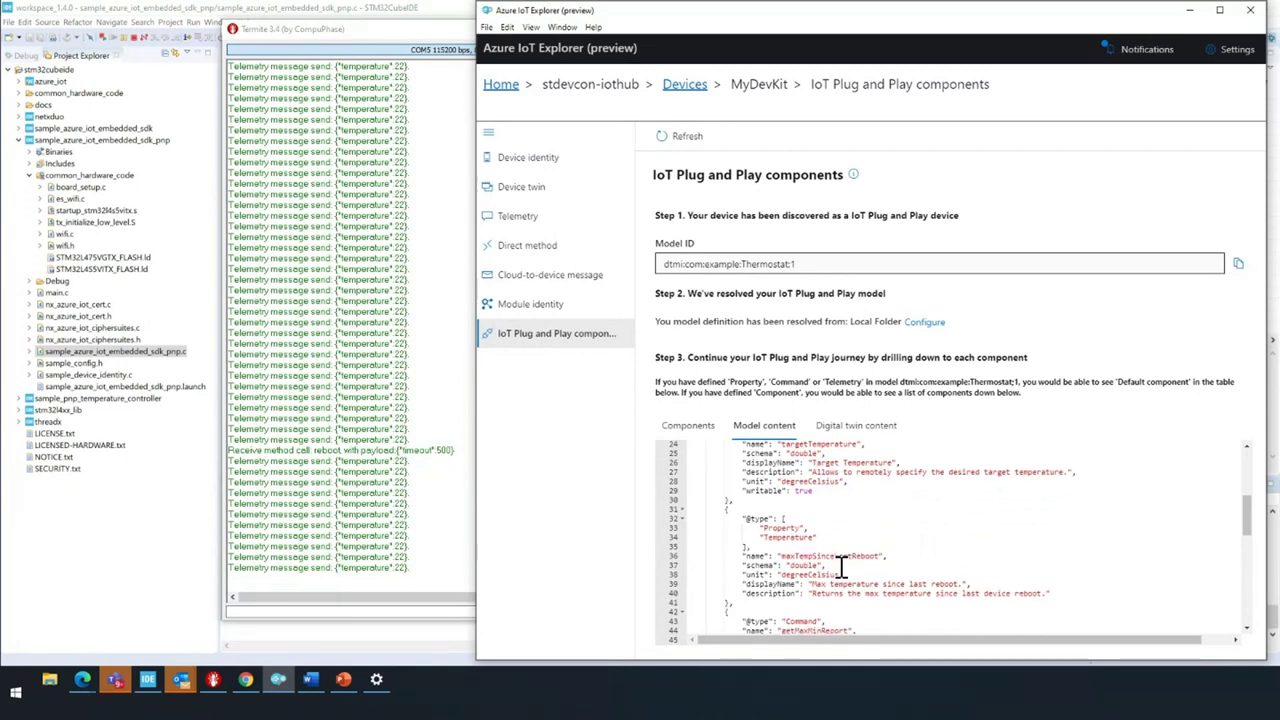
scroll(842, 566, "down", 2)
scroll(842, 566, "up", 10)
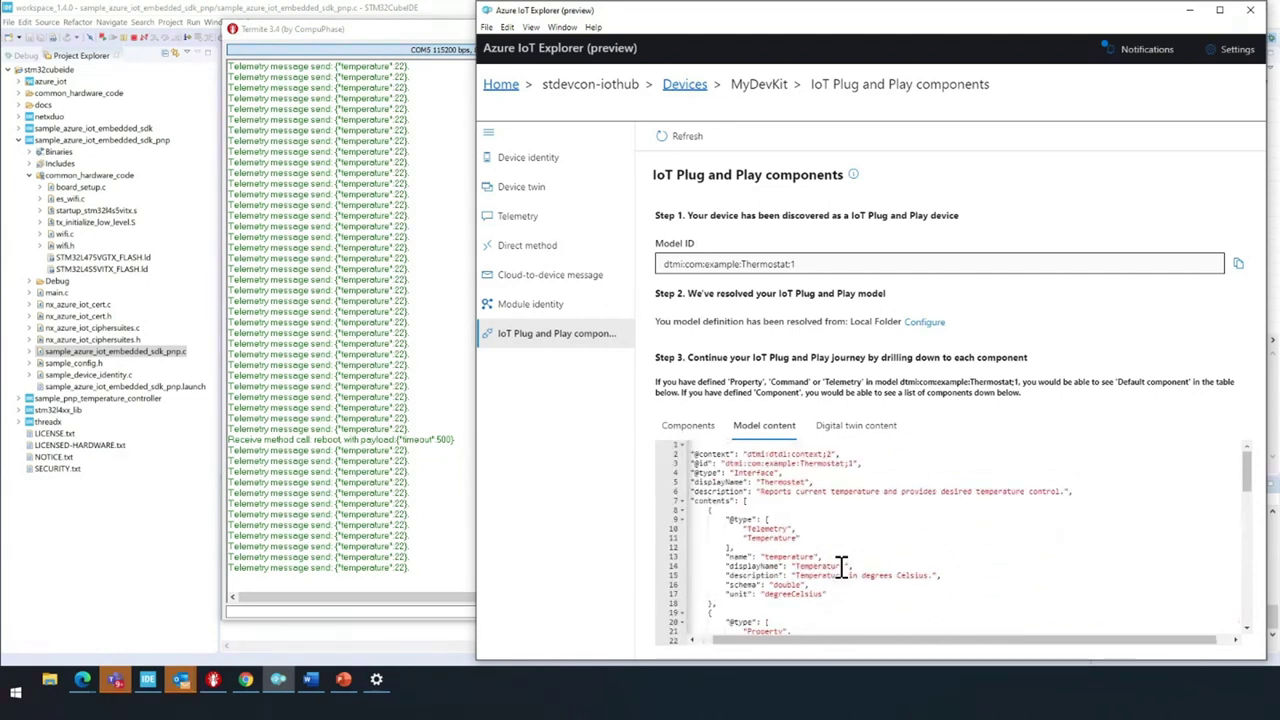
Minimize Azure IoT Explorer and Termite, then switch to Chrome and view the stdevcon-tsi temperature and EventCount charts in Time Series Insights
left_click(1189, 10)
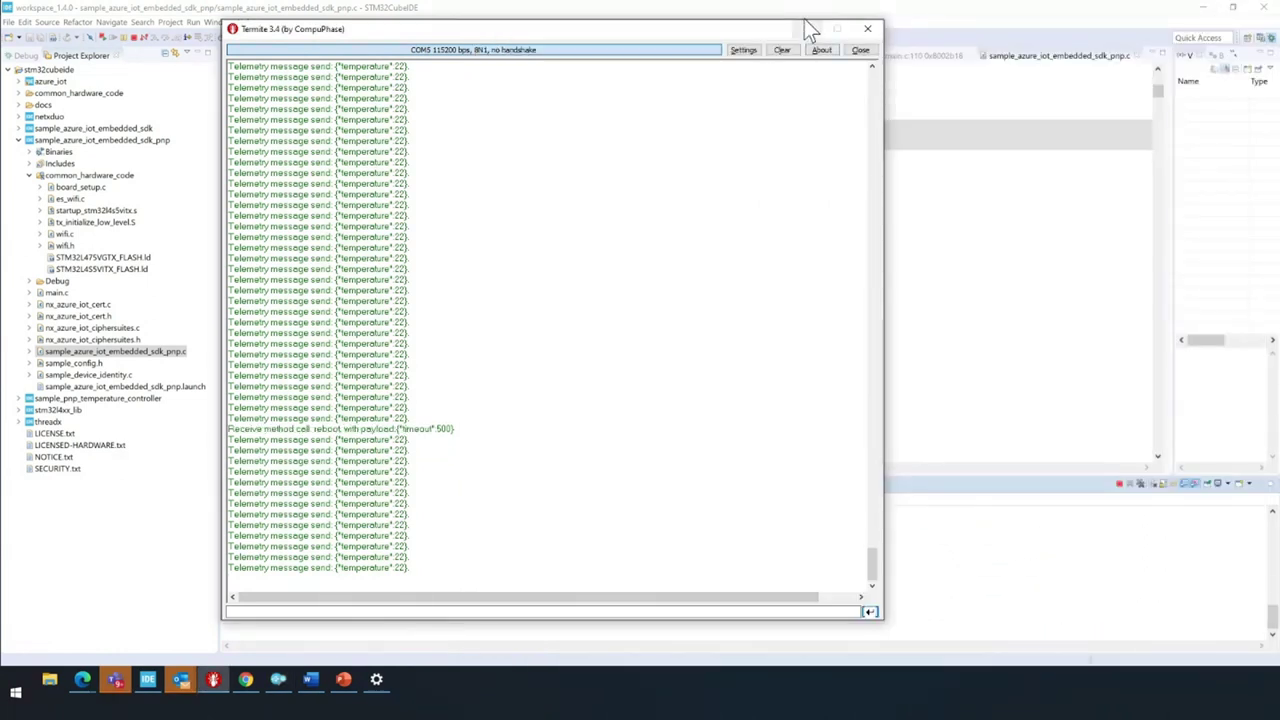
left_click(806, 29)
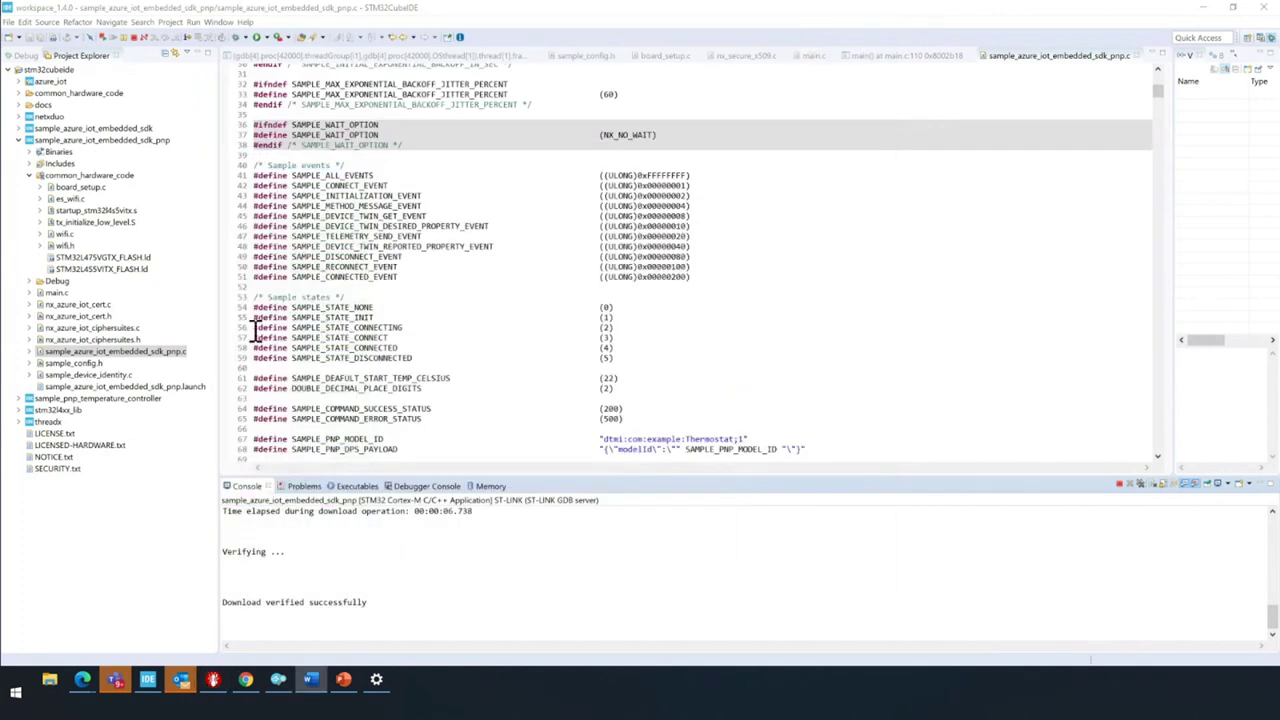
left_click(246, 684)
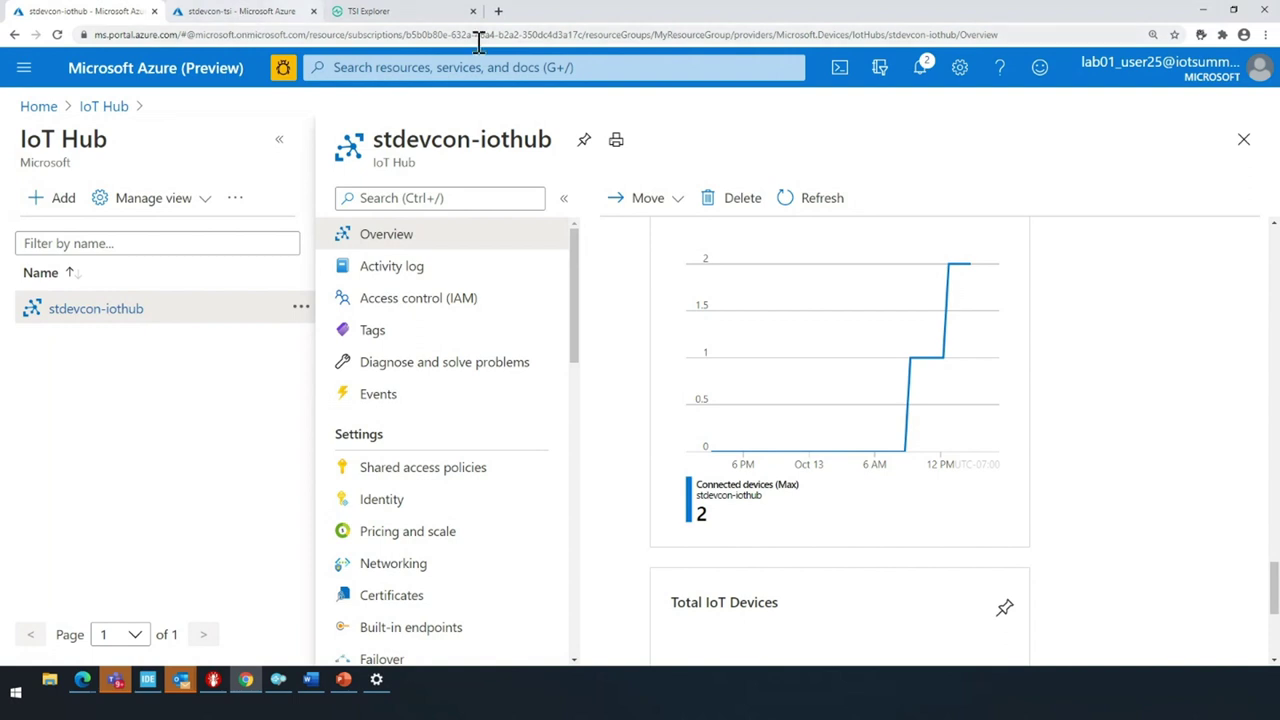
left_click(378, 18)
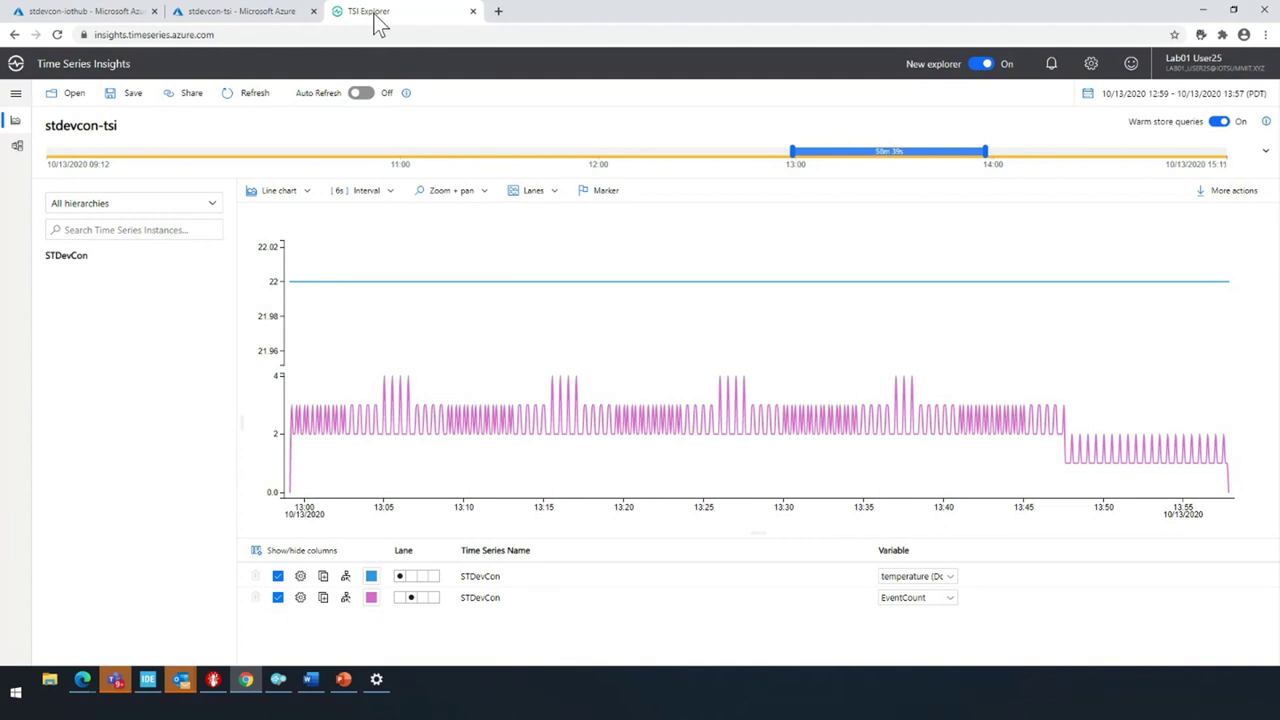
mouse_move(526, 302)
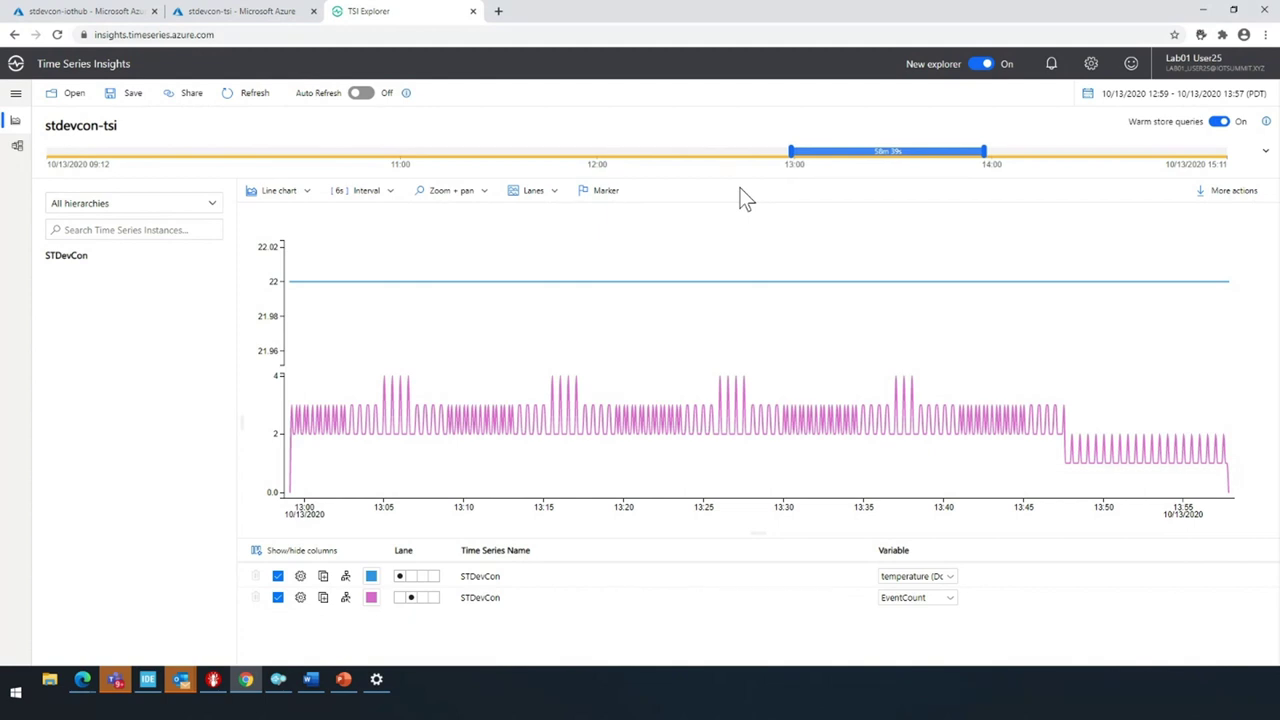
Return to the stdevcon-iothub resource in the Azure portal and open its Security settings page
mouse_move(734, 283)
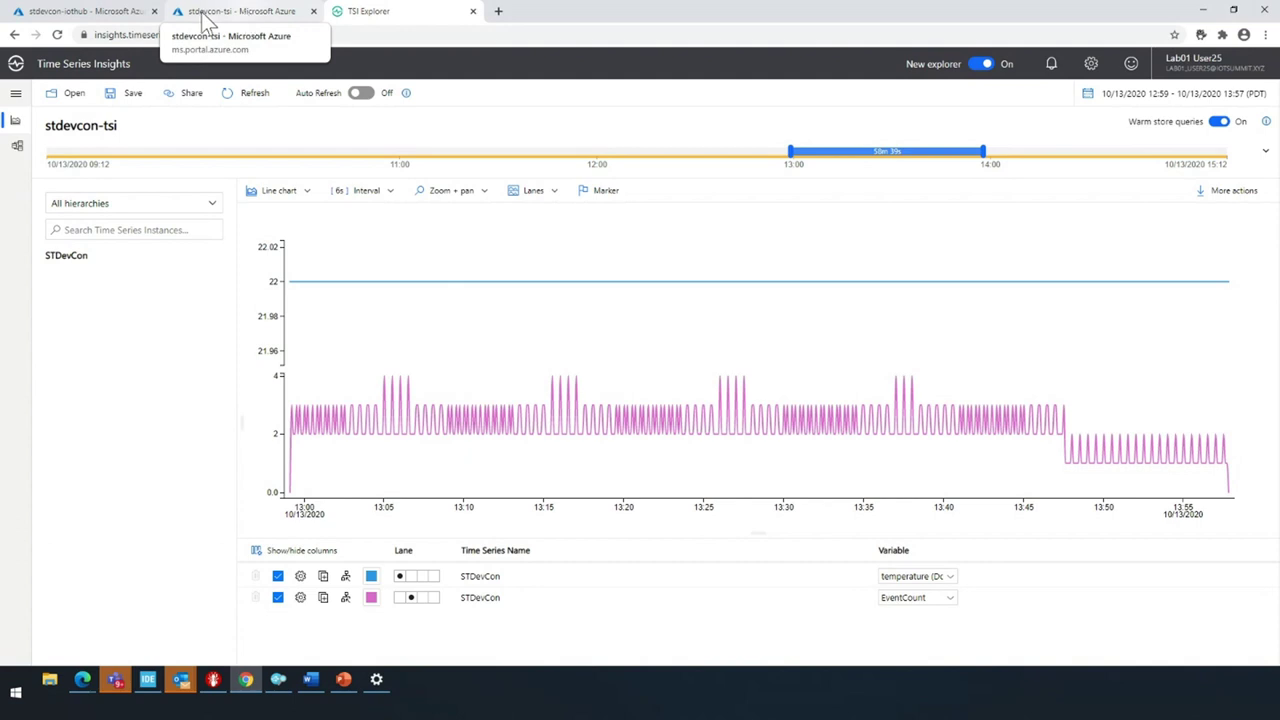
left_click(92, 12)
scroll(377, 427, "down", 7)
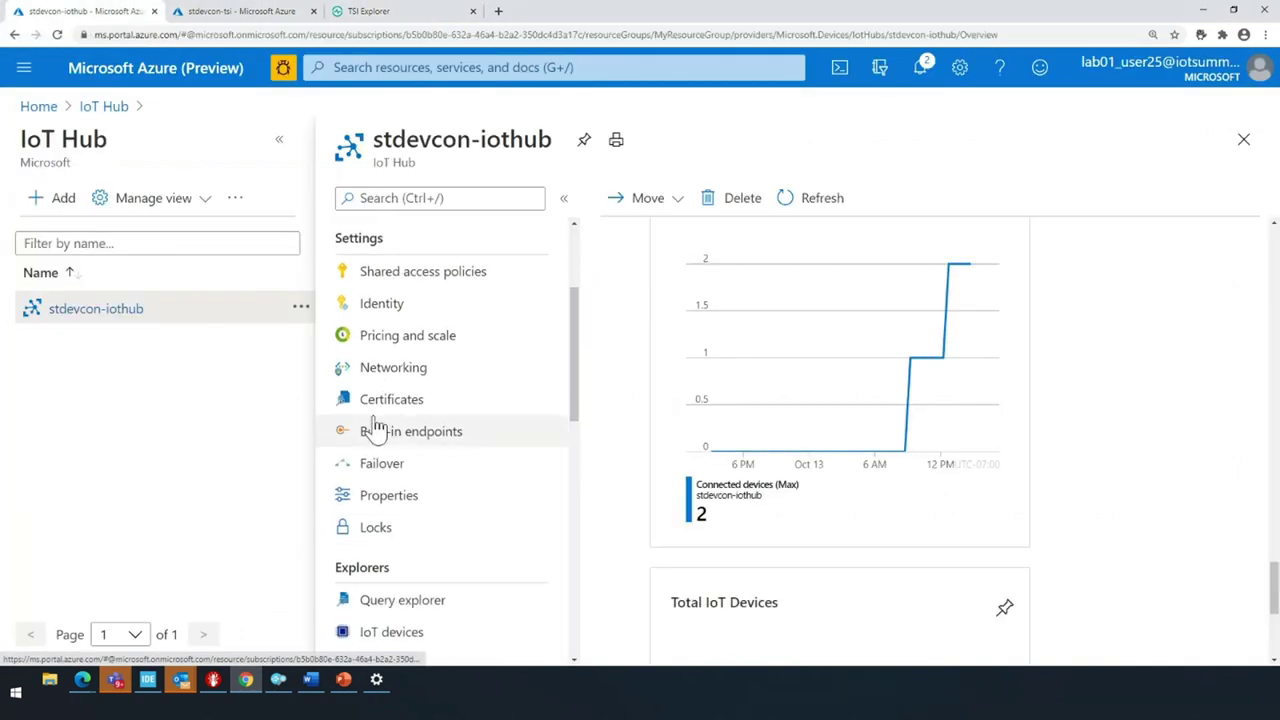
scroll(377, 427, "down", 3)
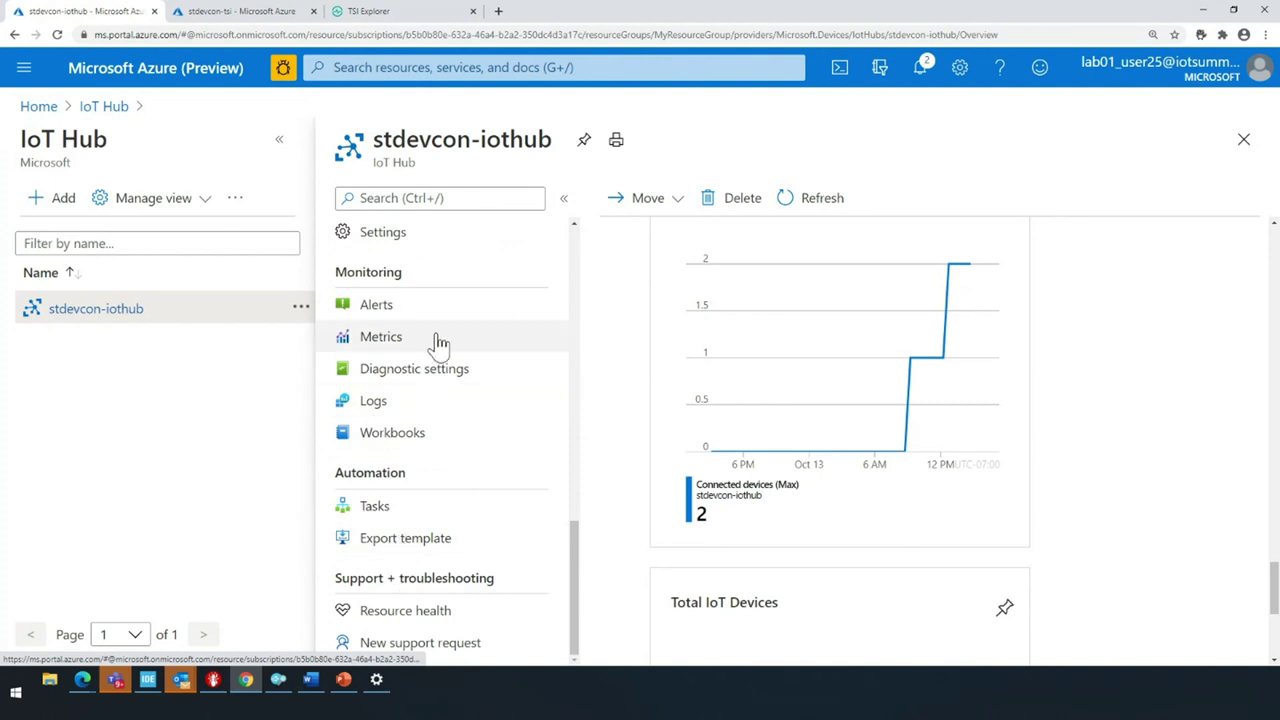
scroll(440, 342, "up", 5)
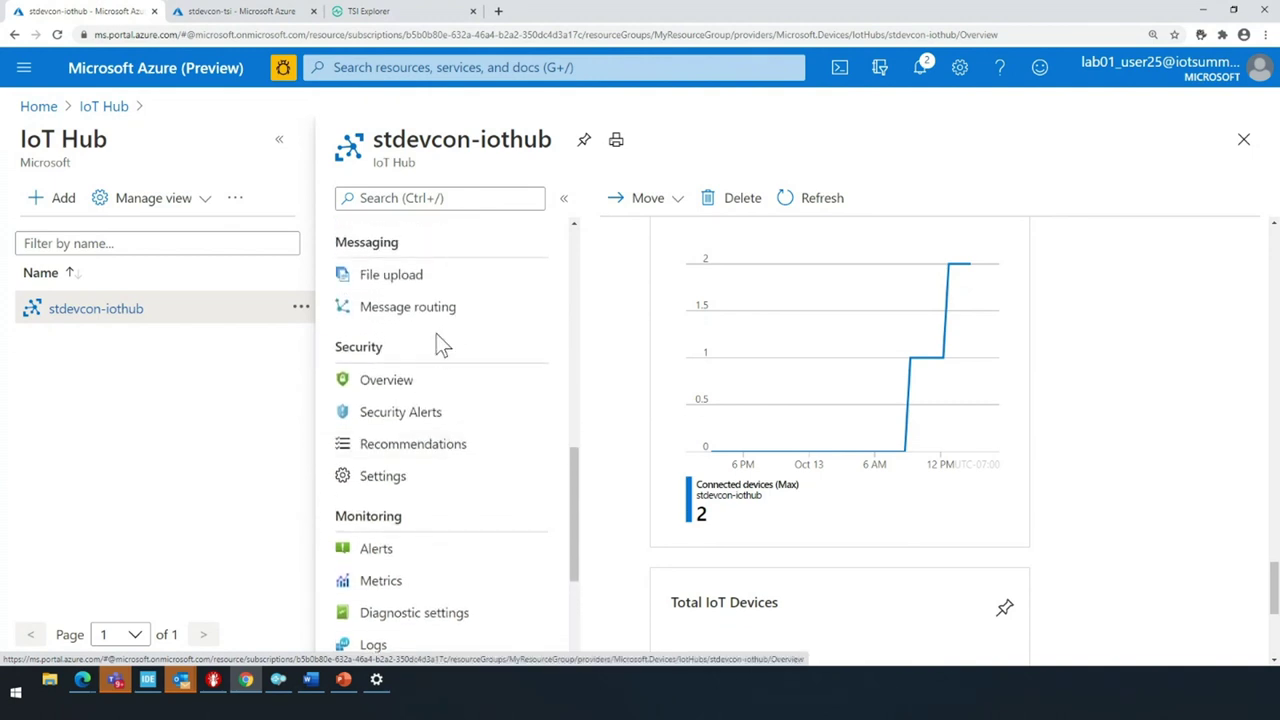
left_click(391, 490)
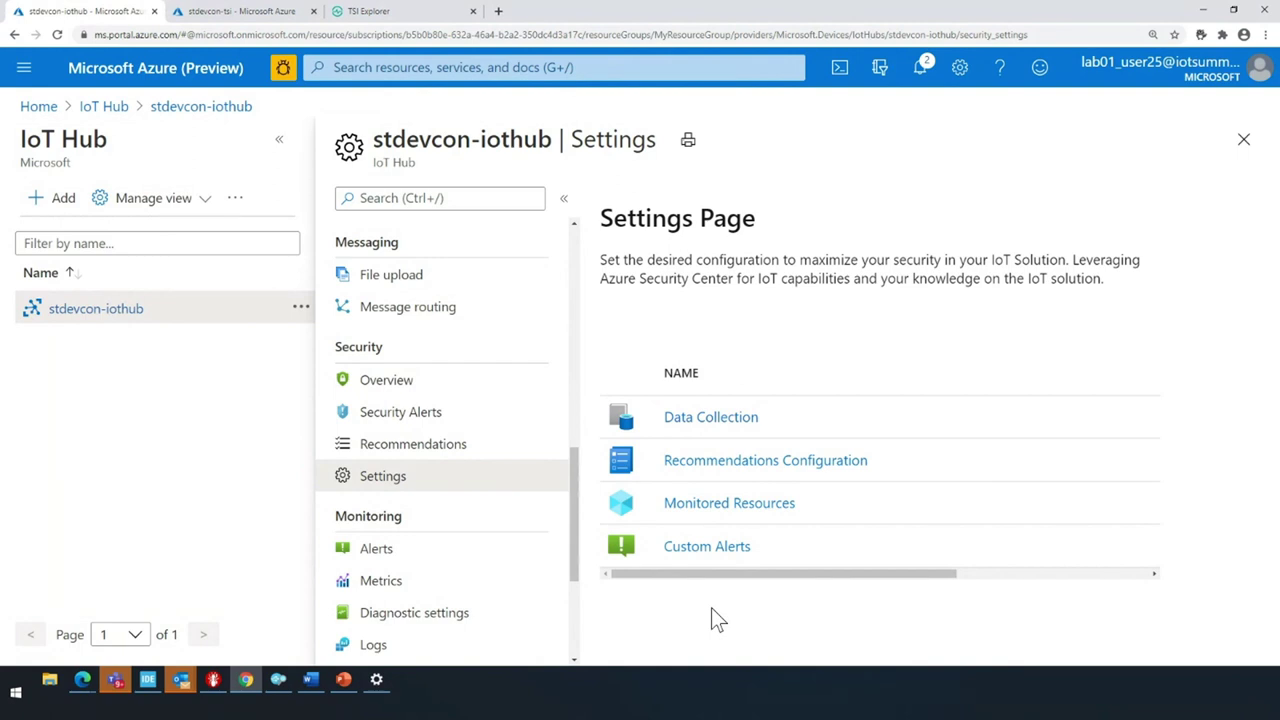
Open the default device security group under Custom Alerts and start creating a custom alert rule
left_click(698, 561)
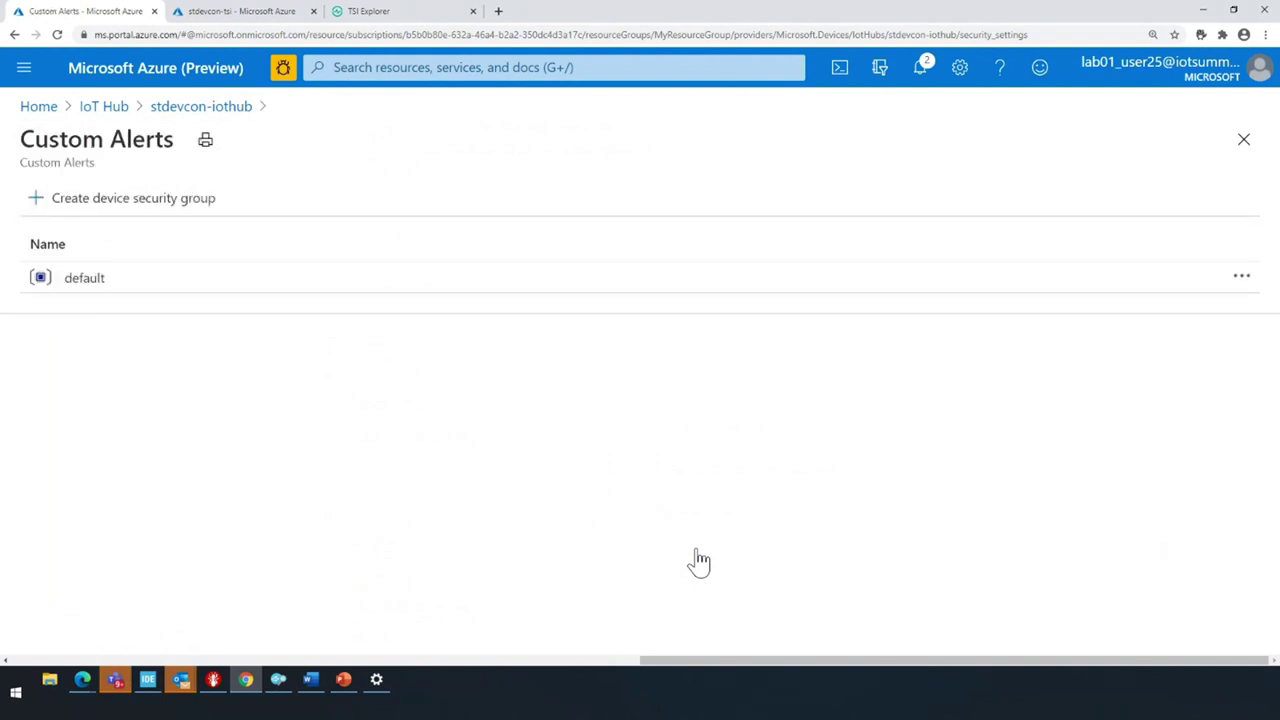
left_click(88, 284)
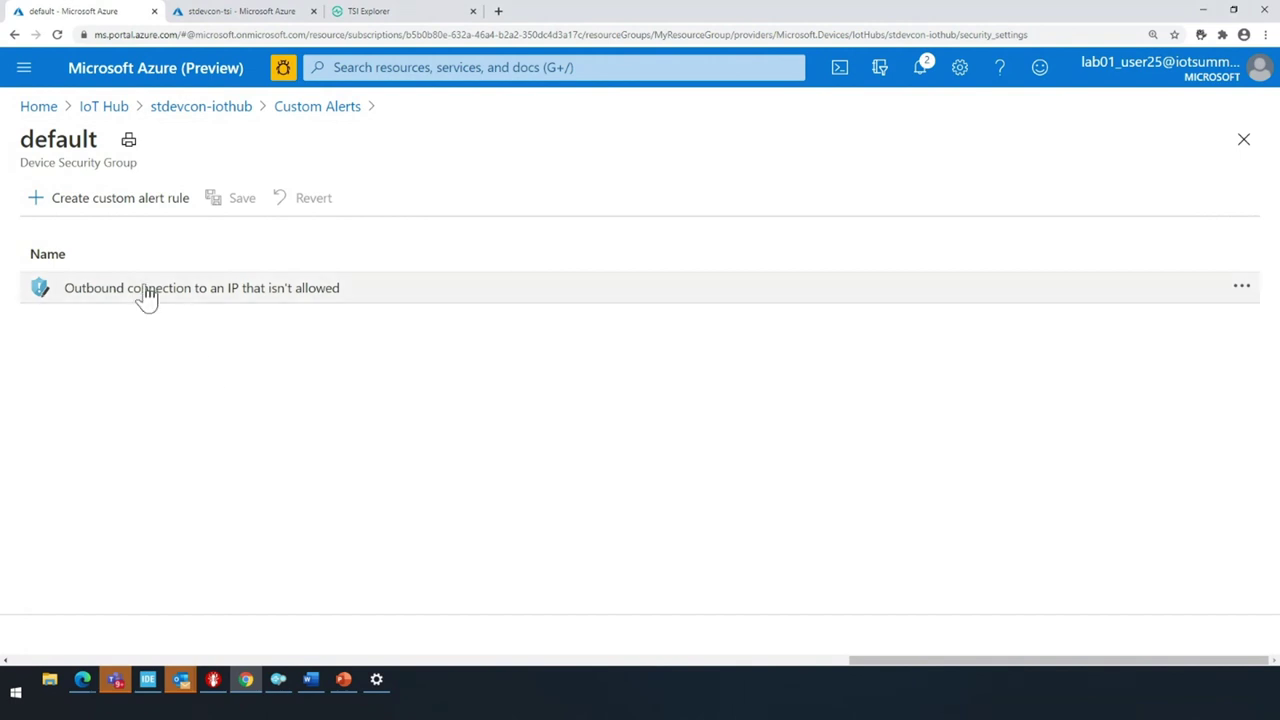
left_click(93, 205)
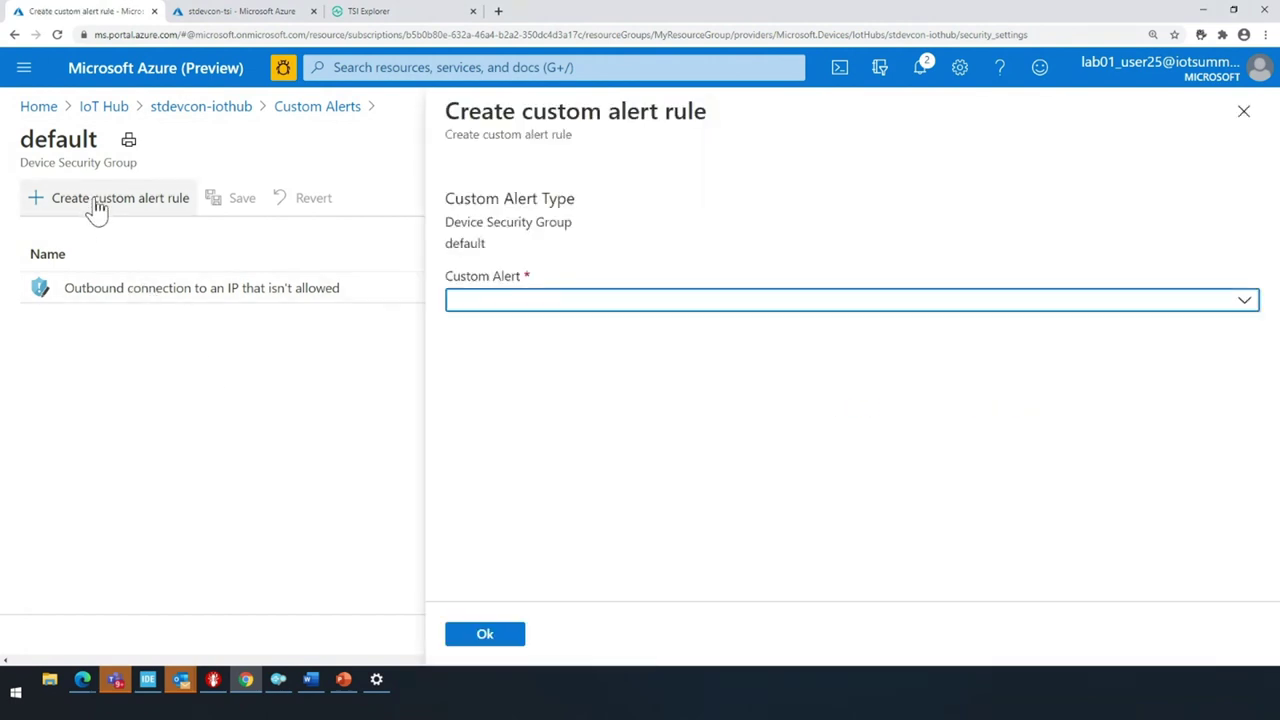
Set the rule's custom alert to "Number of unauthorized operations is not in allowed range"
left_click(497, 305)
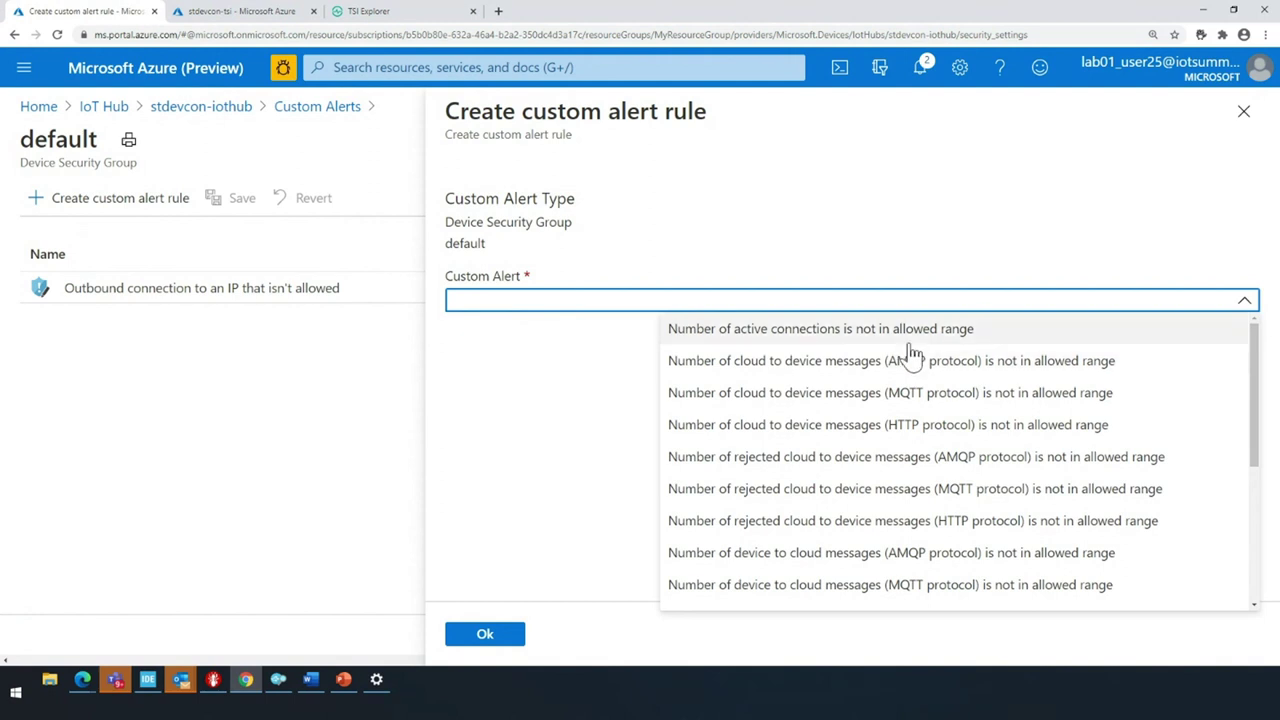
scroll(925, 463, "down", 3)
scroll(928, 465, "down", 3)
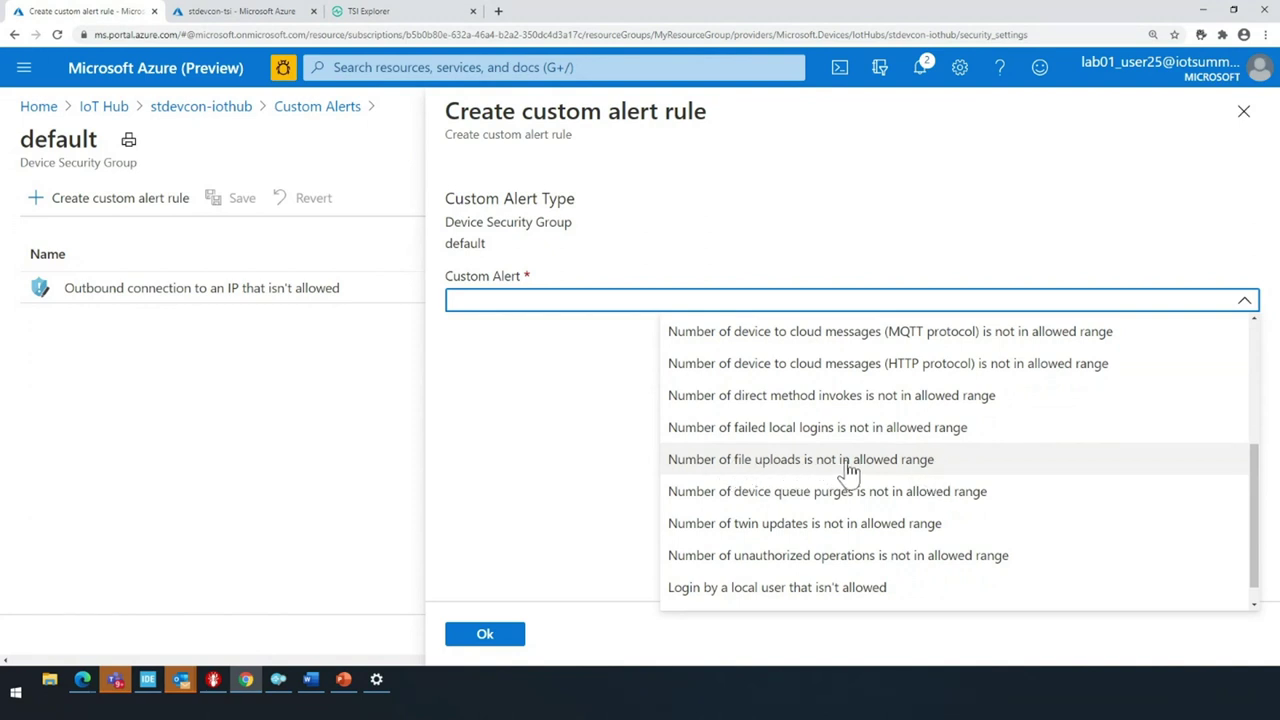
left_click(852, 562)
Review the full list of available custom alert types, and close it keeping the current selection
left_click(748, 314)
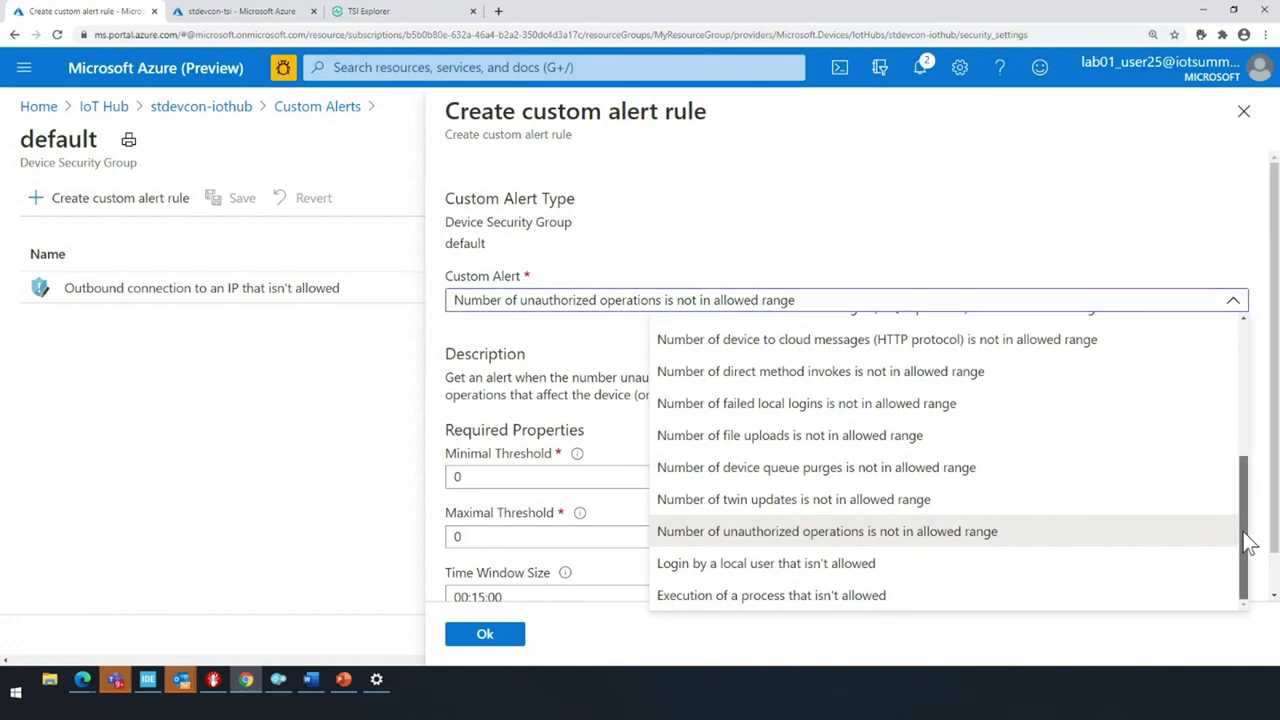
left_click_drag(1248, 543, 1241, 390)
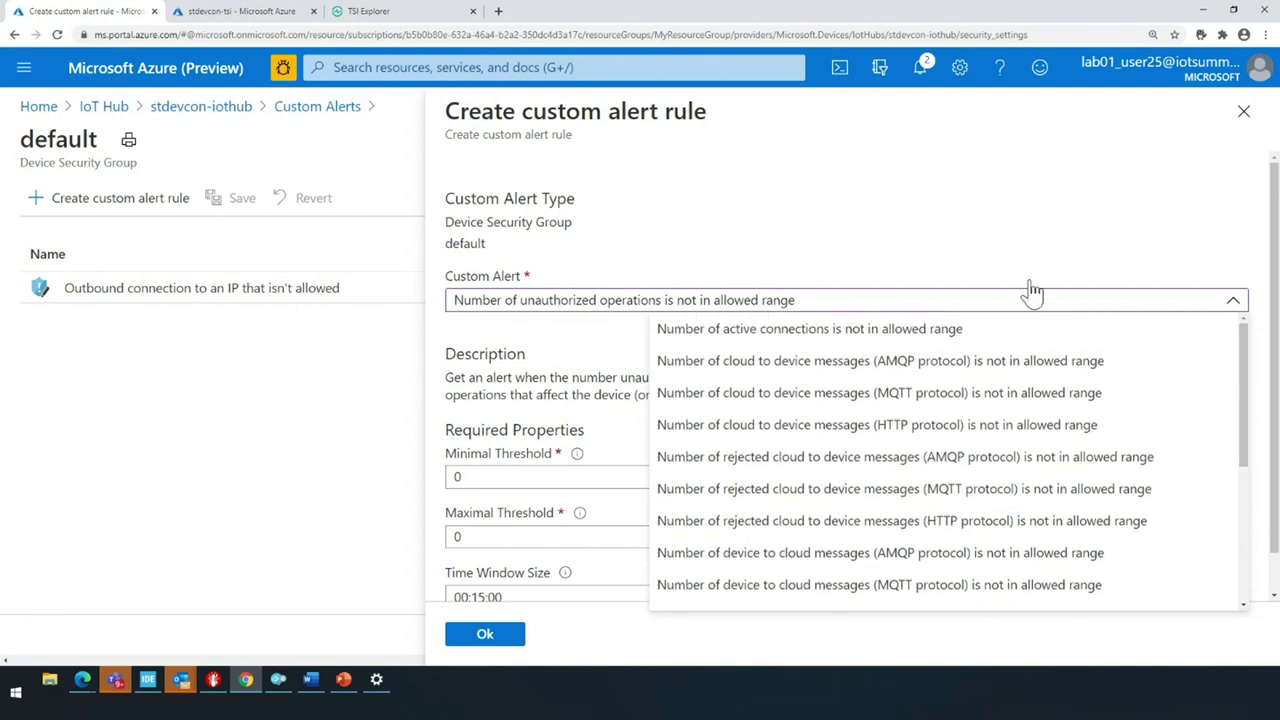
mouse_move(1247, 341)
left_mouse_down()
mouse_move(1237, 488)
mouse_move(1238, 329)
left_mouse_up()
left_click(924, 165)
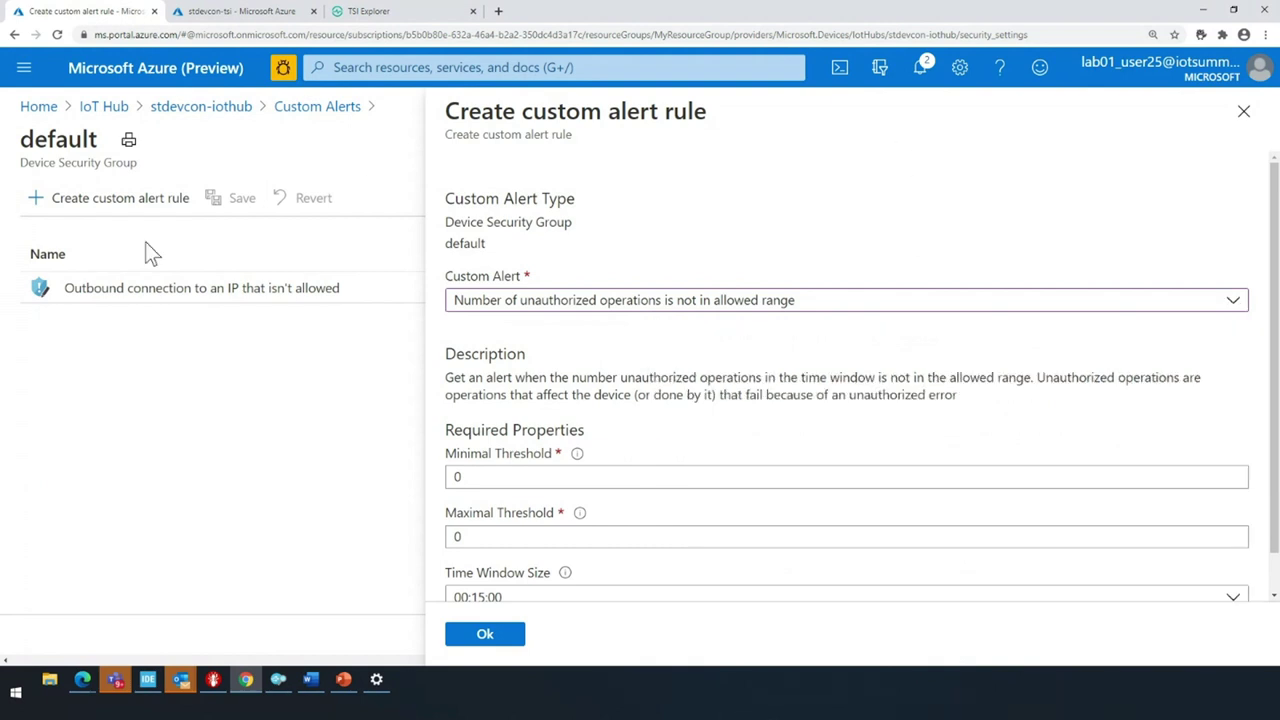
Switch to the PowerPoint presentation and select slide 13, the Azure RTOS resources slide
left_click(344, 679)
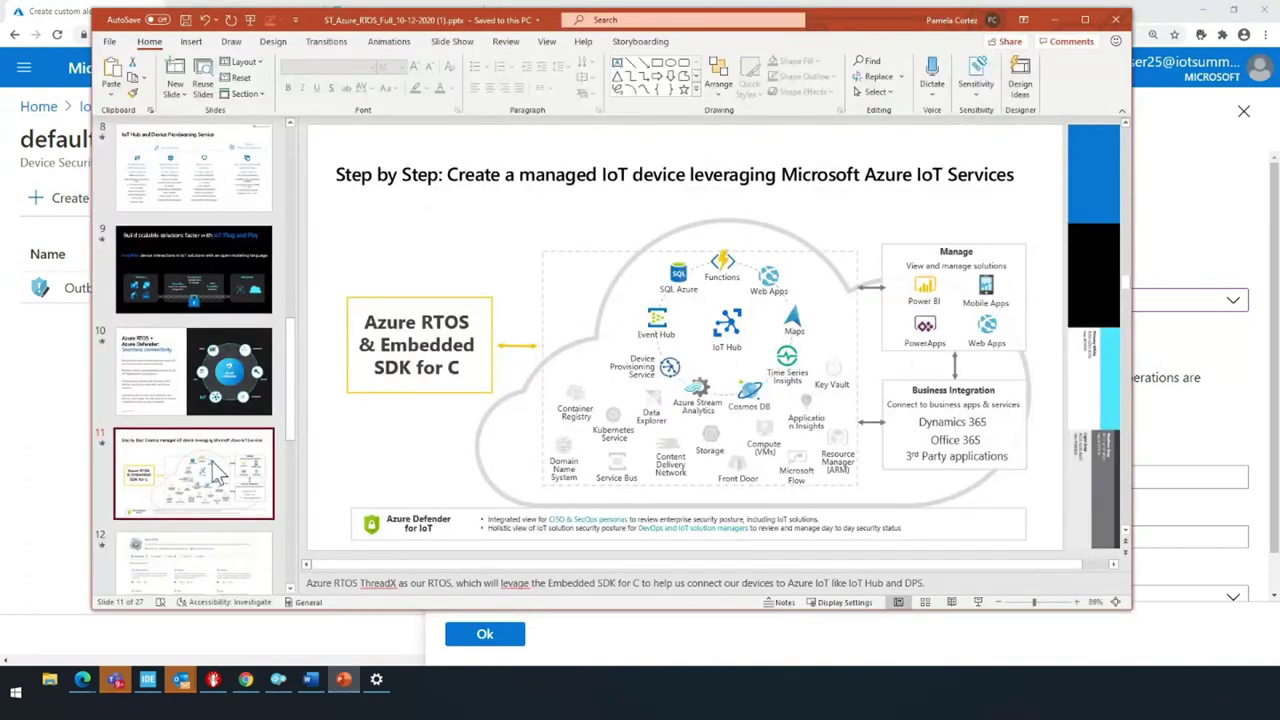
left_click_drag(290, 385, 289, 439)
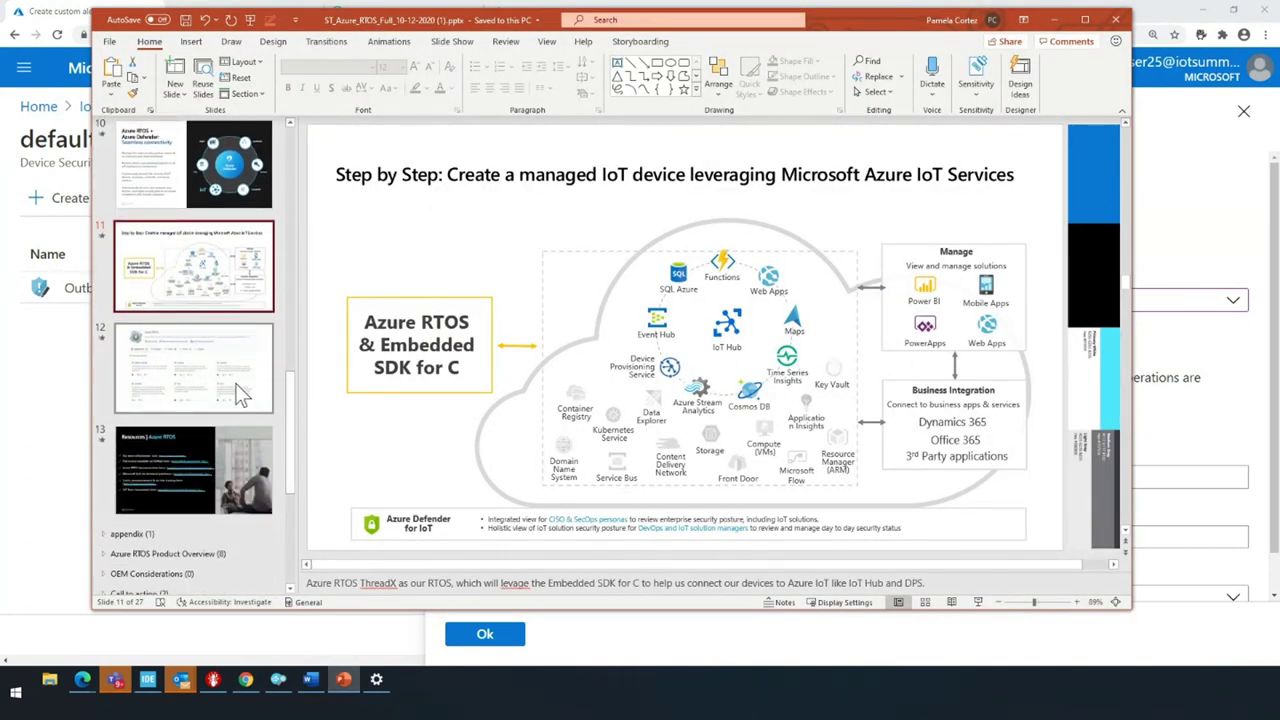
right_click(240, 478)
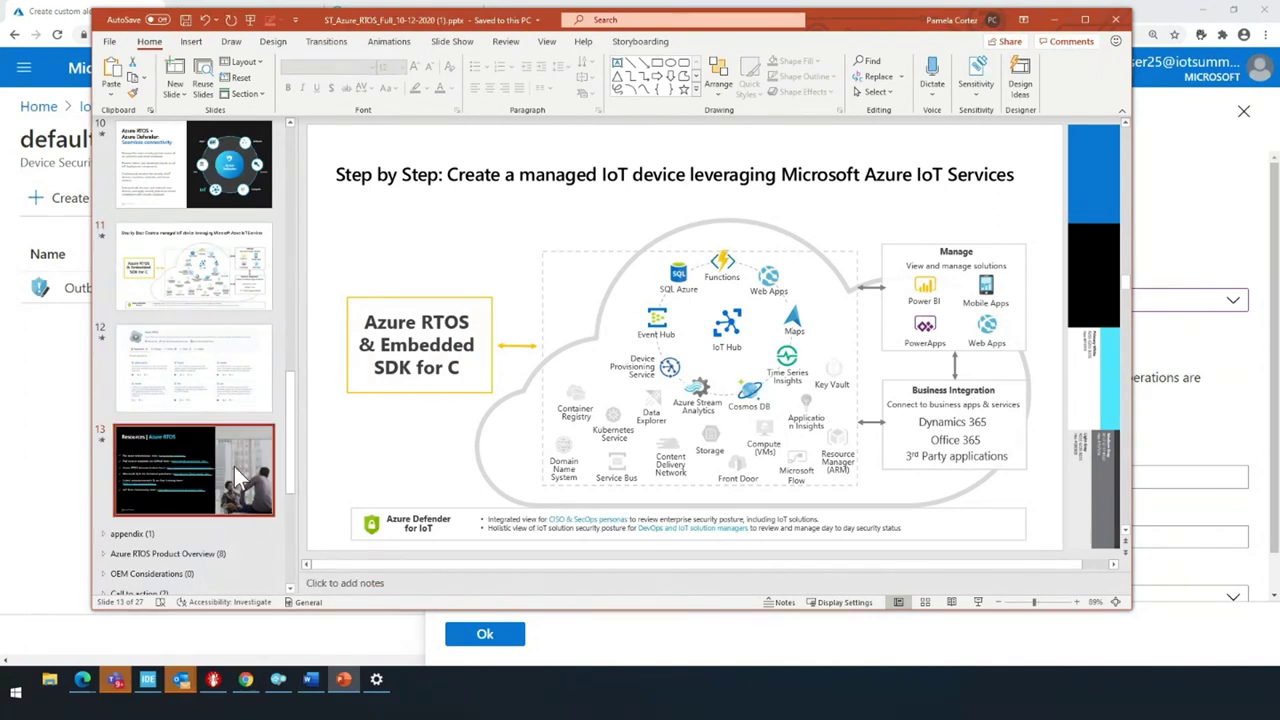